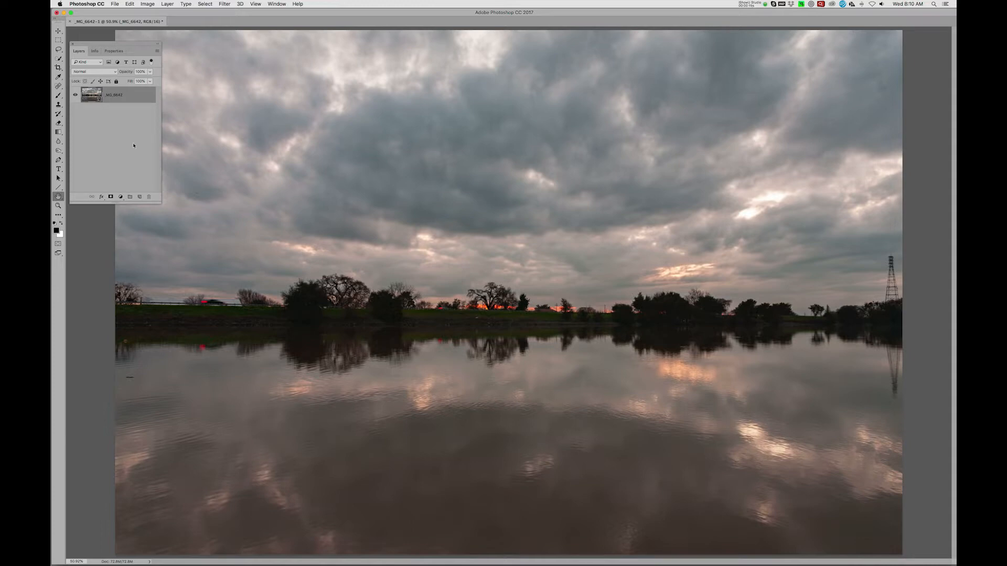
Step: Check the photo layer's Camera Raw settings without changing them, and view the image in full-screen mode
{"action": "double_click", "coordinate": [87, 95]}
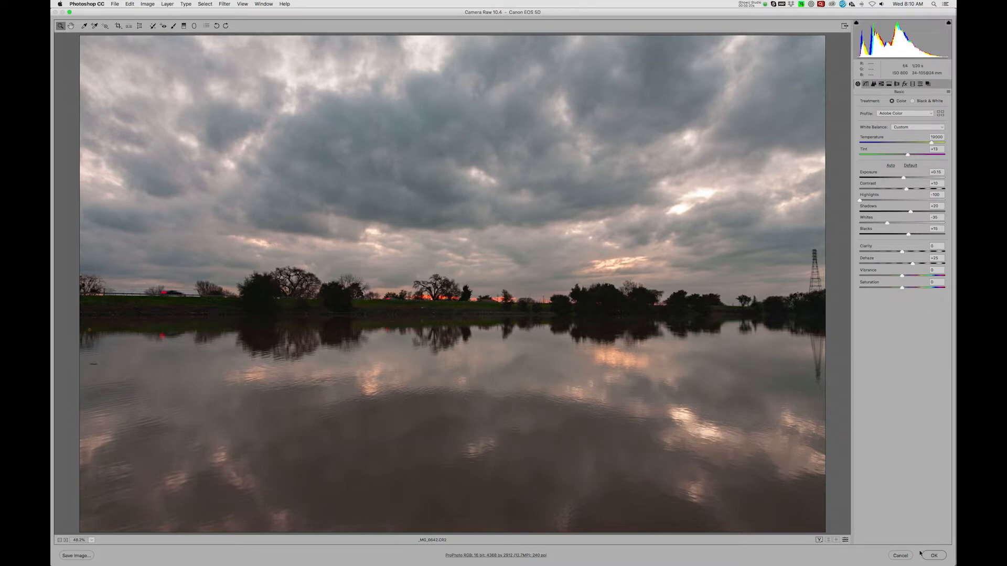
{"action": "left_click", "coordinate": [901, 557]}
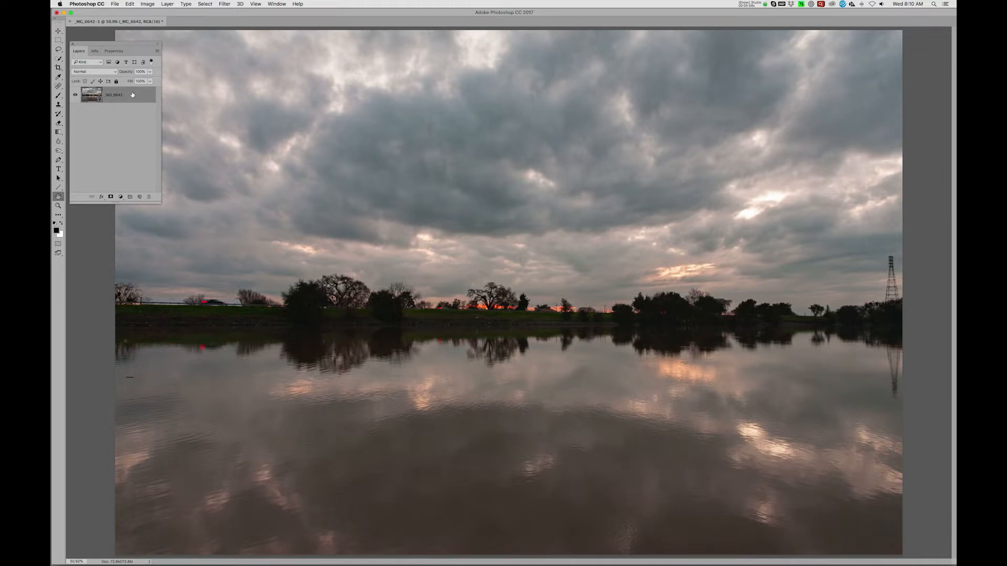
{"action": "key", "text": "f"}
{"action": "key", "text": "f"}
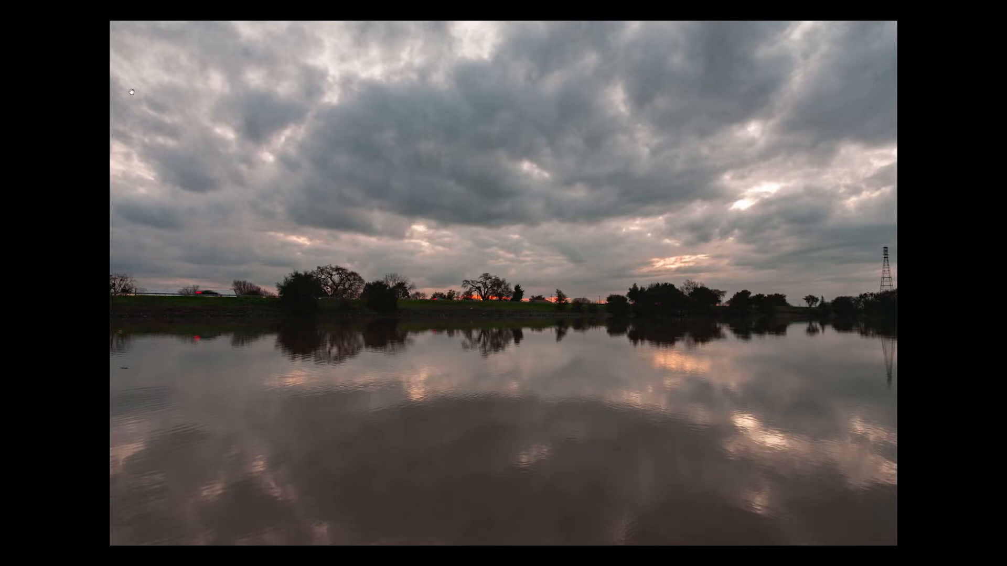
{"action": "key", "text": "f"}
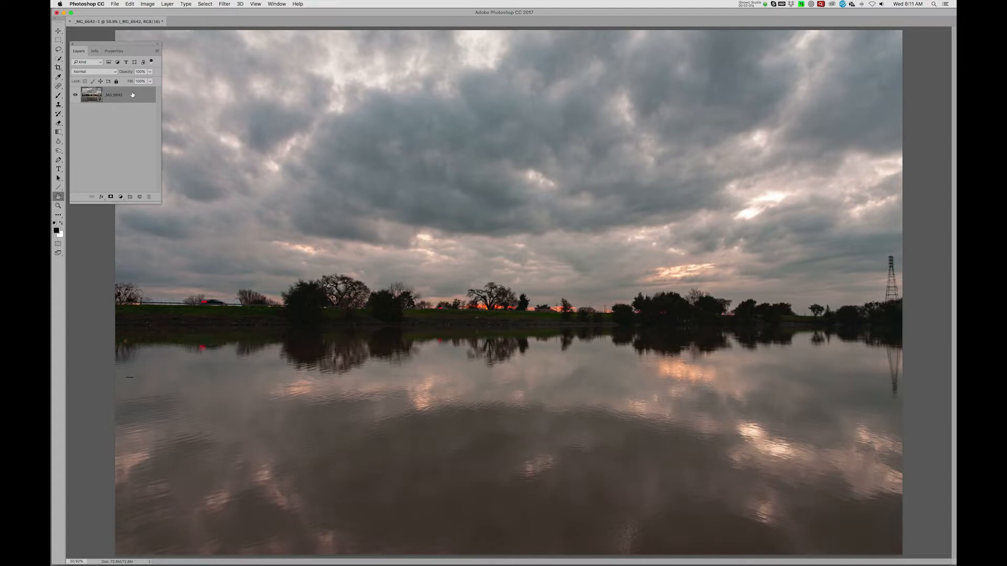
{"action": "key", "text": "super+r"}
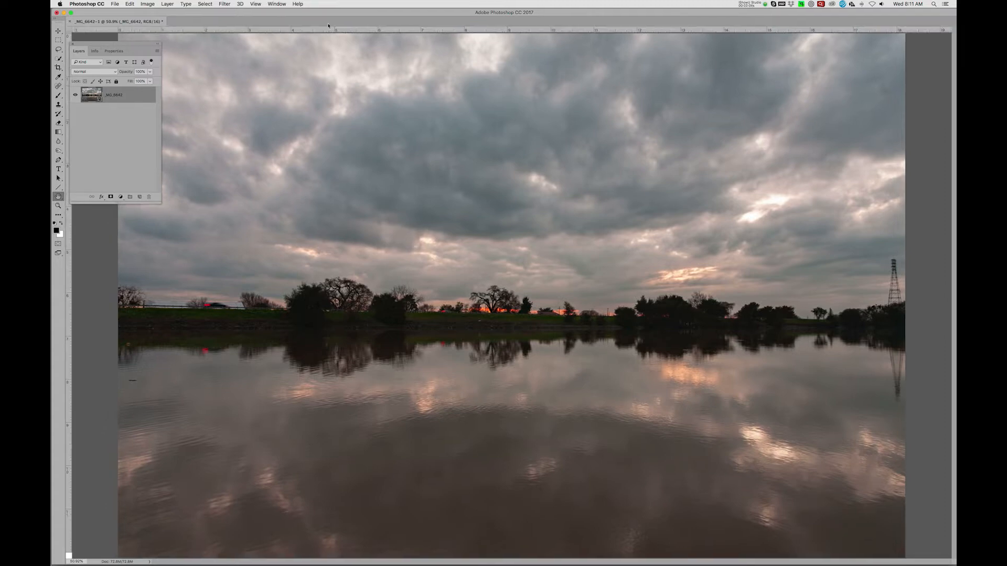
{"action": "left_click_drag", "start_coordinate": [339, 31], "coordinate": [329, 8]}
{"action": "key", "text": "super+r"}
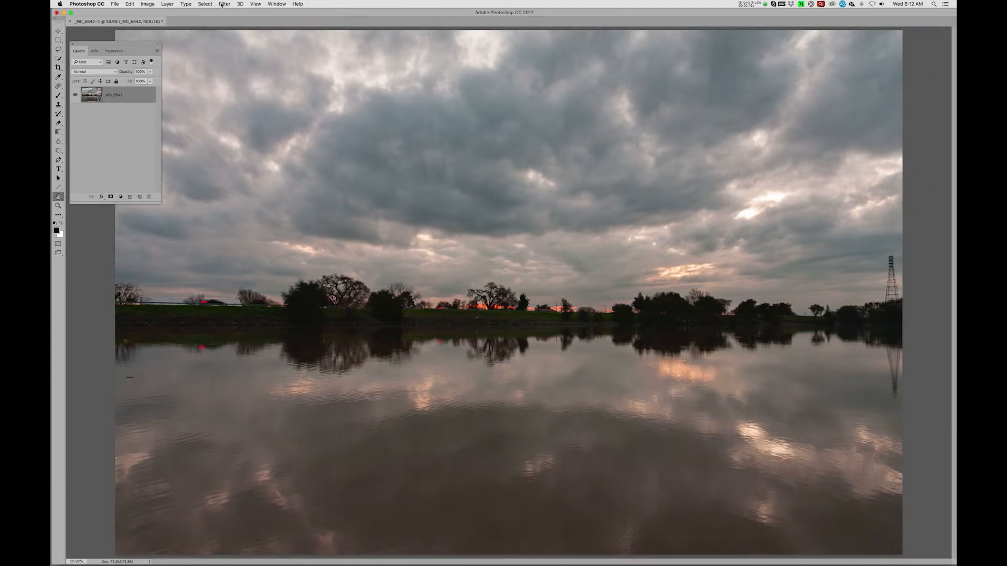
Step: Start a Shadows/Highlights adjustment on the photo layer, with shadows Amount 51%, Tone 52% and Radius 39 px
{"action": "left_click", "coordinate": [146, 4]}
{"action": "mouse_move", "coordinate": [179, 23]}
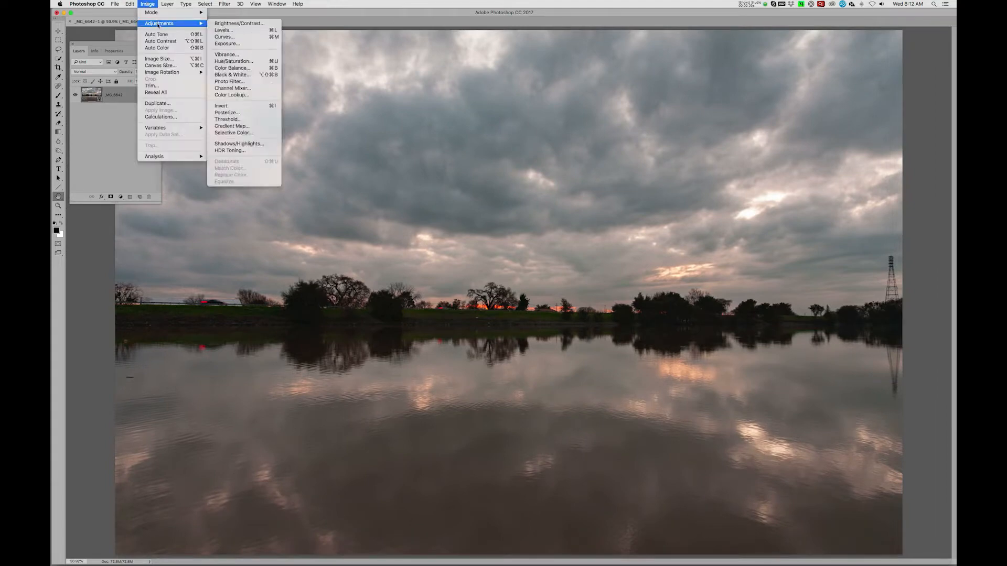
{"action": "left_click", "coordinate": [259, 146]}
{"action": "left_click_drag", "start_coordinate": [335, 98], "coordinate": [295, 371]}
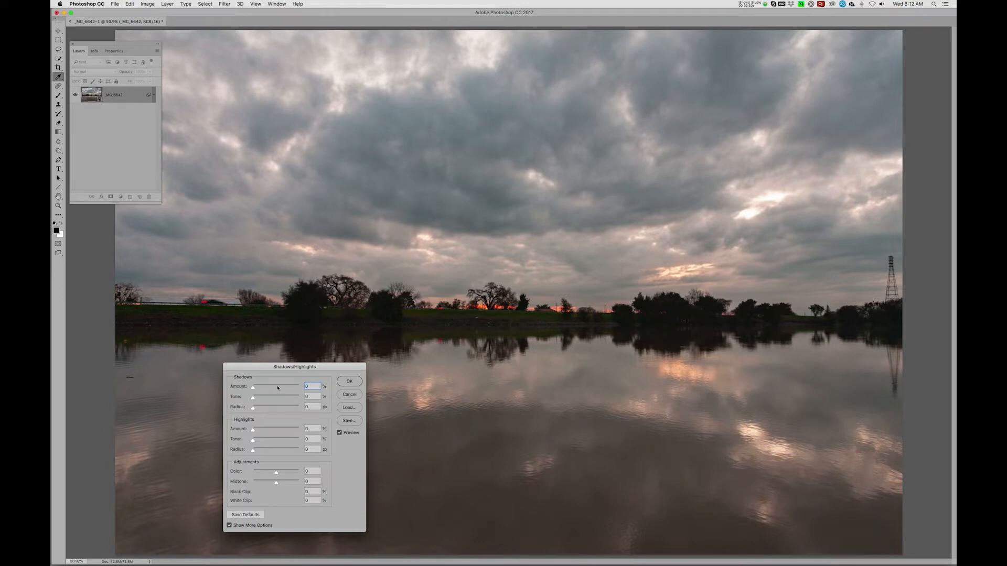
{"action": "left_click", "coordinate": [278, 386]}
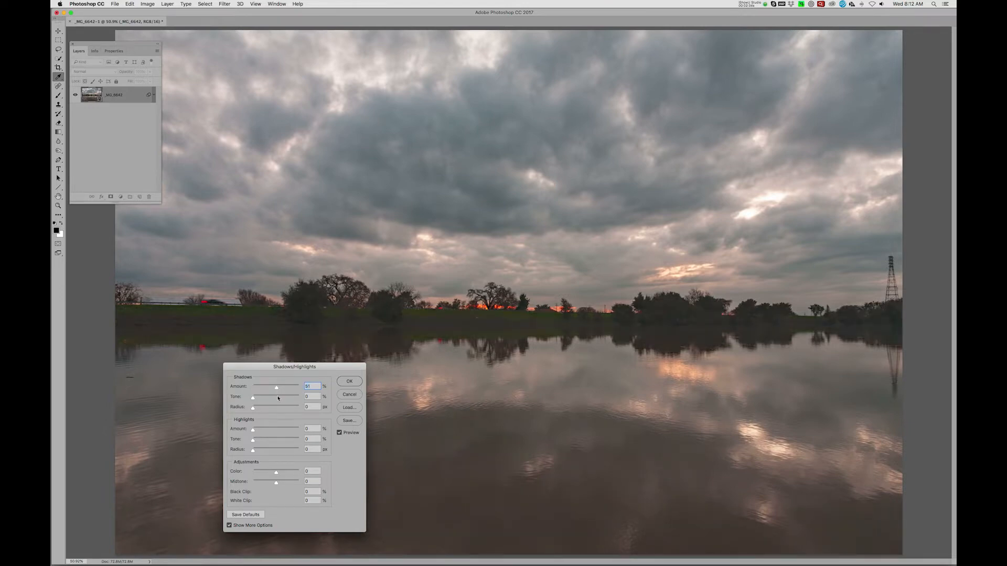
{"action": "left_click", "coordinate": [278, 399]}
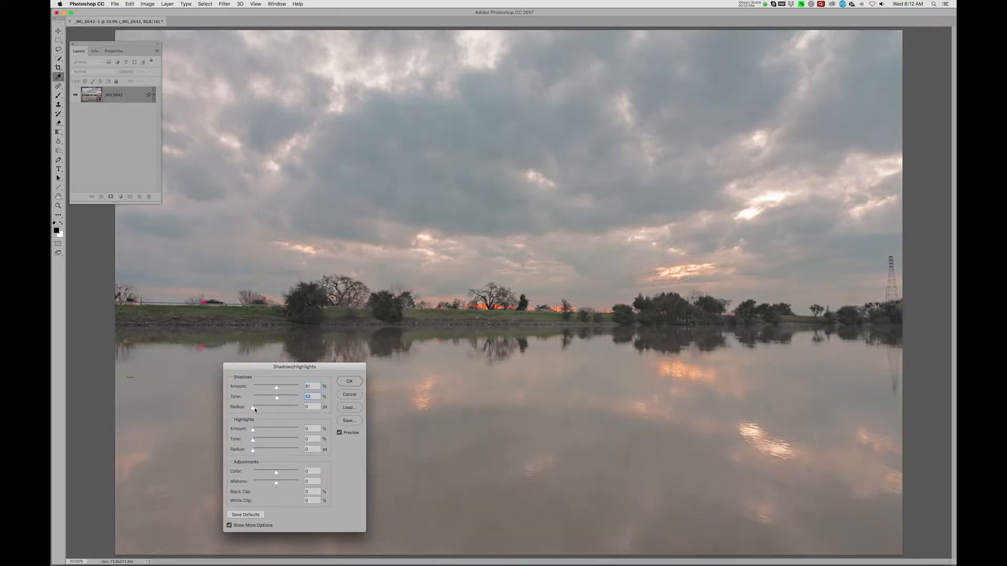
{"action": "mouse_move", "coordinate": [268, 411]}
{"action": "left_mouse_down"}
{"action": "mouse_move", "coordinate": [293, 410]}
{"action": "mouse_move", "coordinate": [262, 408]}
{"action": "left_mouse_up"}
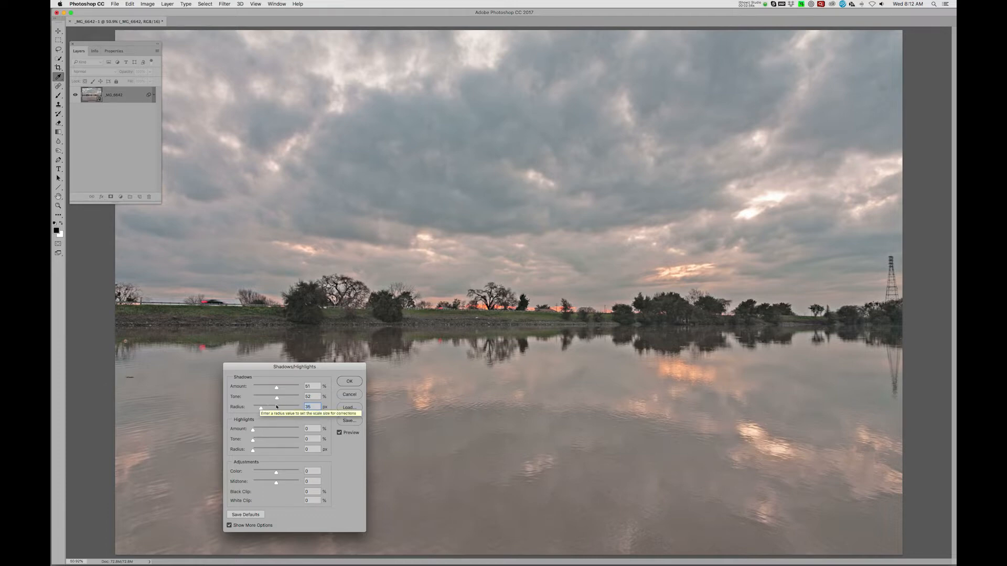
Step: Try extreme shadows Tone and Amount values, and settle on a Tone of 5% and an Amount of 50%
{"action": "left_click_drag", "start_coordinate": [277, 397], "coordinate": [304, 402]}
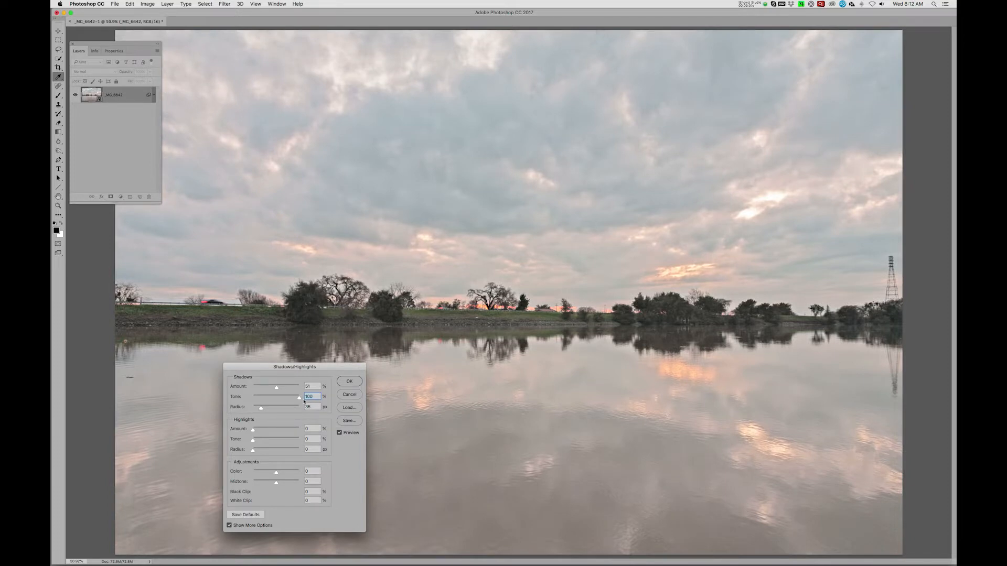
{"action": "left_click_drag", "start_coordinate": [275, 400], "coordinate": [257, 401]}
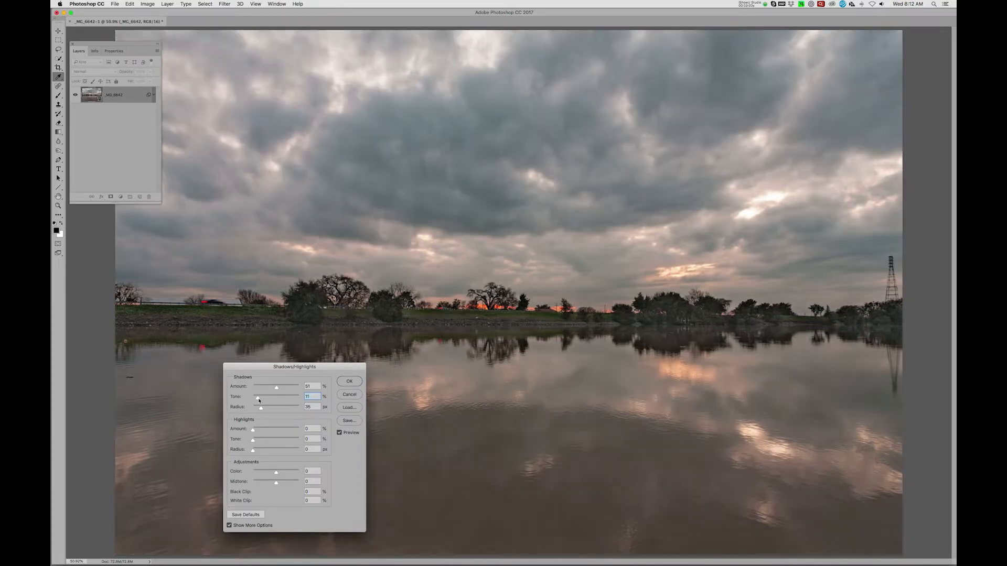
{"action": "left_click_drag", "start_coordinate": [257, 402], "coordinate": [256, 402]}
{"action": "left_click_drag", "start_coordinate": [278, 390], "coordinate": [290, 393]}
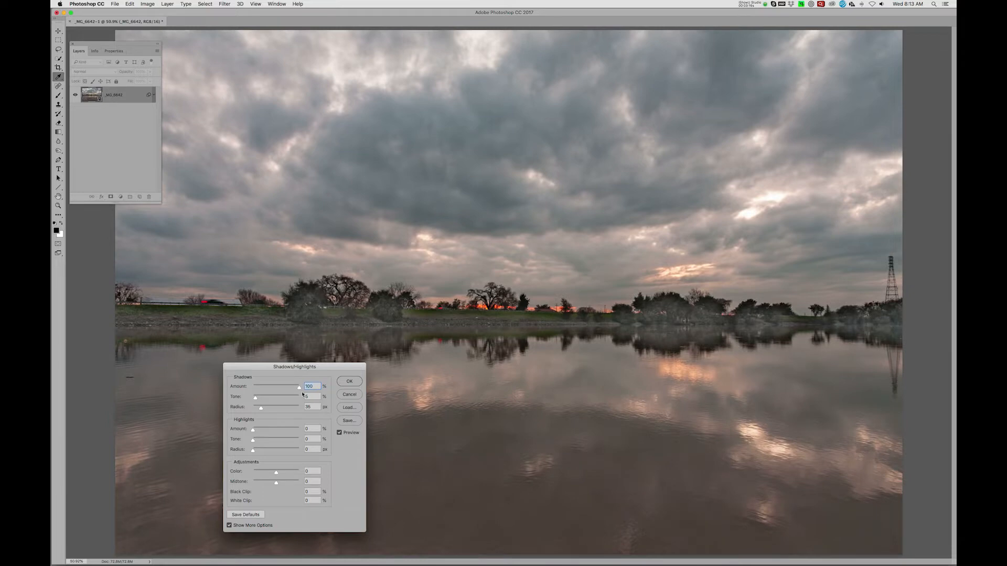
{"action": "left_click_drag", "start_coordinate": [293, 394], "coordinate": [279, 394]}
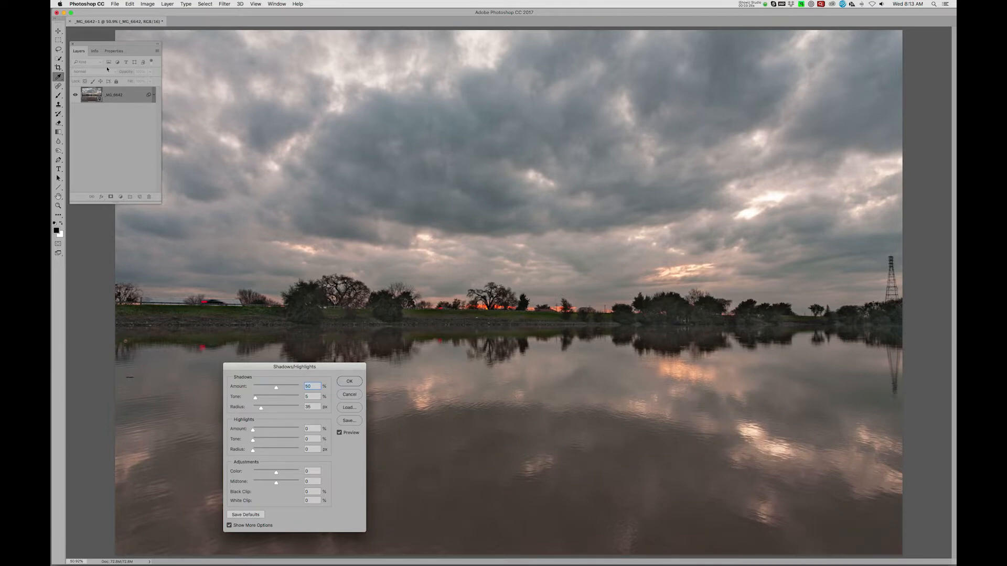
Step: Set the highlights Amount to about 70%, Tone to about 35% and Radius to 160 px
{"action": "left_click_drag", "start_coordinate": [106, 52], "coordinate": [109, 319]}
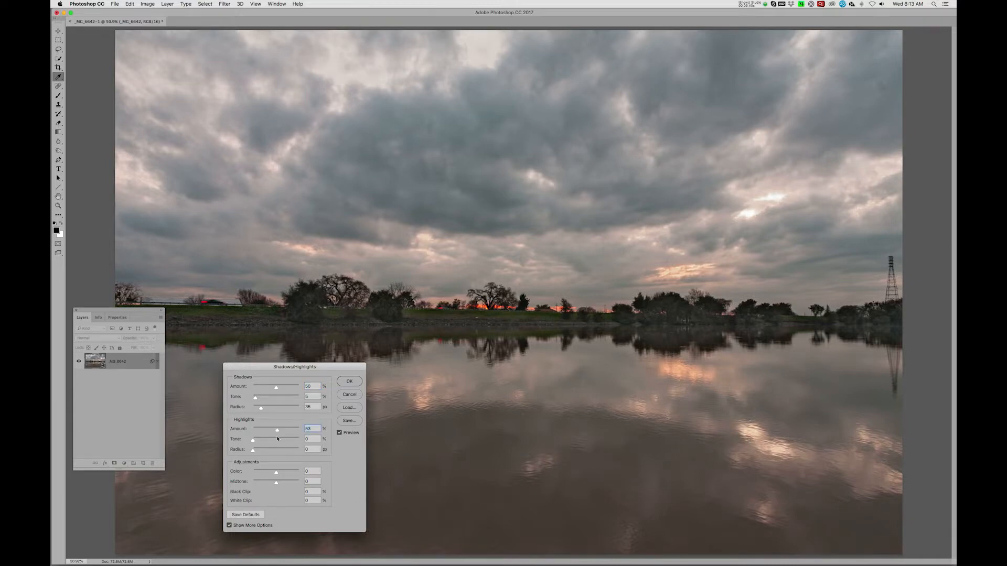
{"action": "left_click", "coordinate": [277, 440]}
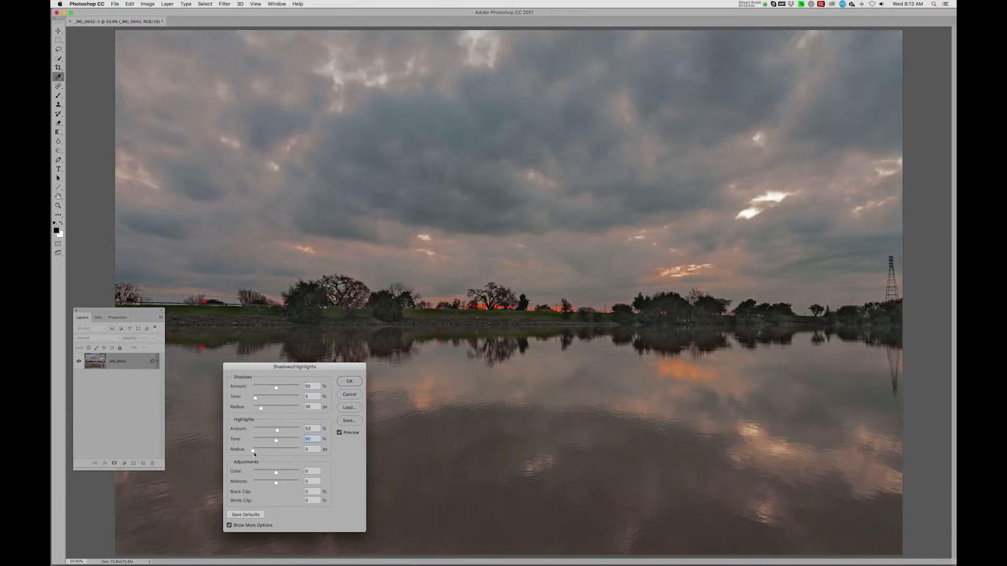
{"action": "left_click_drag", "start_coordinate": [254, 455], "coordinate": [297, 458]}
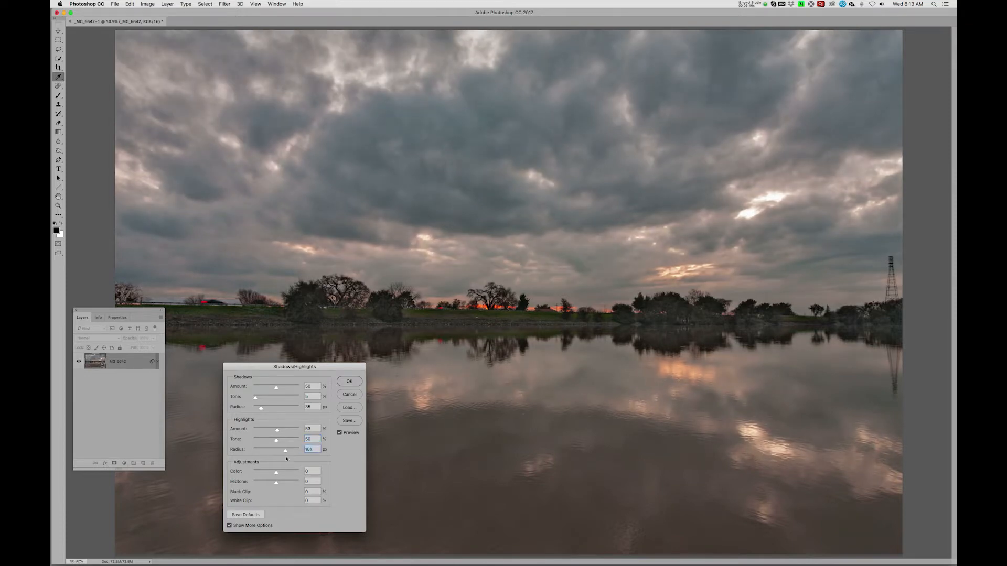
{"action": "left_click_drag", "start_coordinate": [298, 459], "coordinate": [284, 460]}
{"action": "left_click_drag", "start_coordinate": [277, 442], "coordinate": [271, 445]}
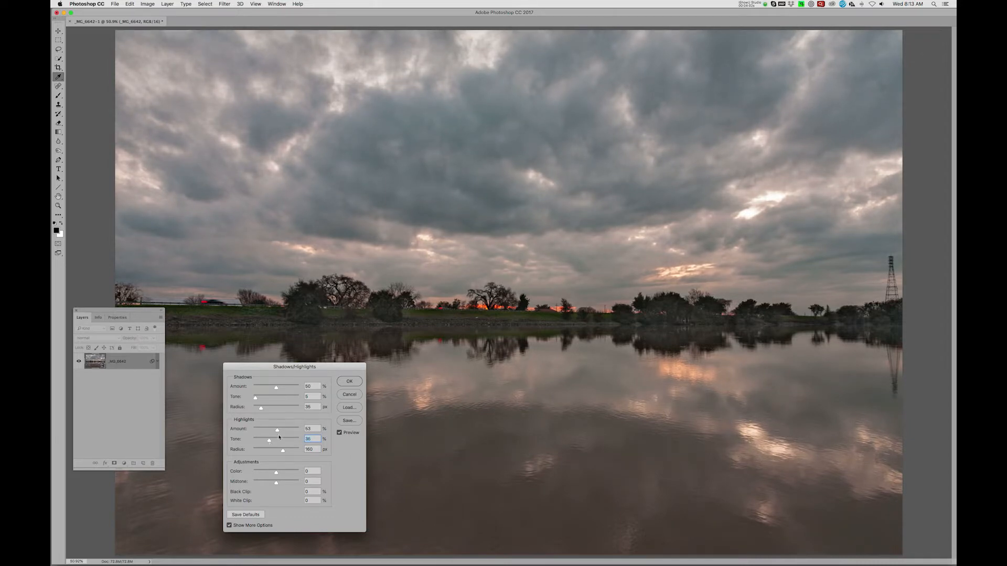
{"action": "left_click_drag", "start_coordinate": [278, 433], "coordinate": [287, 435]}
Step: Compare the photo with and without the Shadows/Highlights preview, and apply the adjustment with the preview on
{"action": "left_click", "coordinate": [339, 434]}
{"action": "left_click", "coordinate": [339, 433]}
{"action": "left_click", "coordinate": [339, 433]}
{"action": "left_click", "coordinate": [339, 433]}
{"action": "left_click", "coordinate": [340, 433]}
{"action": "left_click", "coordinate": [339, 434]}
{"action": "left_click", "coordinate": [339, 434]}
{"action": "left_click", "coordinate": [339, 433]}
{"action": "left_click", "coordinate": [350, 382]}
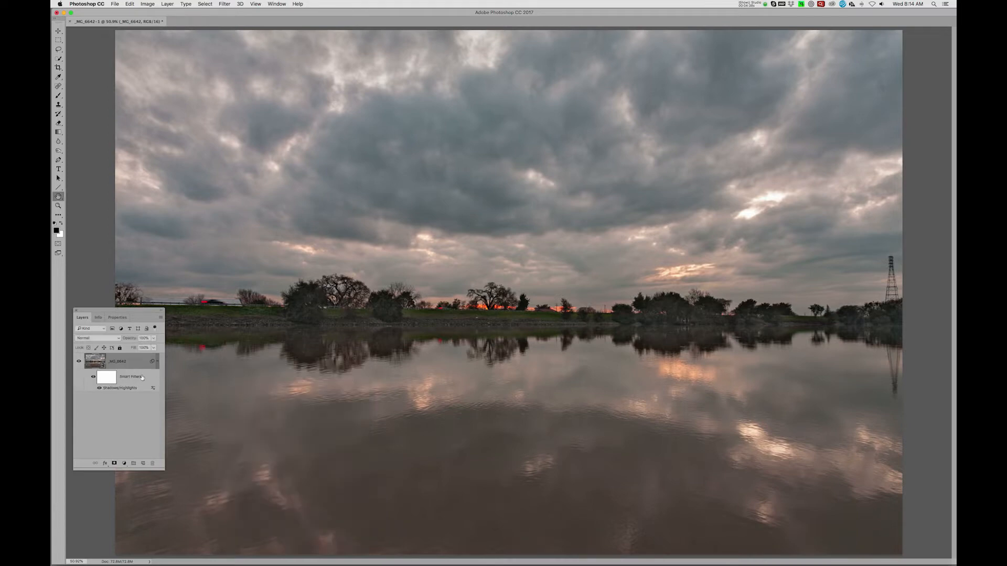
Step: Delete the empty smart filter mask and check the applied Shadows/Highlights filter's settings
{"action": "right_click", "coordinate": [110, 380]}
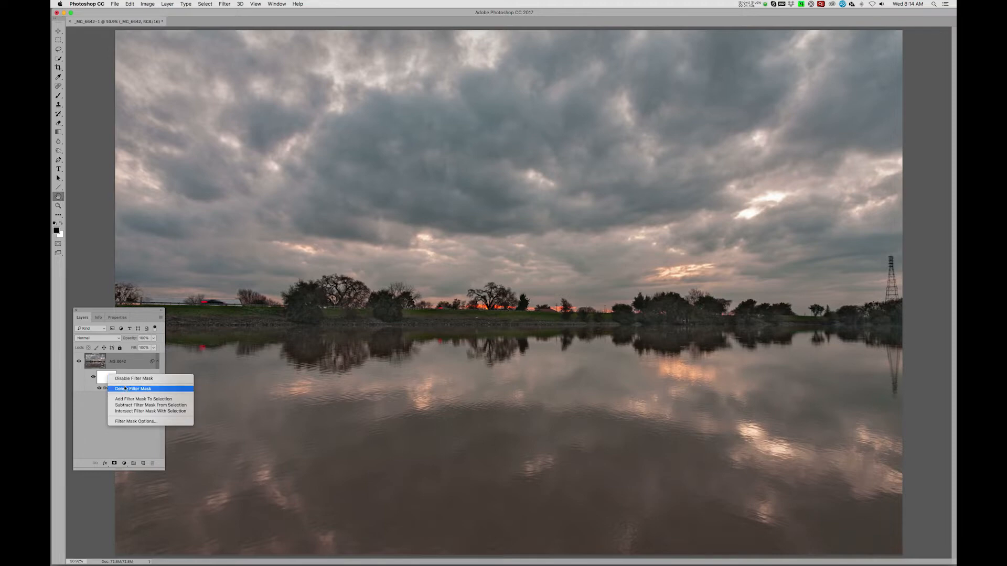
{"action": "left_click", "coordinate": [125, 390]}
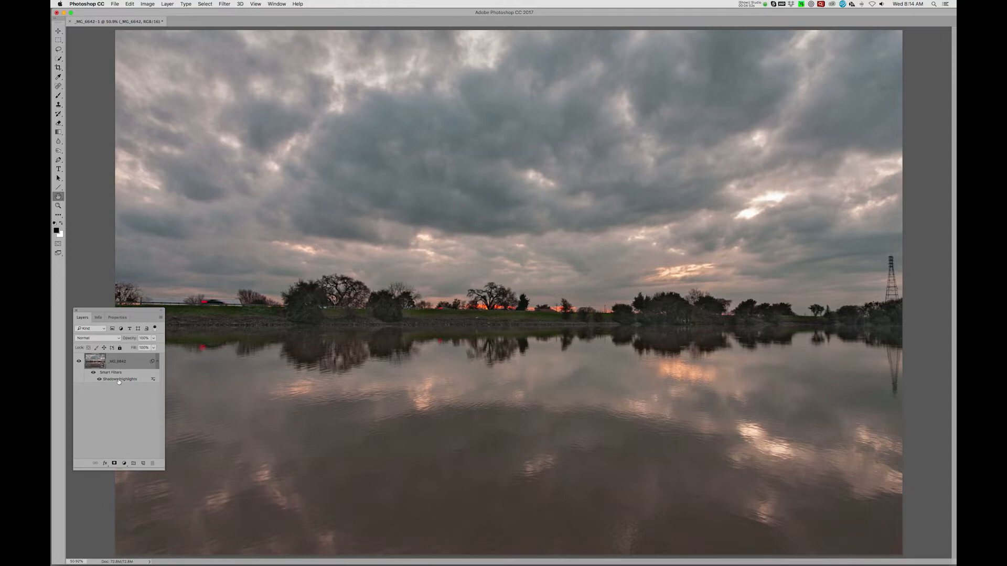
{"action": "double_click", "coordinate": [119, 379]}
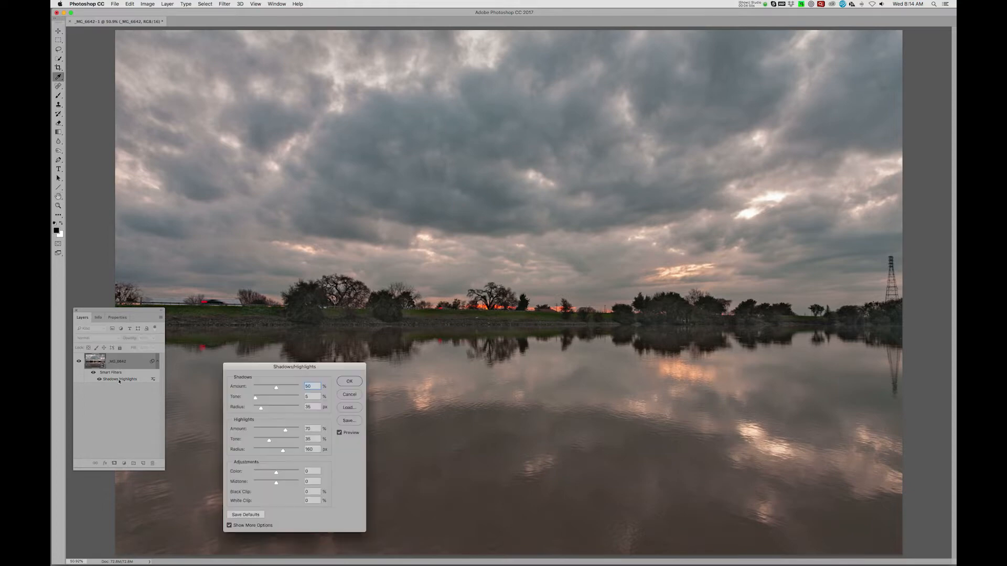
{"action": "left_click", "coordinate": [346, 383]}
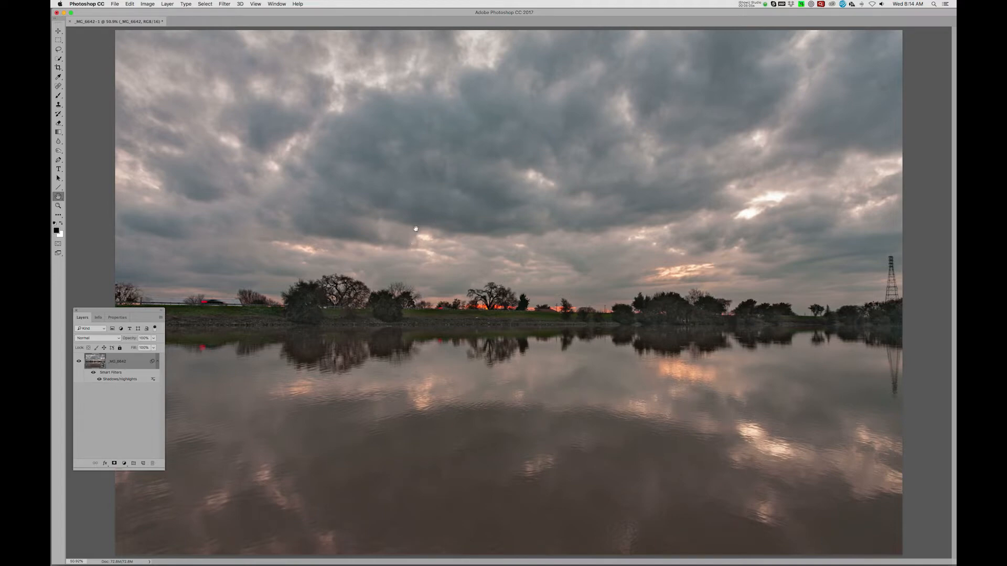
Step: Start the Imagenomic Noiseware filter on the photo layer and enlarge its window for a bigger preview
{"action": "scroll", "coordinate": [493, 157], "scroll_direction": "up", "scroll_amount": 1}
{"action": "left_click_drag", "start_coordinate": [494, 157], "coordinate": [532, 203]}
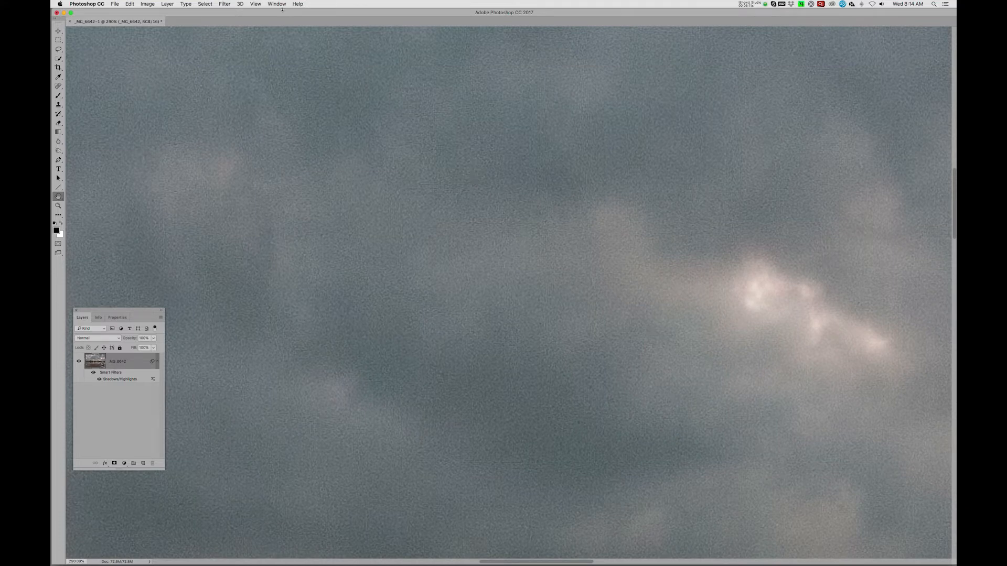
{"action": "left_click", "coordinate": [221, 4]}
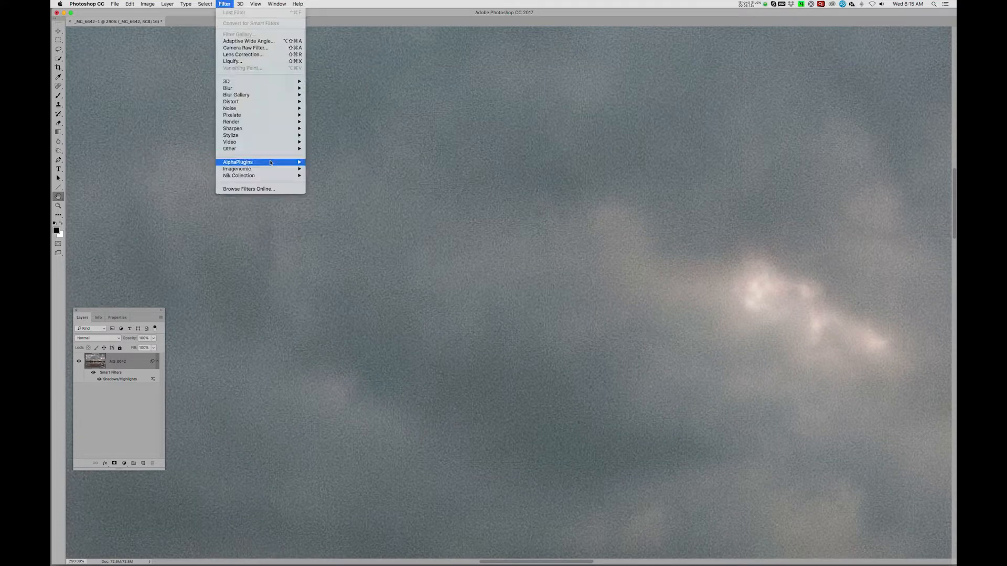
{"action": "mouse_move", "coordinate": [271, 169]}
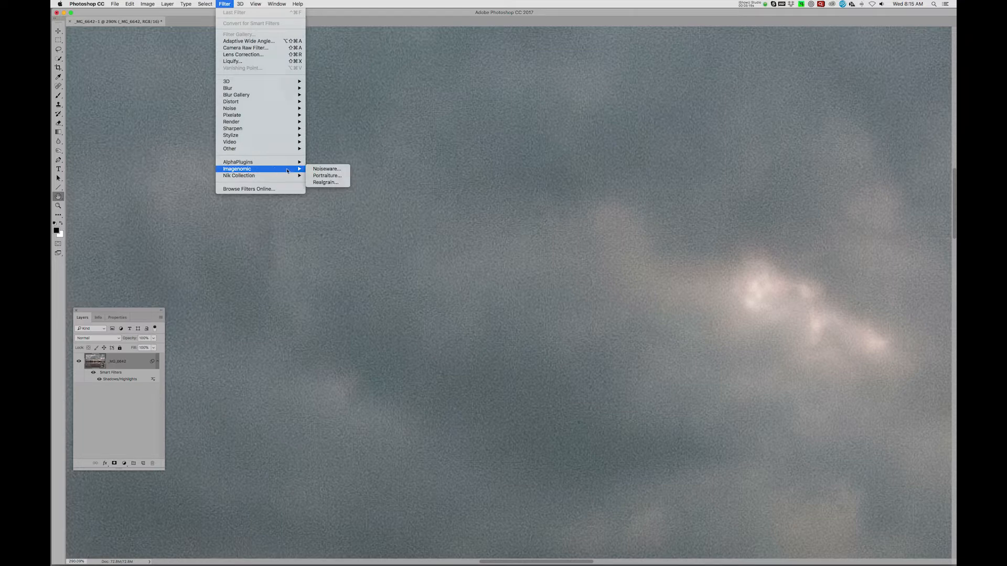
{"action": "left_click", "coordinate": [326, 170]}
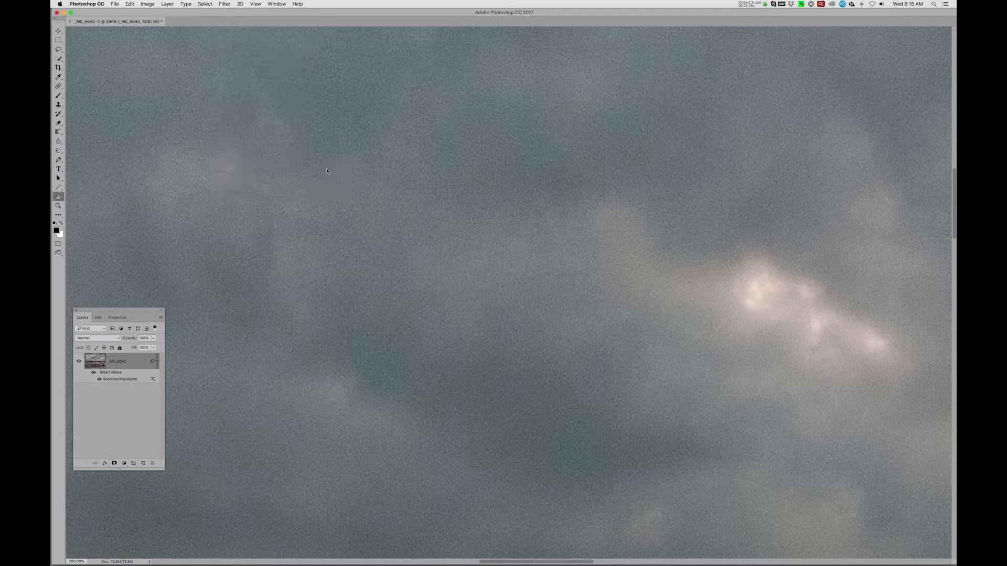
{"action": "left_click_drag", "start_coordinate": [387, 84], "coordinate": [325, 172]}
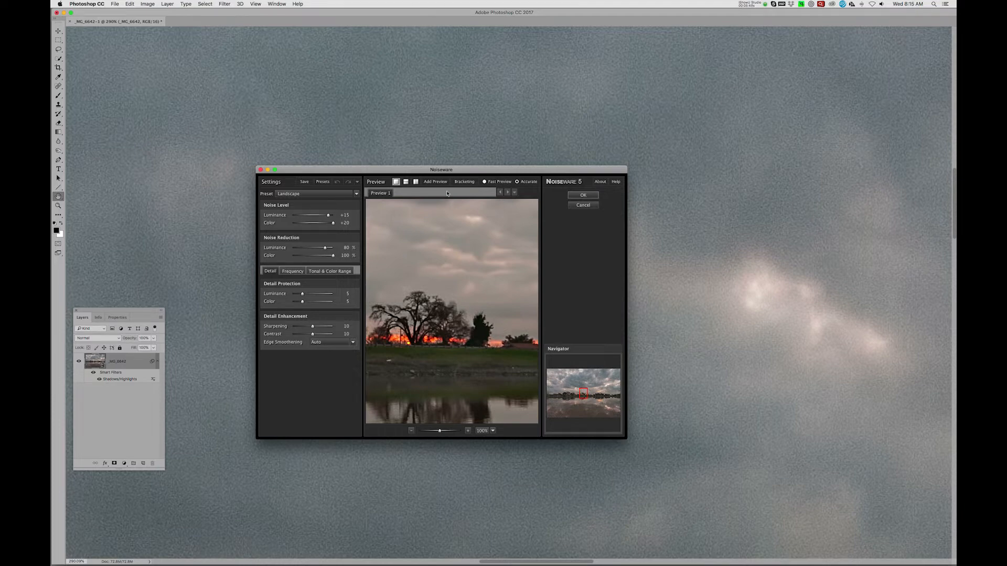
{"action": "left_click_drag", "start_coordinate": [431, 173], "coordinate": [380, 122]}
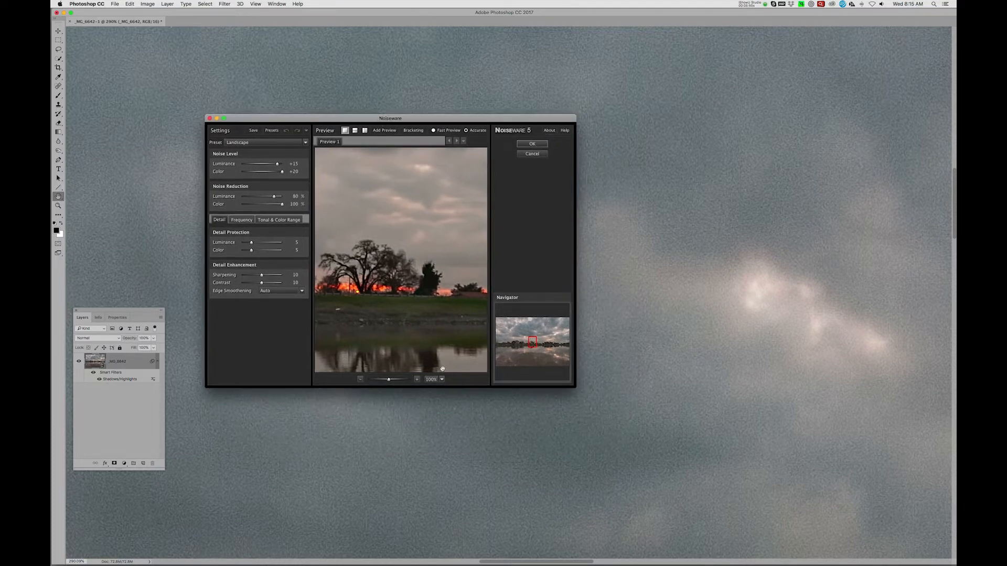
{"action": "left_click_drag", "start_coordinate": [575, 387], "coordinate": [715, 496]}
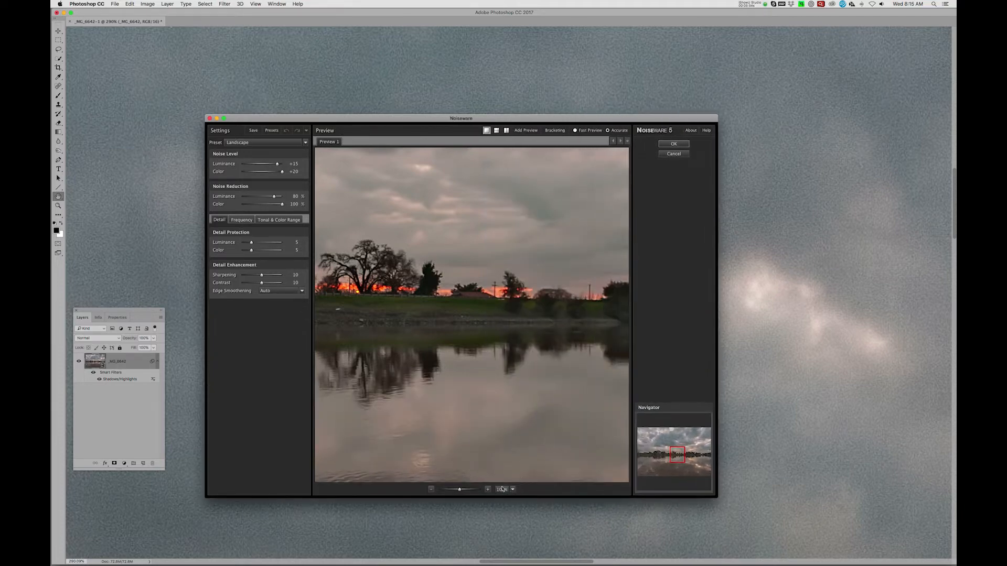
Step: Inspect the sky's noise in the preview at 400% and apply Noiseware with the Landscape preset
{"action": "left_click", "coordinate": [487, 490]}
{"action": "left_click", "coordinate": [488, 489]}
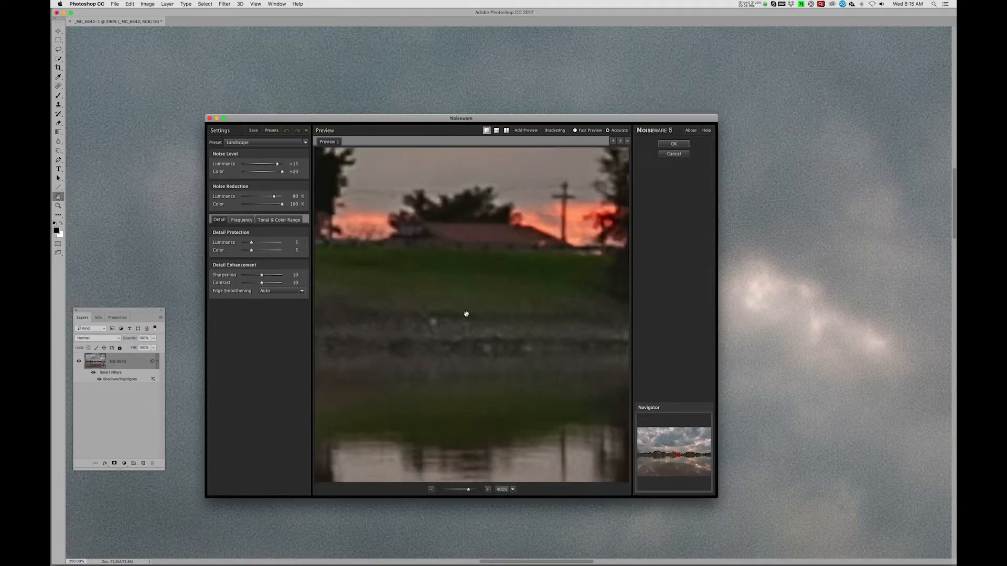
{"action": "left_click_drag", "start_coordinate": [461, 263], "coordinate": [477, 381]}
{"action": "left_click_drag", "start_coordinate": [482, 310], "coordinate": [479, 392]}
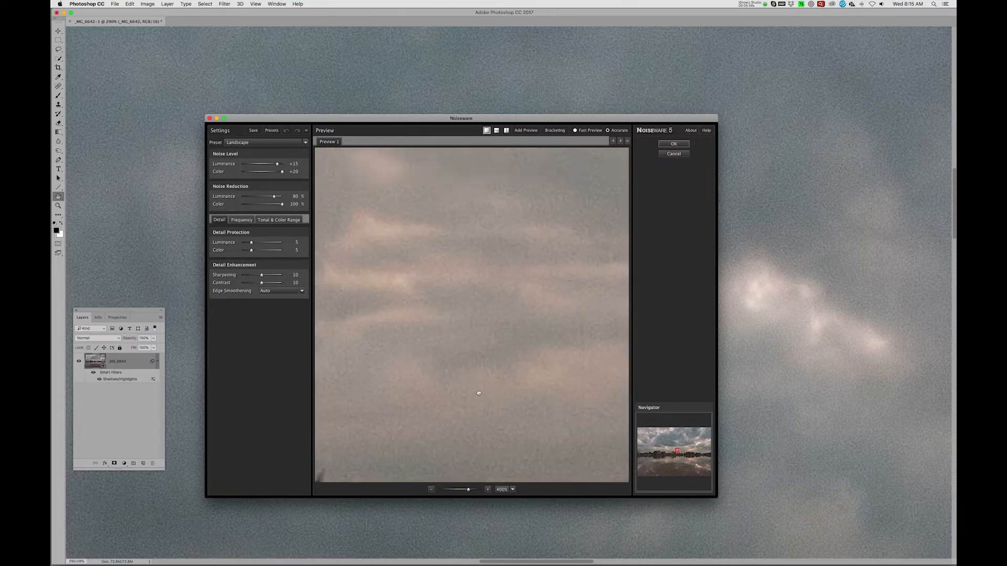
{"action": "left_click_drag", "start_coordinate": [482, 289], "coordinate": [487, 377]}
{"action": "left_click_drag", "start_coordinate": [483, 247], "coordinate": [497, 344]}
{"action": "left_click_drag", "start_coordinate": [496, 278], "coordinate": [501, 380]}
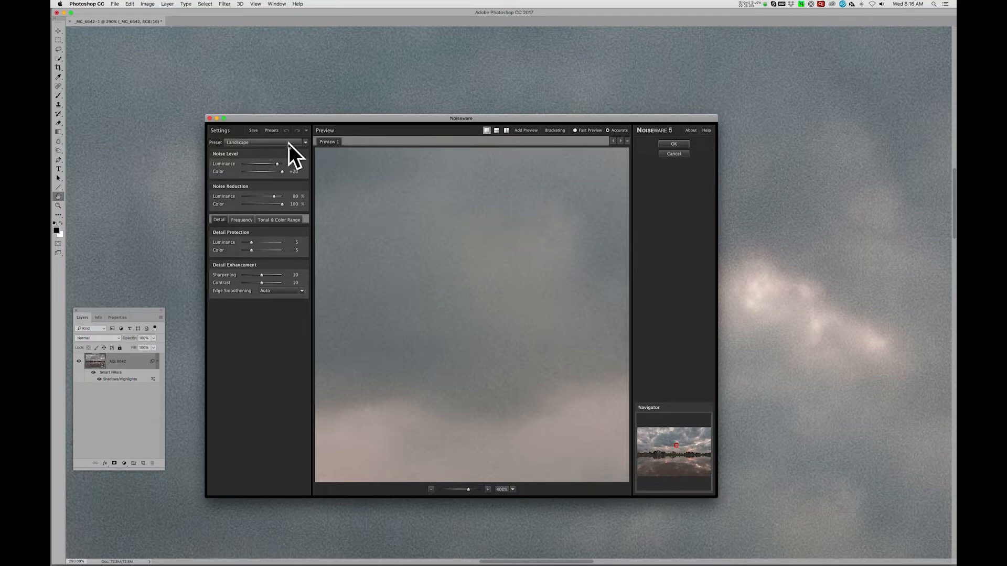
{"action": "left_click", "coordinate": [680, 145]}
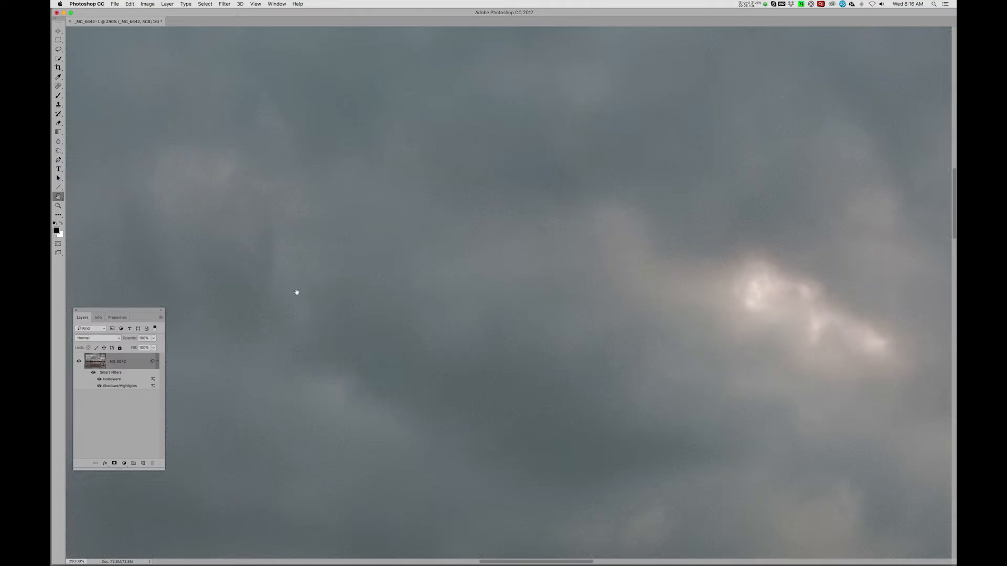
Step: Compare the sky with and without the Noiseware smart filter, and return to the full view of the photo
{"action": "left_click", "coordinate": [99, 380]}
{"action": "left_click", "coordinate": [99, 379]}
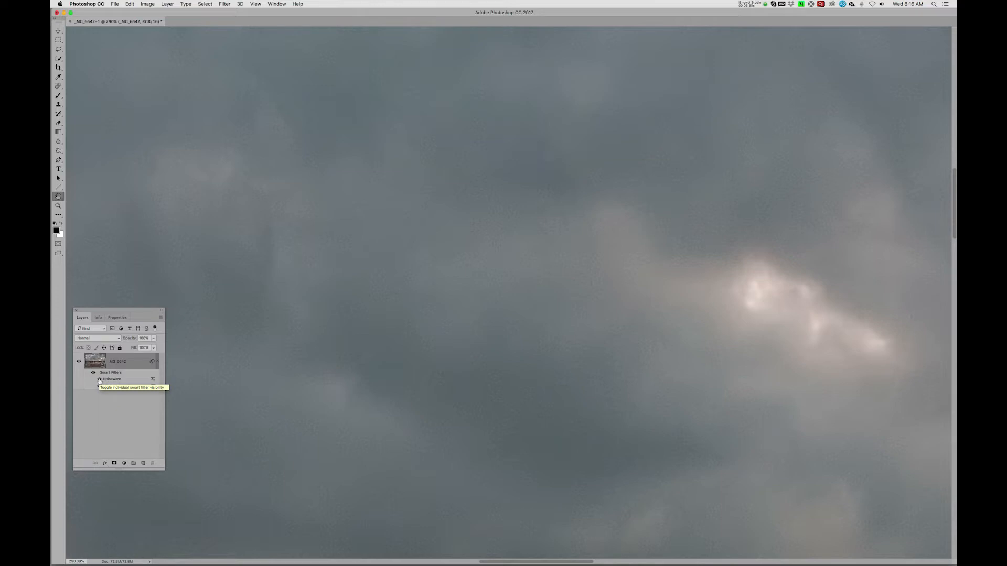
{"action": "key", "text": "super+0"}
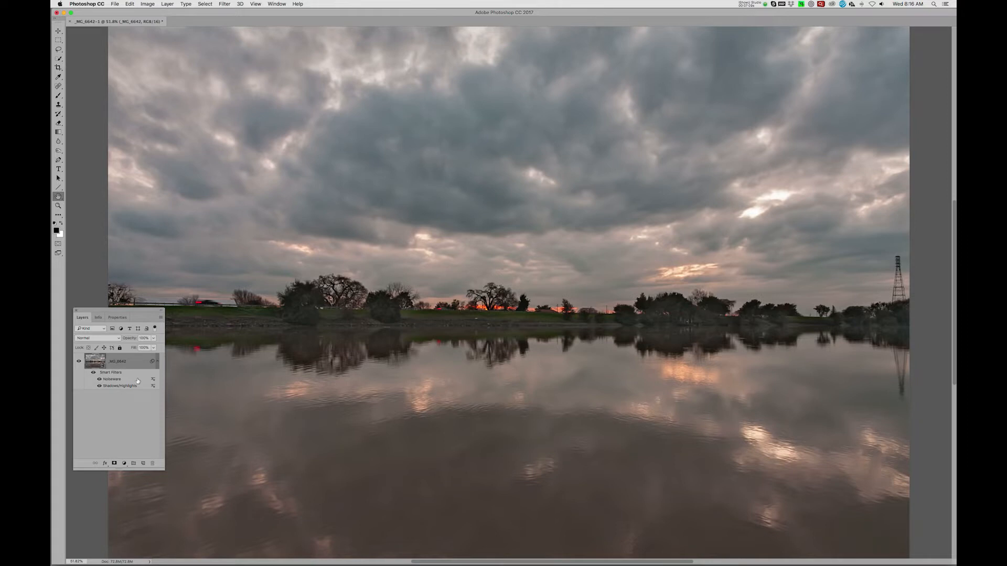
Step: Create a new layer named Noise in Overlay mode, filled with the mode's neutral 50% gray
{"action": "left_click", "coordinate": [144, 464], "text": "alt"}
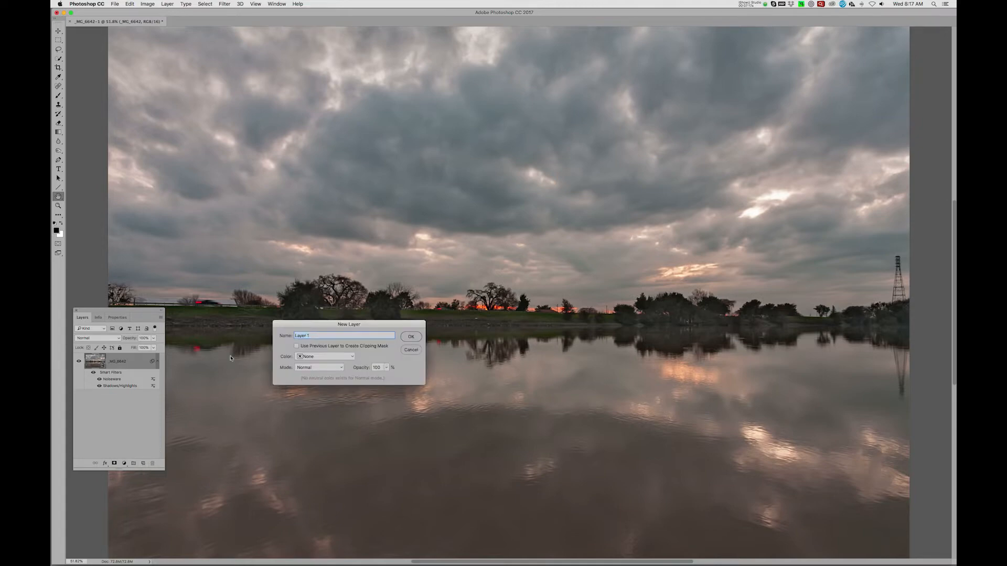
{"action": "type", "text": "Noise"}
{"action": "left_click", "coordinate": [312, 367]}
{"action": "left_click", "coordinate": [313, 451]}
{"action": "left_click", "coordinate": [296, 379]}
{"action": "left_click", "coordinate": [411, 337]}
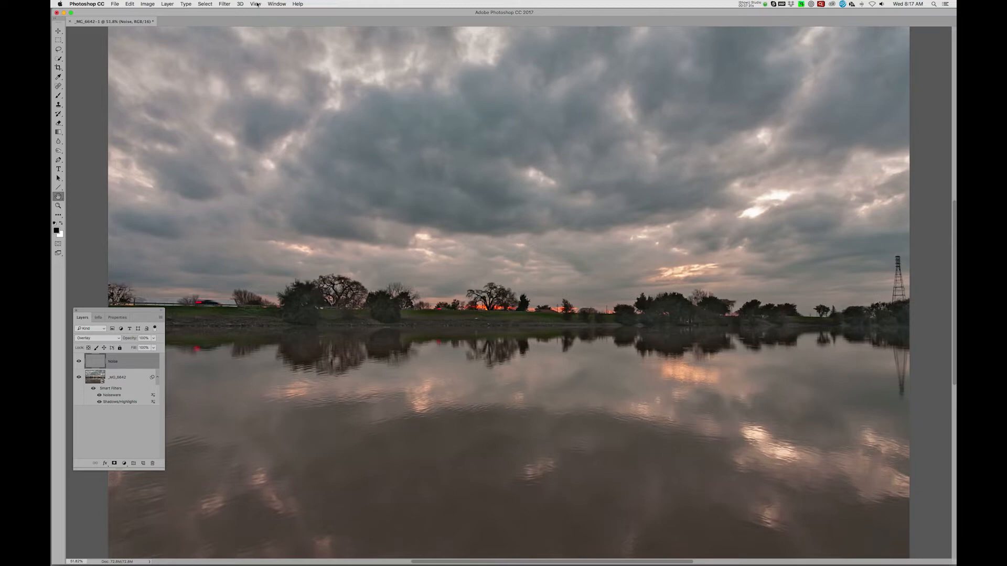
Step: Compare the photo with the gray Noise layer hidden and shown
{"action": "left_click", "coordinate": [78, 362]}
{"action": "left_click", "coordinate": [79, 361]}
{"action": "left_click", "coordinate": [78, 361]}
{"action": "left_click", "coordinate": [79, 361]}
Step: Apply the Imagenomic Realgrain filter to the Noise layer with the Default/Reset preset and Digital Noise style, and inspect the grain in the sky
{"action": "left_click", "coordinate": [226, 4]}
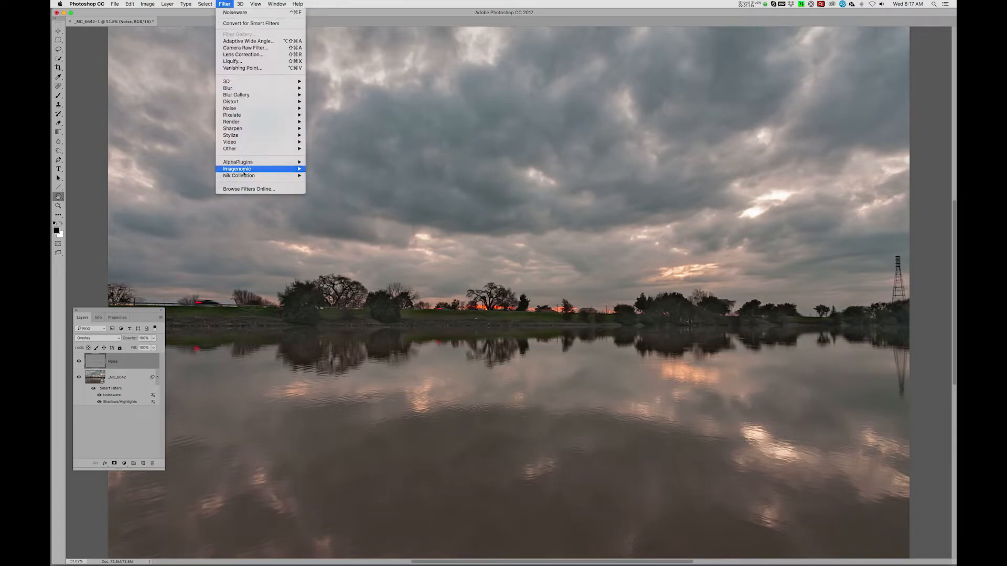
{"action": "mouse_move", "coordinate": [244, 171]}
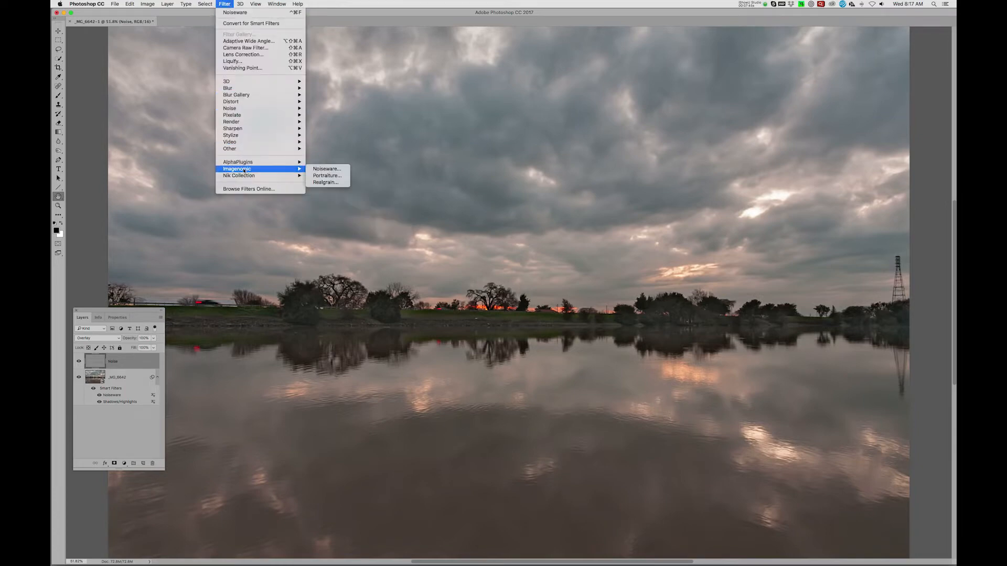
{"action": "left_click", "coordinate": [335, 183]}
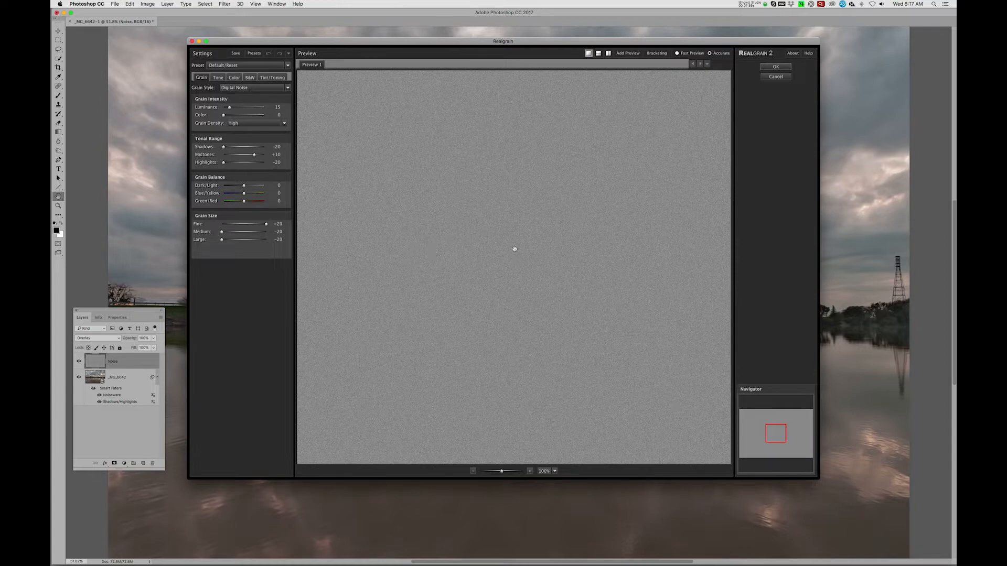
{"action": "left_click", "coordinate": [775, 67]}
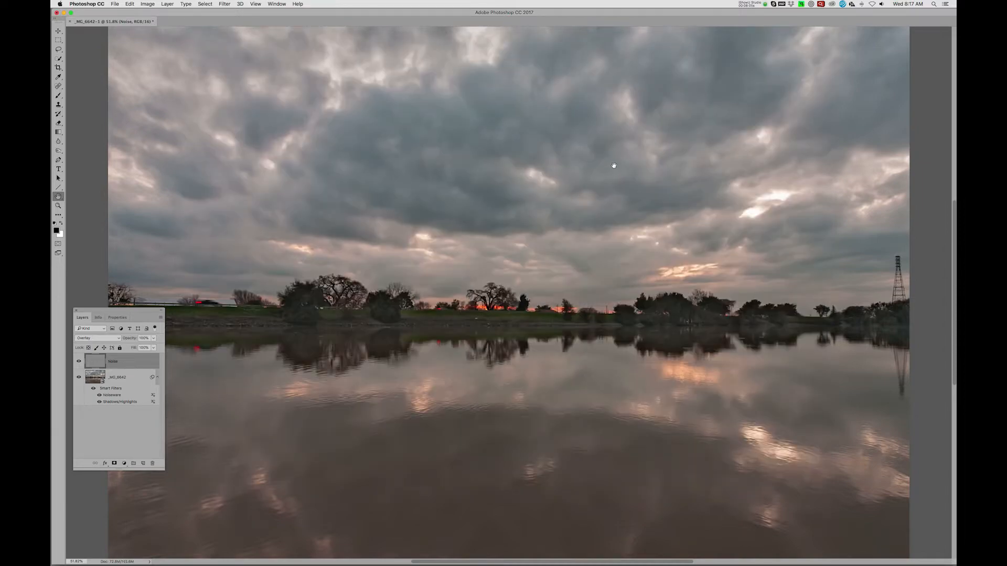
{"action": "scroll", "coordinate": [488, 180], "scroll_direction": "up", "scroll_amount": 10}
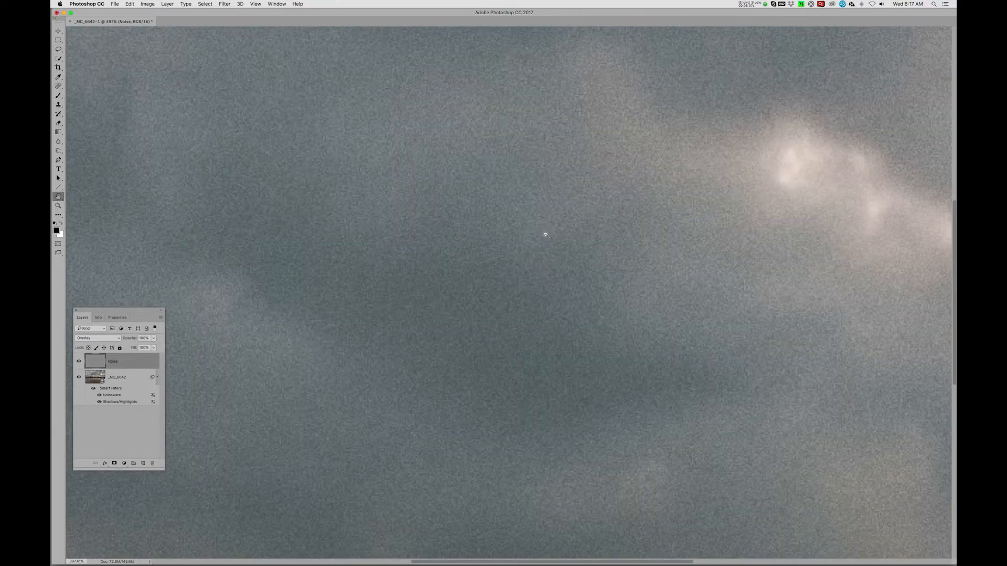
{"action": "scroll", "coordinate": [525, 194], "scroll_direction": "down", "scroll_amount": 10}
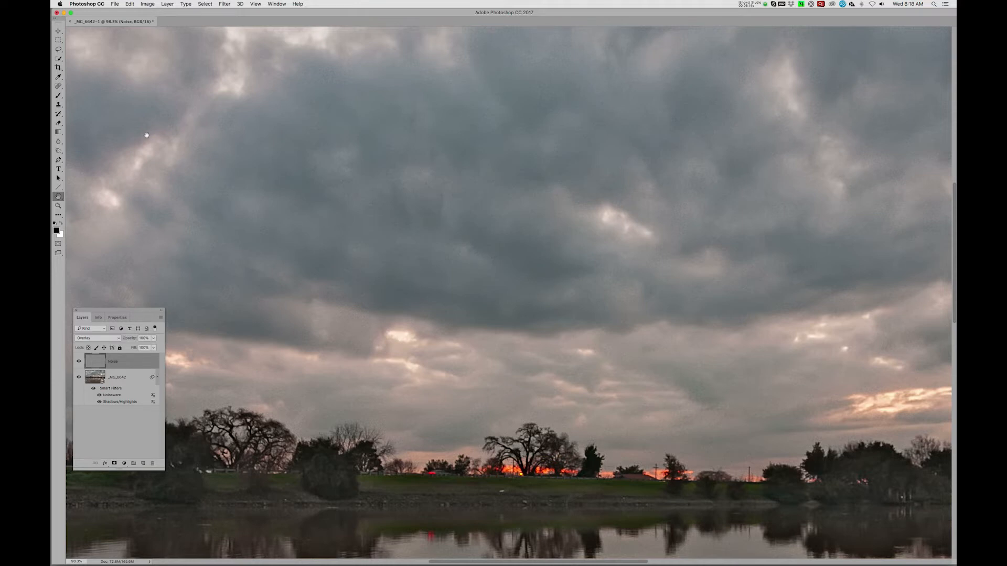
Step: Show the Channels panel and load the Red channel's brightness as a selection
{"action": "left_click", "coordinate": [271, 4]}
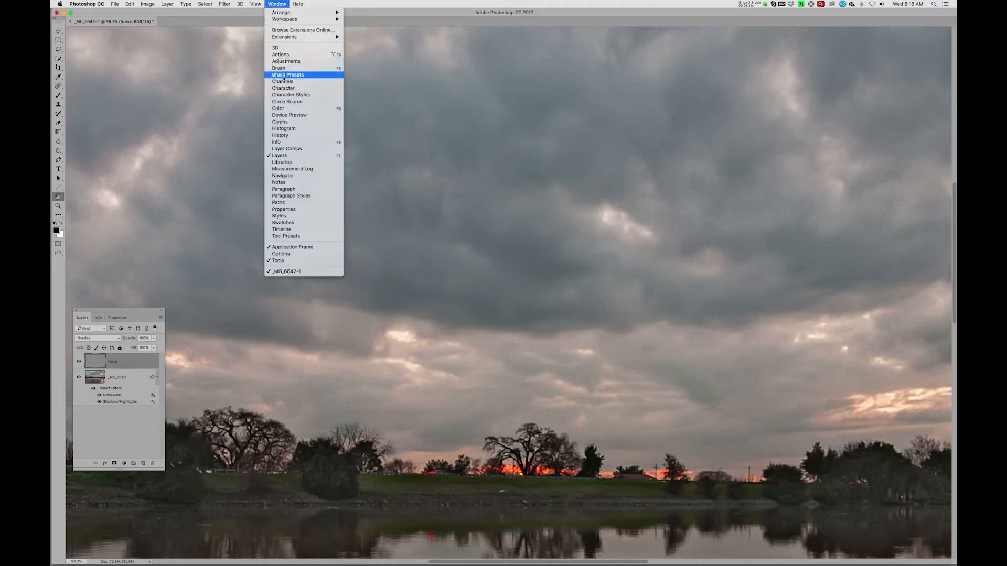
{"action": "left_click", "coordinate": [283, 82]}
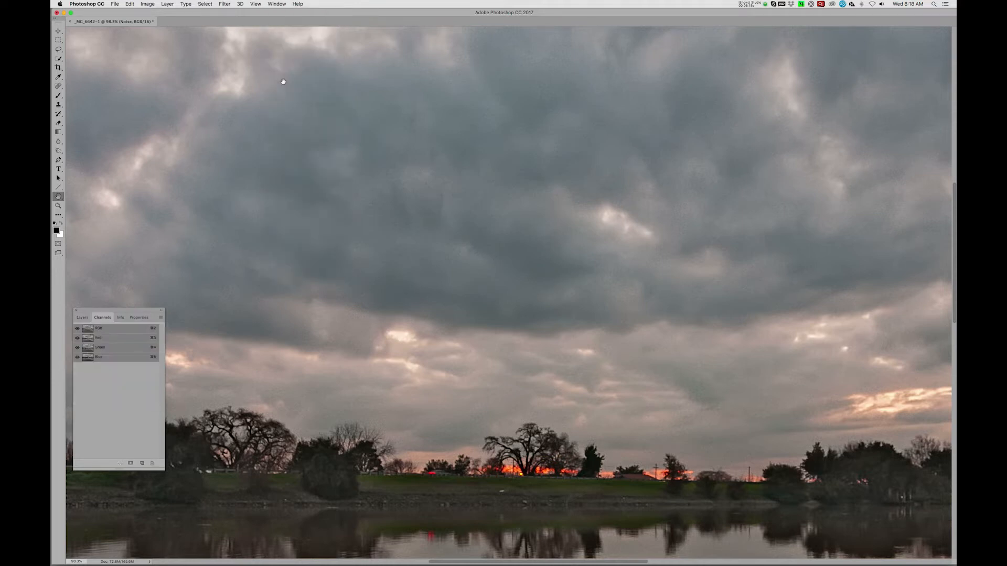
{"action": "left_click", "coordinate": [90, 339]}
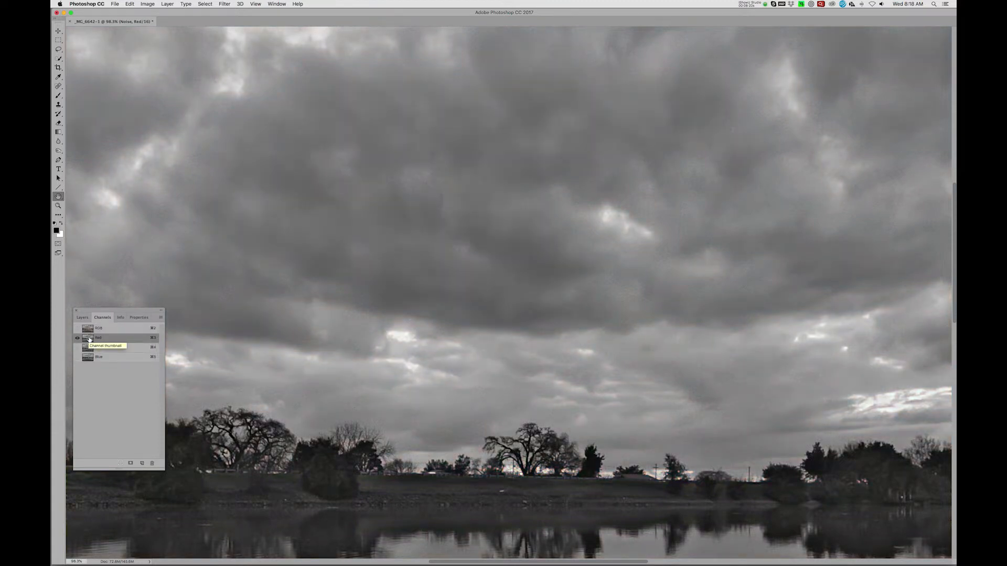
{"action": "left_click", "coordinate": [89, 340], "text": "super"}
{"action": "key", "text": "super+0"}
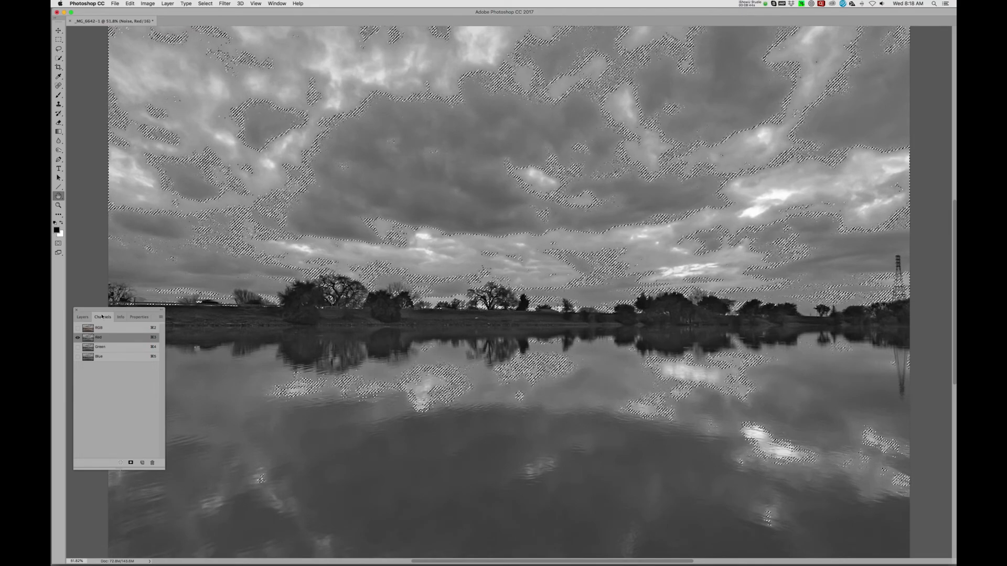
Step: Add a layer mask made from the inverse of the selection to the Noise layer, and check the mask on its own
{"action": "left_click", "coordinate": [85, 319]}
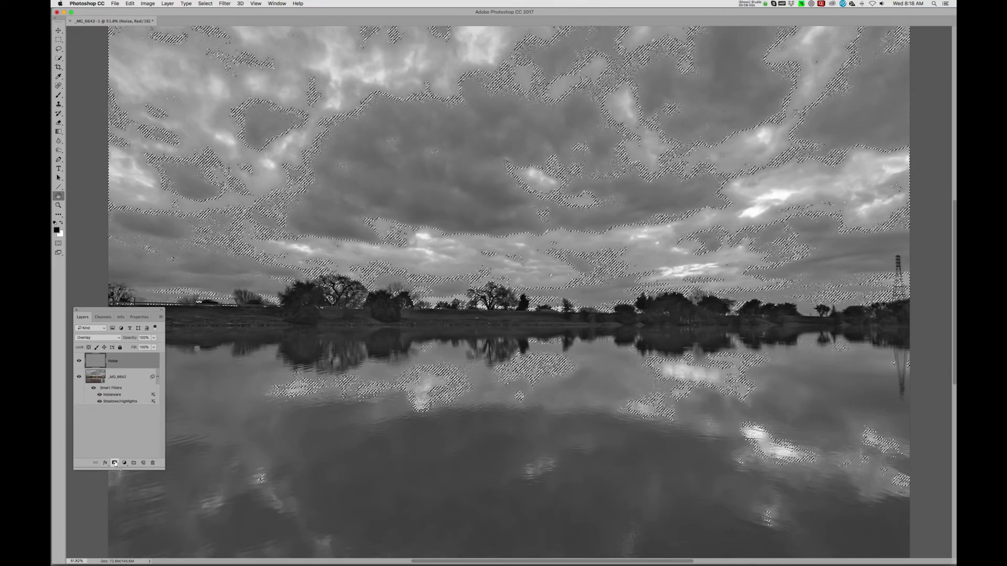
{"action": "left_click", "coordinate": [114, 463]}
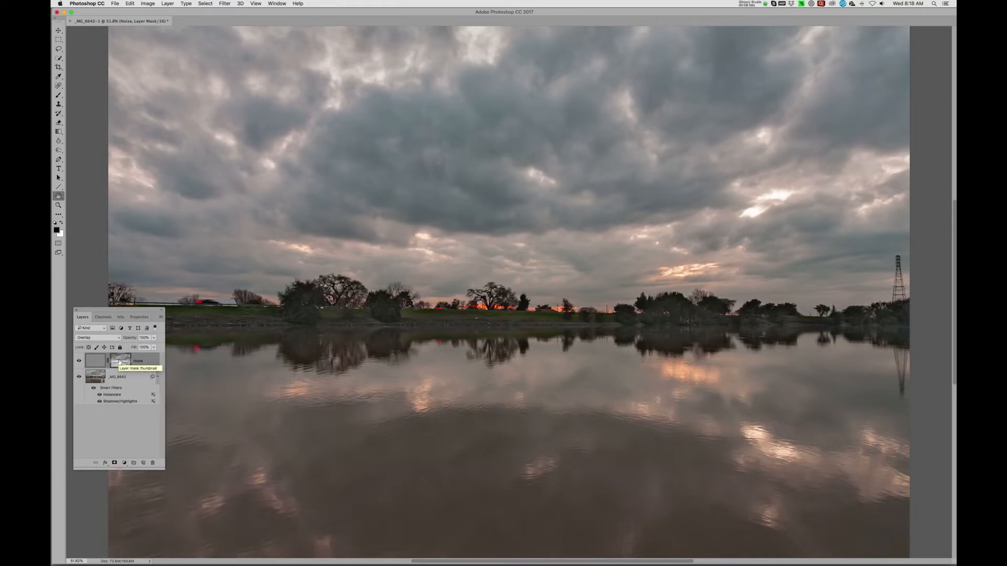
{"action": "left_click", "coordinate": [119, 362], "text": "alt"}
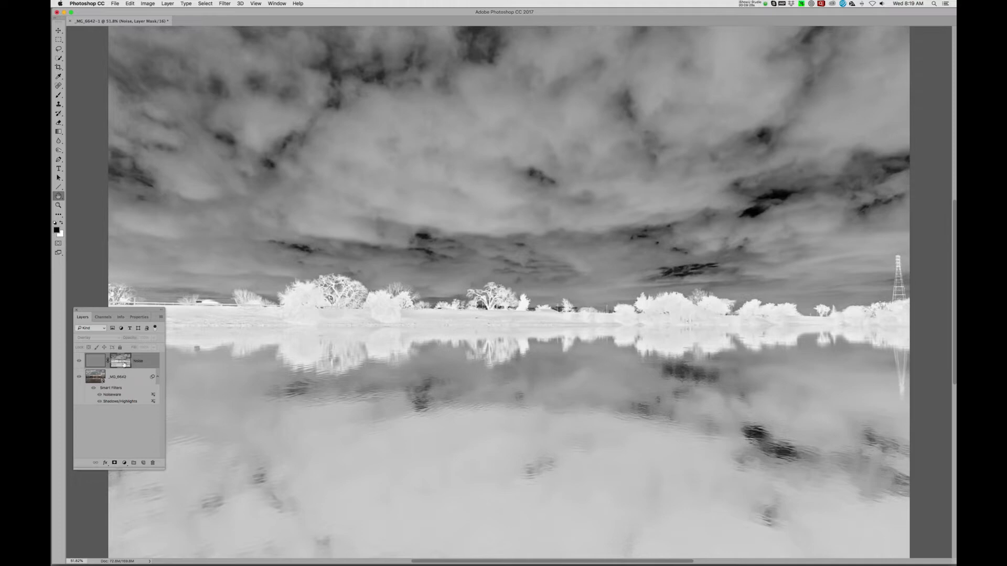
{"action": "left_click", "coordinate": [80, 362]}
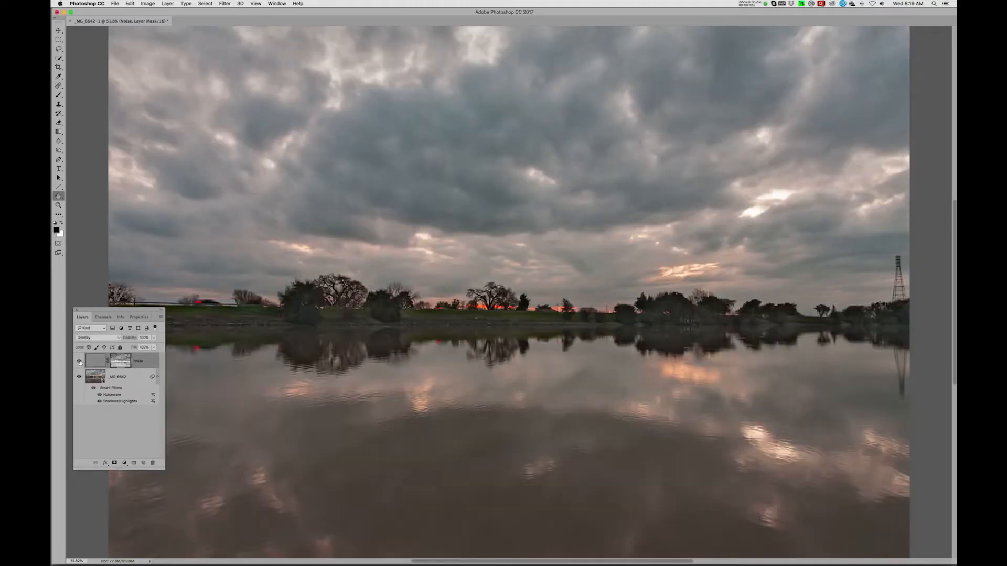
Step: Zoom in on the sky and compare the grain with the masked Noise layer hidden and shown
{"action": "left_click_drag", "start_coordinate": [497, 203], "coordinate": [585, 262]}
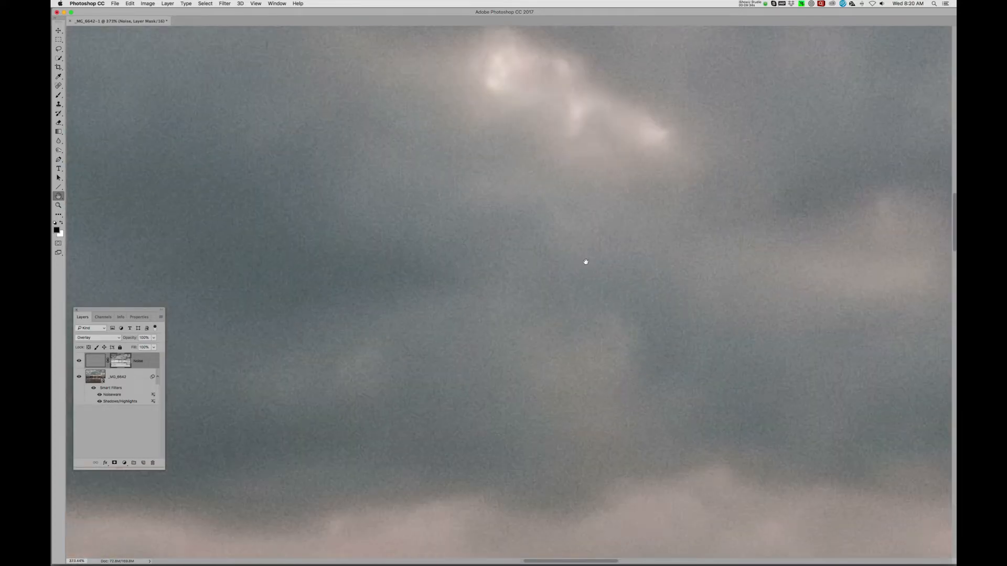
{"action": "left_click", "coordinate": [80, 361]}
{"action": "left_click", "coordinate": [80, 362]}
Step: Change the Noise layer's blend mode to Soft Light and return to the full view
{"action": "left_click", "coordinate": [102, 338]}
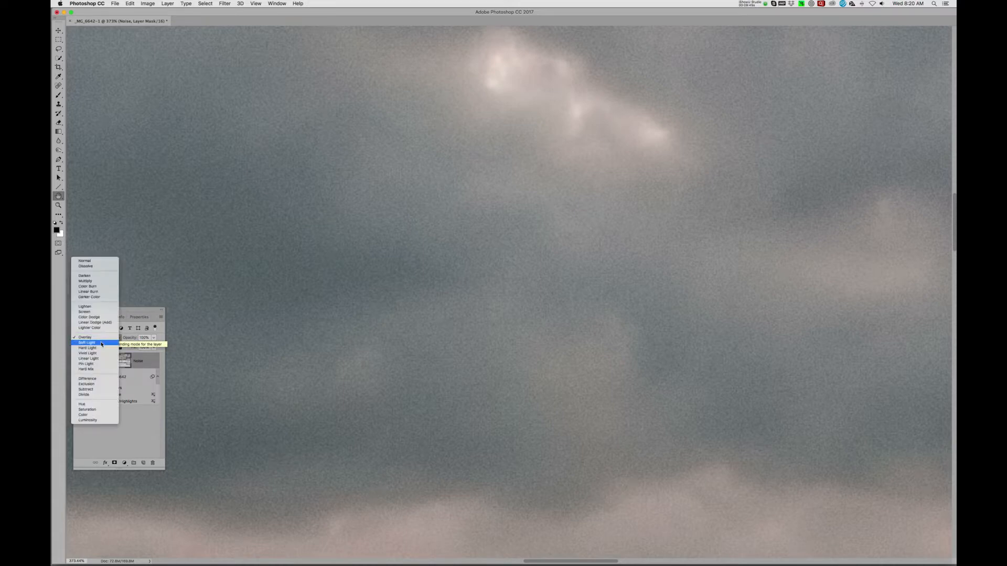
{"action": "left_click", "coordinate": [102, 343]}
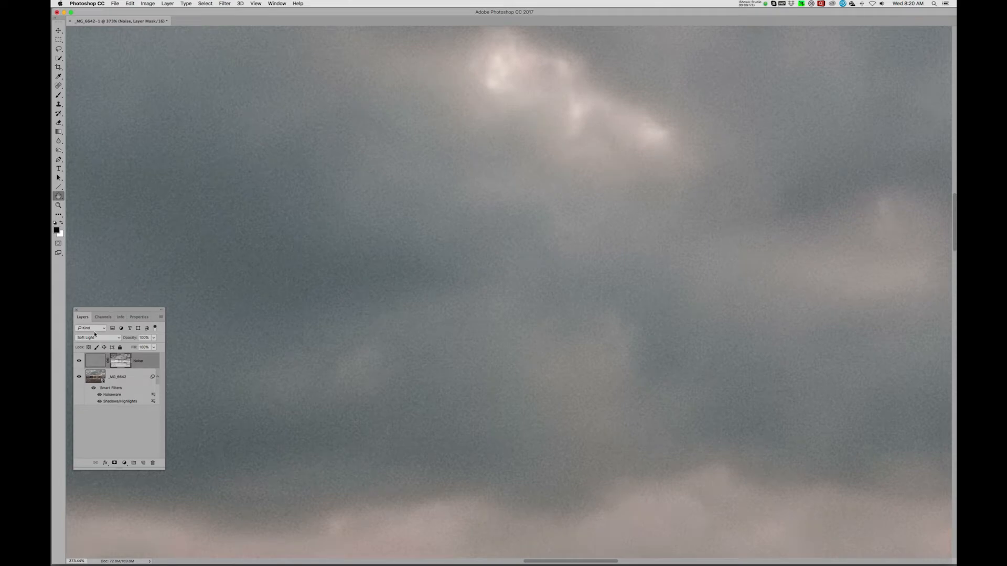
{"action": "key", "text": "super+0"}
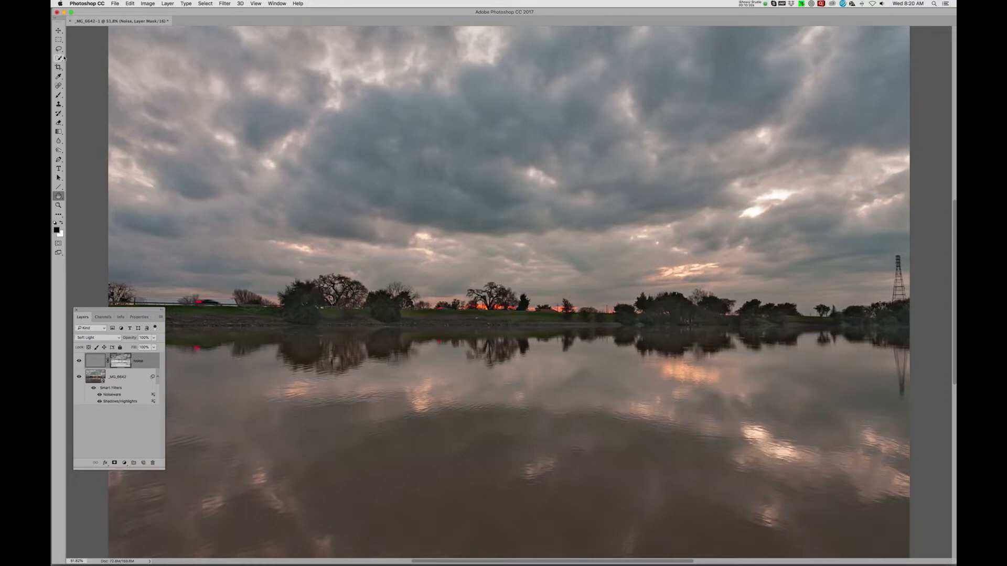
Step: Merge a copy of all visible layers into a new top layer and name it Content Aware
{"action": "left_click", "coordinate": [161, 317]}
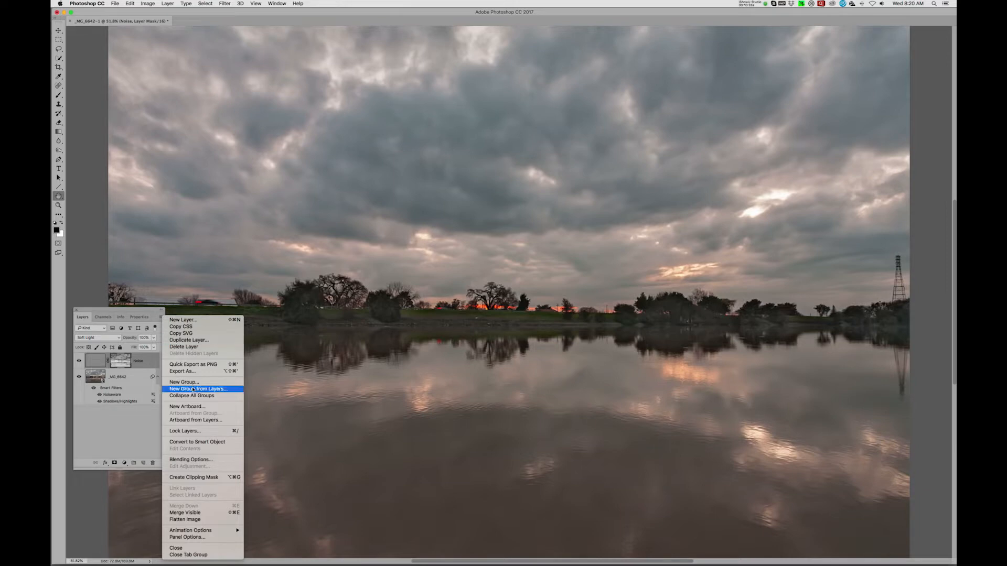
{"action": "left_click", "coordinate": [207, 512], "text": "alt"}
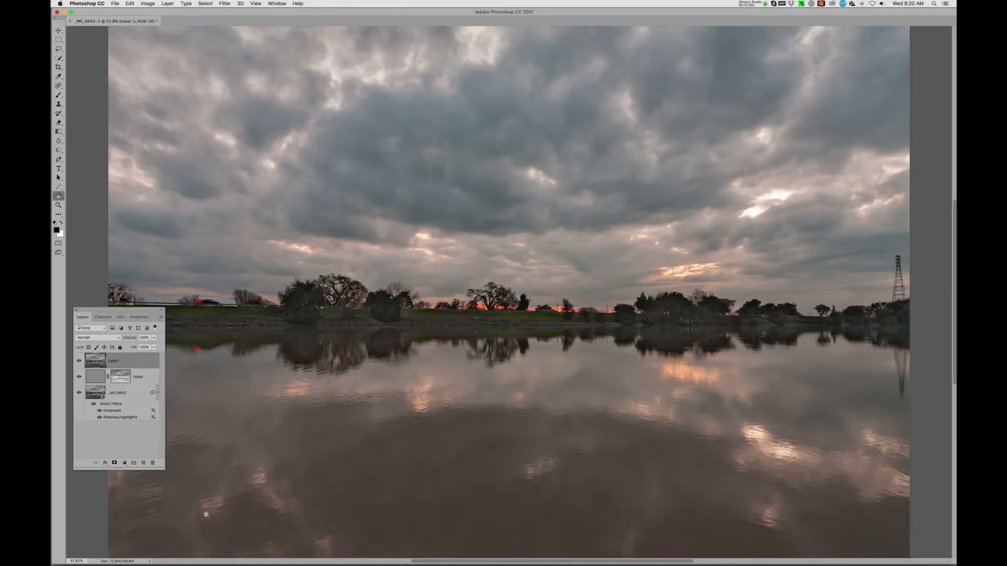
{"action": "double_click", "coordinate": [114, 361]}
{"action": "type", "text": "Content Aware"}
Step: Lasso the bright highlight in the clouds above the right-hand trees and replace it with a Content-Aware fill
{"action": "left_click", "coordinate": [58, 49]}
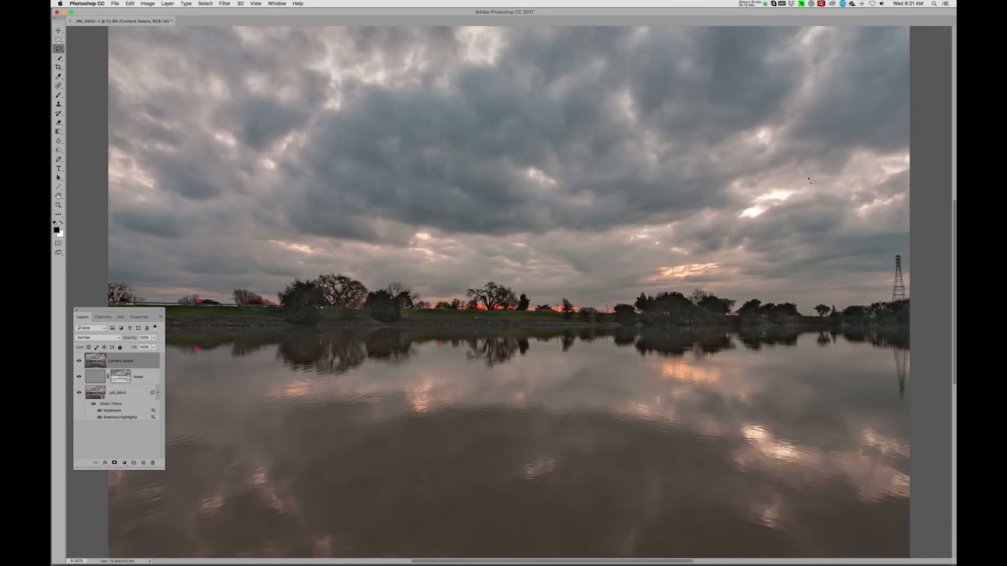
{"action": "mouse_move", "coordinate": [810, 184]}
{"action": "left_mouse_down"}
{"action": "mouse_move", "coordinate": [765, 186]}
{"action": "mouse_move", "coordinate": [740, 223]}
{"action": "left_mouse_up"}
{"action": "left_click_drag", "start_coordinate": [779, 215], "coordinate": [786, 212]}
{"action": "left_click_drag", "start_coordinate": [815, 192], "coordinate": [812, 183]}
{"action": "key", "text": "shift+BackSpace"}
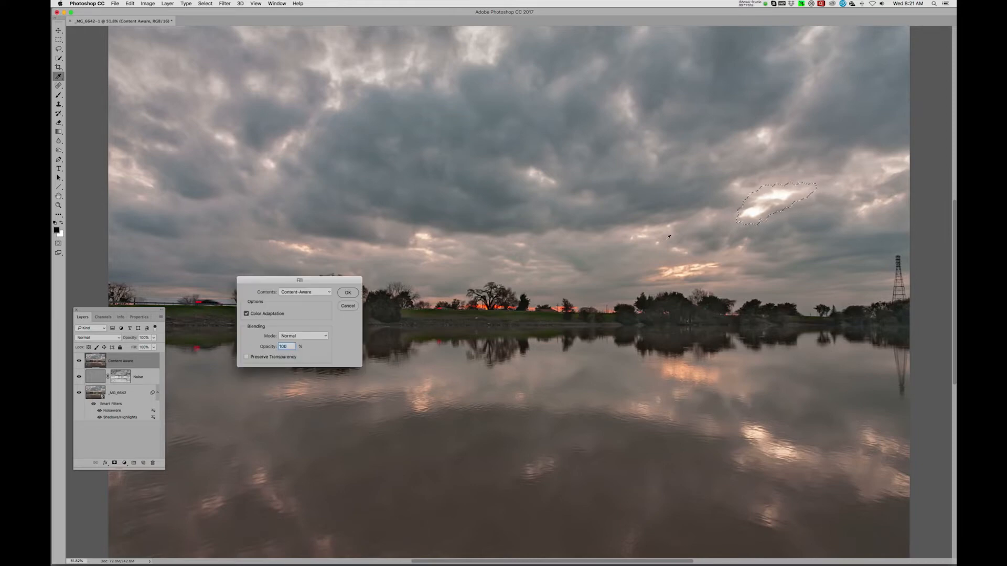
{"action": "left_click", "coordinate": [348, 292]}
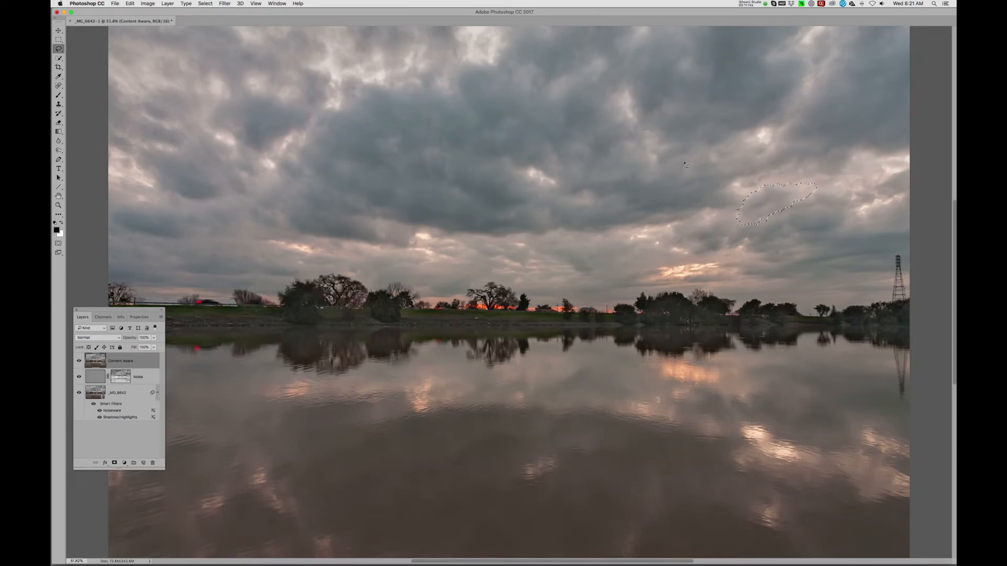
Step: Lasso the glowing cloud patch just above the right-hand trees, replace it with a Content-Aware fill, and deselect
{"action": "mouse_move", "coordinate": [725, 255]}
{"action": "left_mouse_down"}
{"action": "mouse_move", "coordinate": [647, 262]}
{"action": "mouse_move", "coordinate": [644, 277]}
{"action": "left_mouse_up"}
{"action": "mouse_move", "coordinate": [700, 281]}
{"action": "left_mouse_down"}
{"action": "mouse_move", "coordinate": [746, 275]}
{"action": "mouse_move", "coordinate": [723, 255]}
{"action": "left_mouse_up"}
{"action": "key", "text": "shift+BackSpace"}
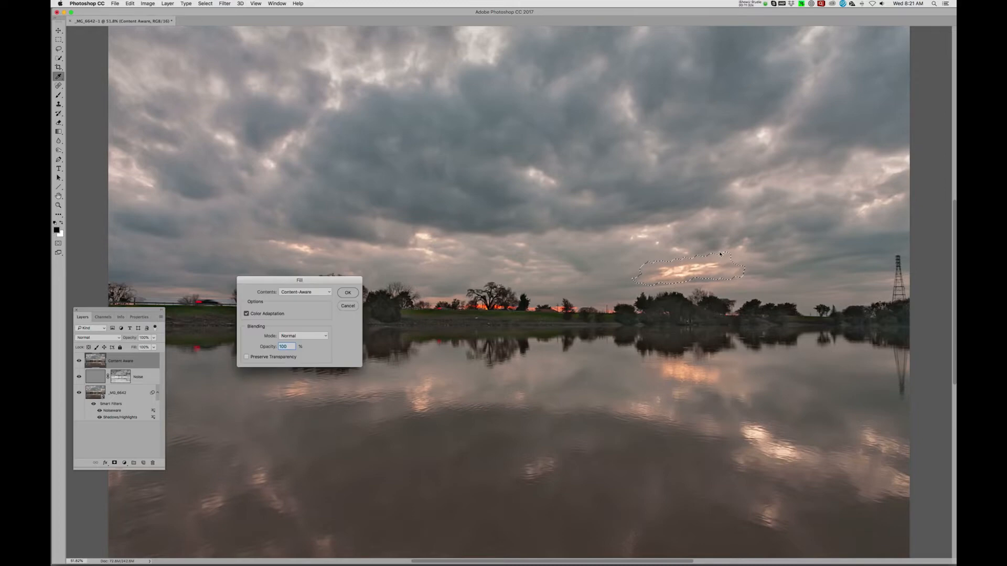
{"action": "left_click", "coordinate": [354, 295]}
{"action": "key", "text": "super+d"}
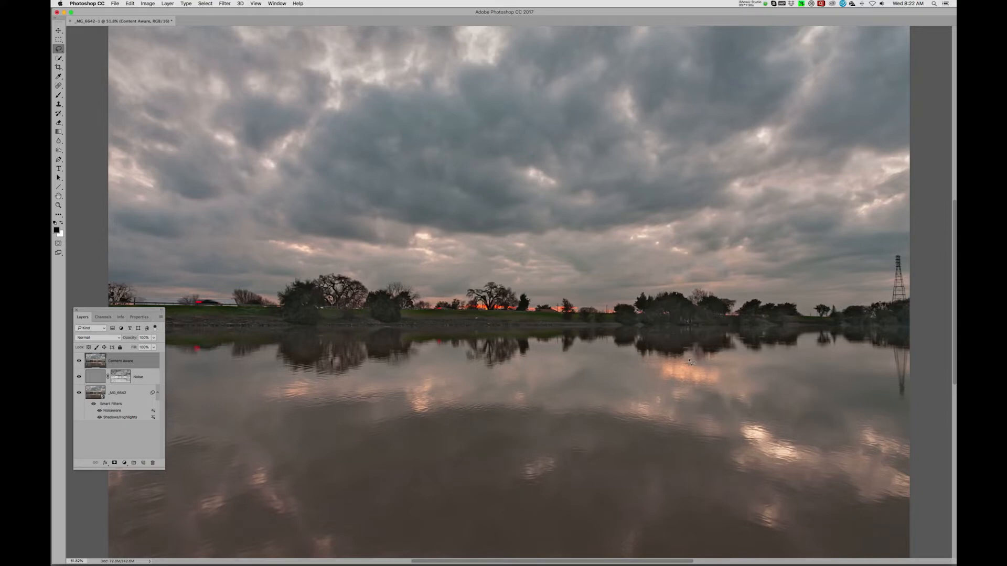
Step: Lasso the orange reflection in the water below the right-hand trees and remove it with a Content-Aware fill
{"action": "mouse_move", "coordinate": [684, 357]}
{"action": "left_mouse_down"}
{"action": "mouse_move", "coordinate": [659, 365]}
{"action": "mouse_move", "coordinate": [662, 385]}
{"action": "mouse_move", "coordinate": [722, 390]}
{"action": "left_mouse_up"}
{"action": "left_click_drag", "start_coordinate": [723, 364], "coordinate": [657, 355]}
{"action": "key", "text": "shift+BackSpace"}
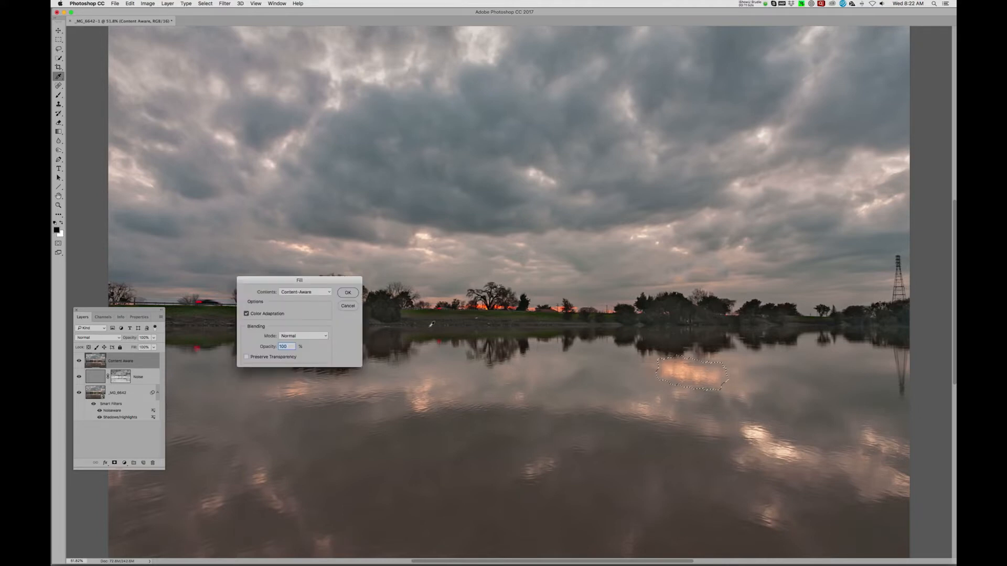
{"action": "left_click", "coordinate": [348, 294]}
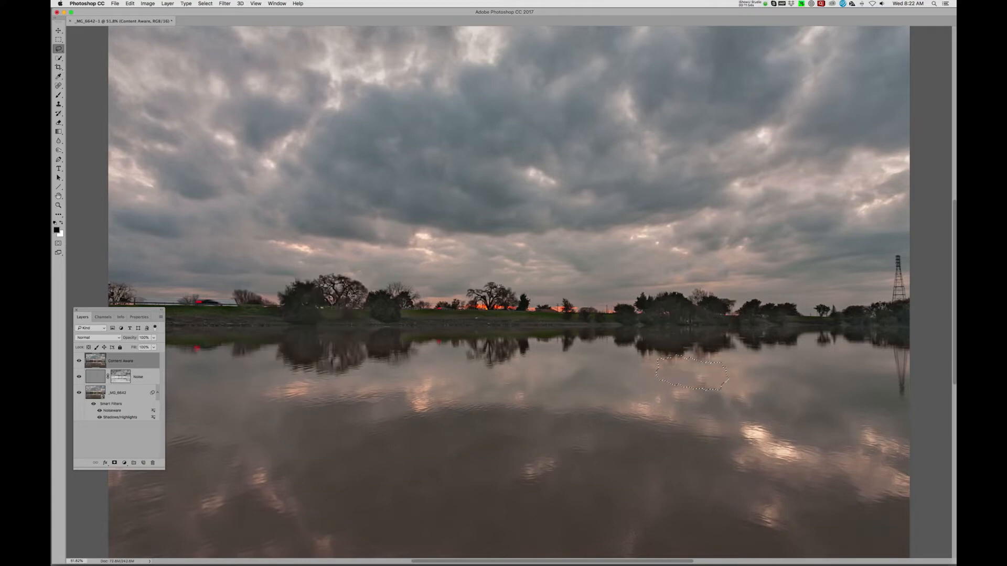
Step: Lasso the brightest reflection in the lower right of the water and remove it with the Fill command set to Content-Aware
{"action": "left_click", "coordinate": [734, 401]}
{"action": "mouse_move", "coordinate": [760, 423]}
{"action": "left_mouse_down"}
{"action": "mouse_move", "coordinate": [735, 435]}
{"action": "mouse_move", "coordinate": [749, 453]}
{"action": "mouse_move", "coordinate": [789, 469]}
{"action": "mouse_move", "coordinate": [821, 463]}
{"action": "mouse_move", "coordinate": [822, 454]}
{"action": "mouse_move", "coordinate": [759, 426]}
{"action": "left_mouse_up"}
{"action": "left_click", "coordinate": [130, 4]}
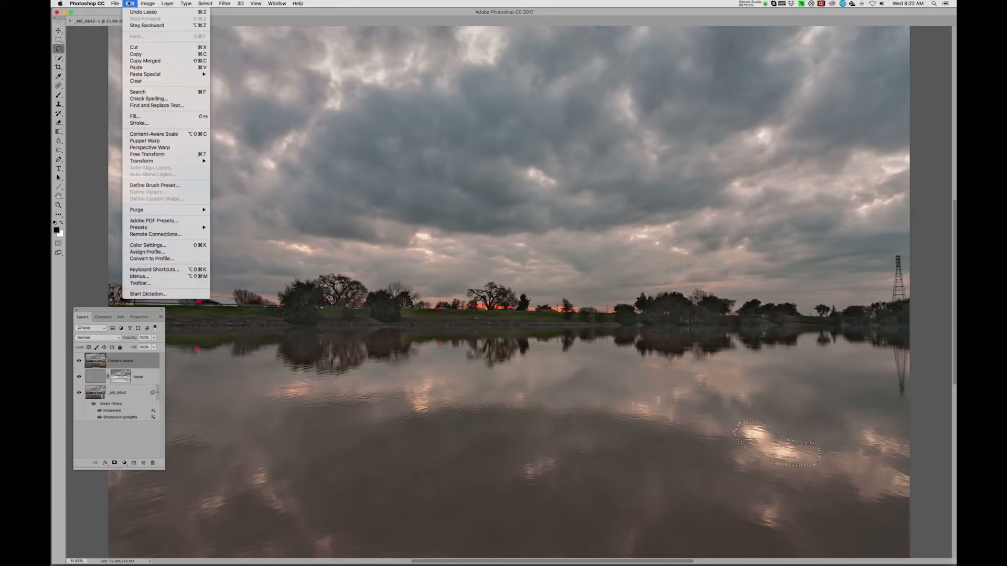
{"action": "left_click", "coordinate": [152, 118]}
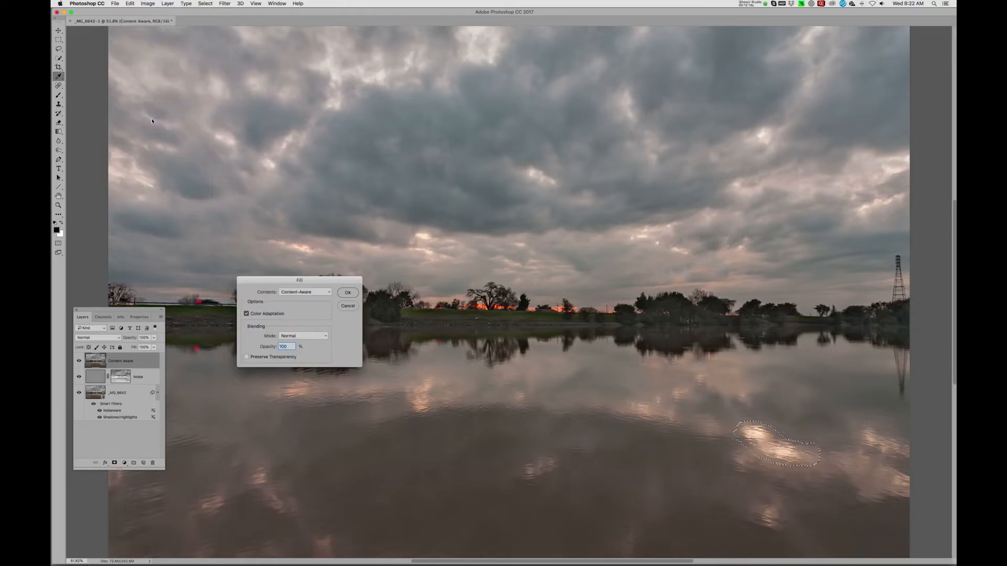
{"action": "left_click", "coordinate": [304, 292]}
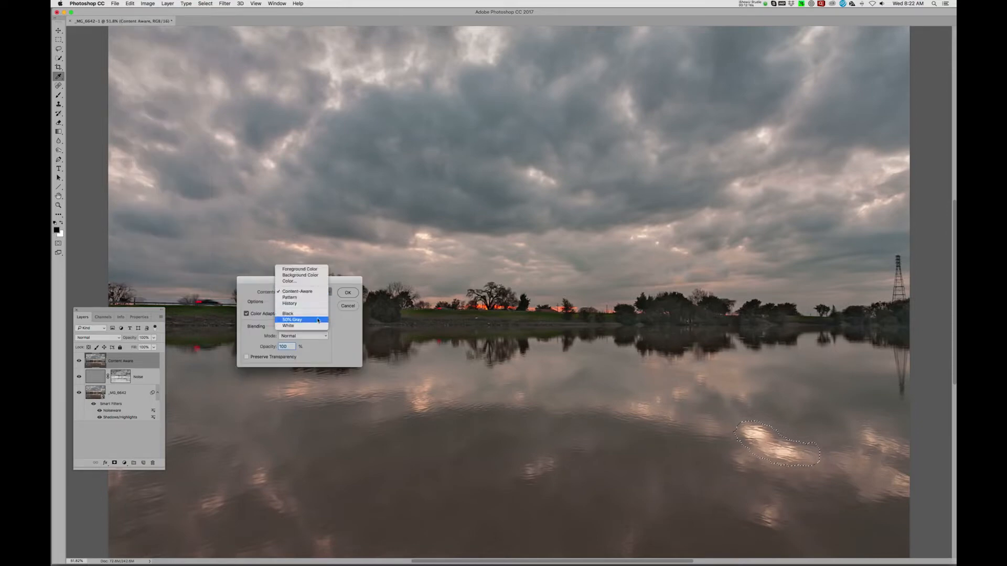
{"action": "left_click", "coordinate": [313, 292]}
{"action": "left_click", "coordinate": [348, 293]}
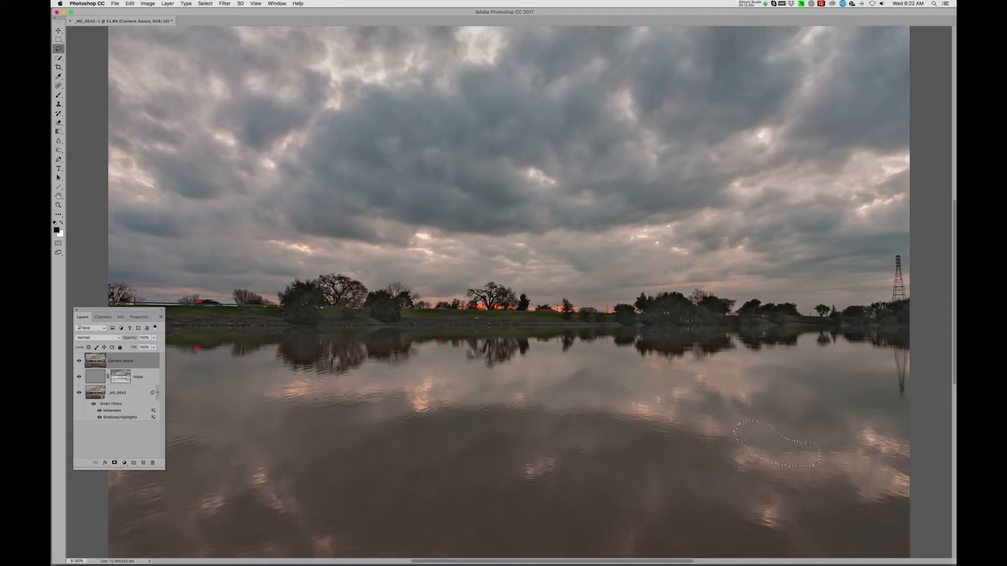
Step: Deselect the water patch and add a Threshold adjustment layer, lowering its level until only the darkest pixels stay black
{"action": "key", "text": "super+d"}
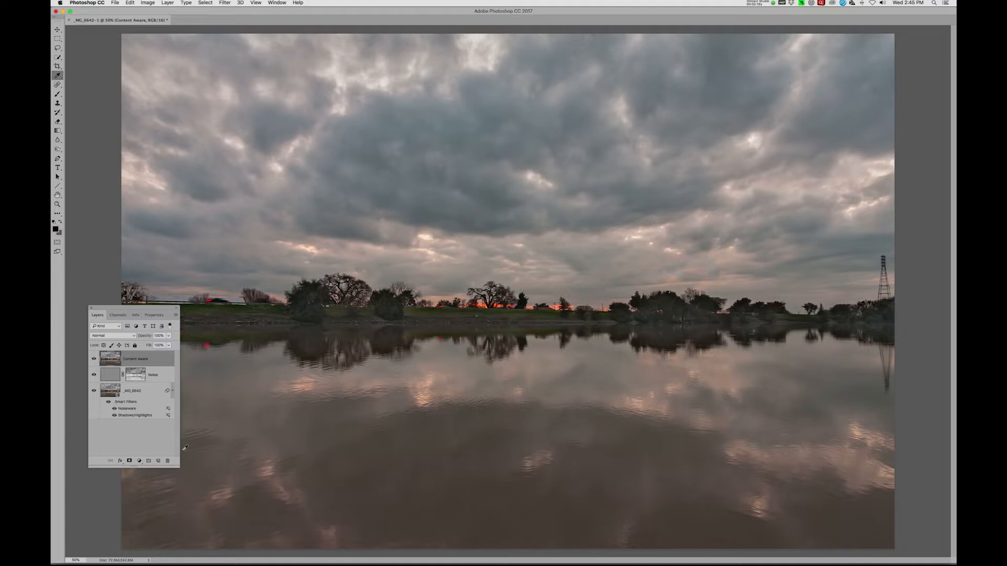
{"action": "left_click", "coordinate": [139, 460]}
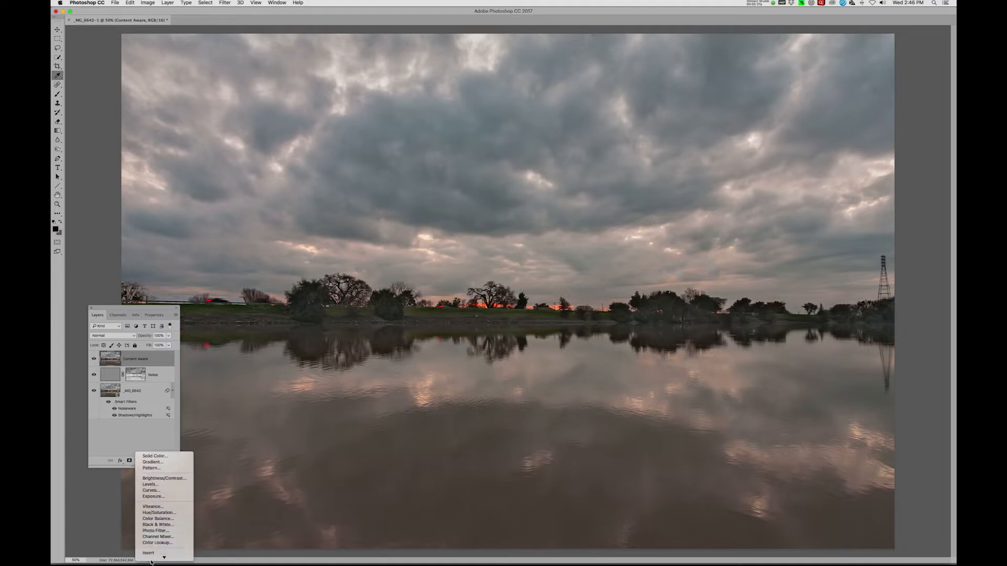
{"action": "left_click", "coordinate": [152, 545]}
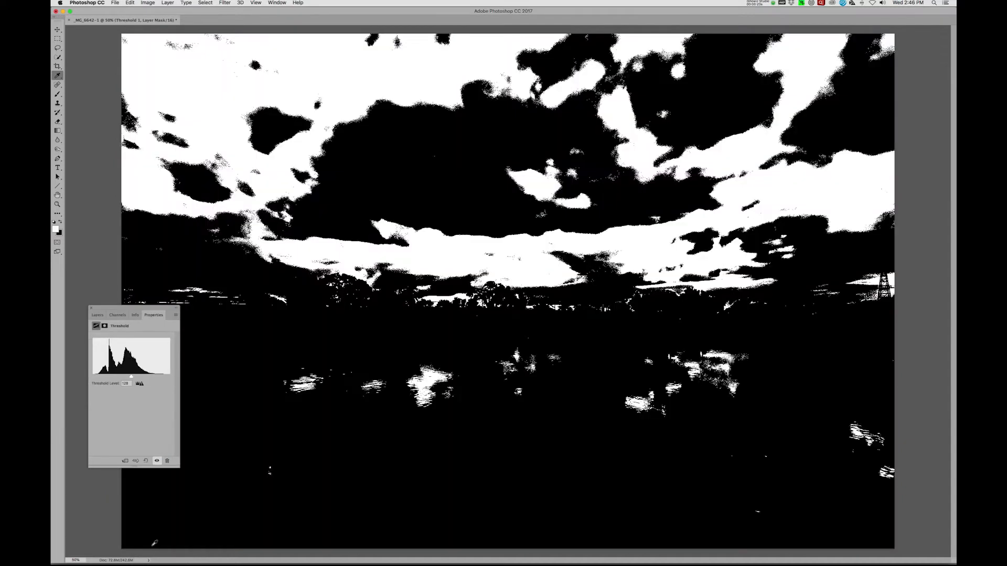
{"action": "left_click_drag", "start_coordinate": [143, 317], "coordinate": [500, 355]}
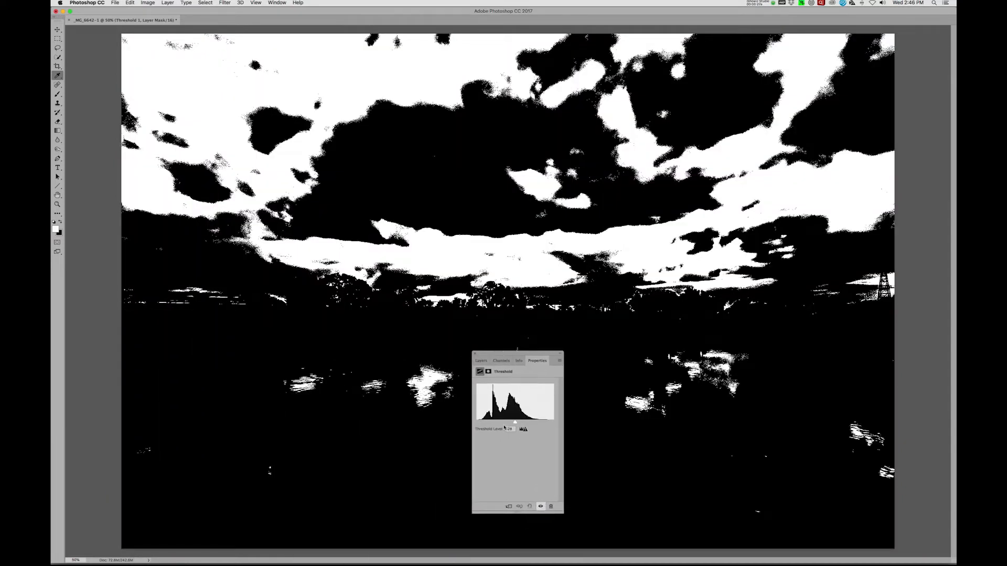
{"action": "left_click_drag", "start_coordinate": [515, 423], "coordinate": [480, 424]}
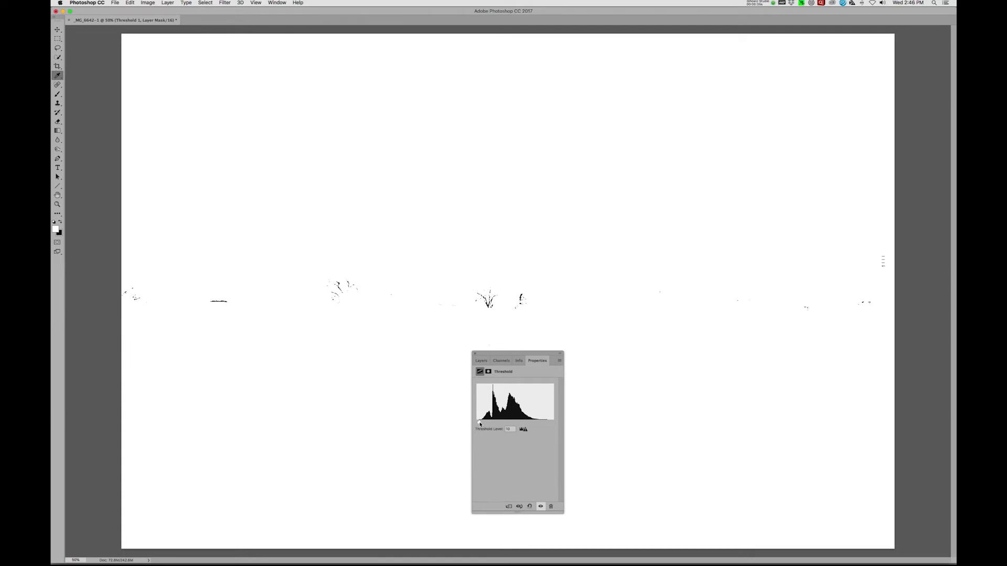
Step: Mark the black pixels at the base of the central tree's trunk with a color sampler point
{"action": "left_click_drag", "start_coordinate": [492, 355], "coordinate": [239, 366]}
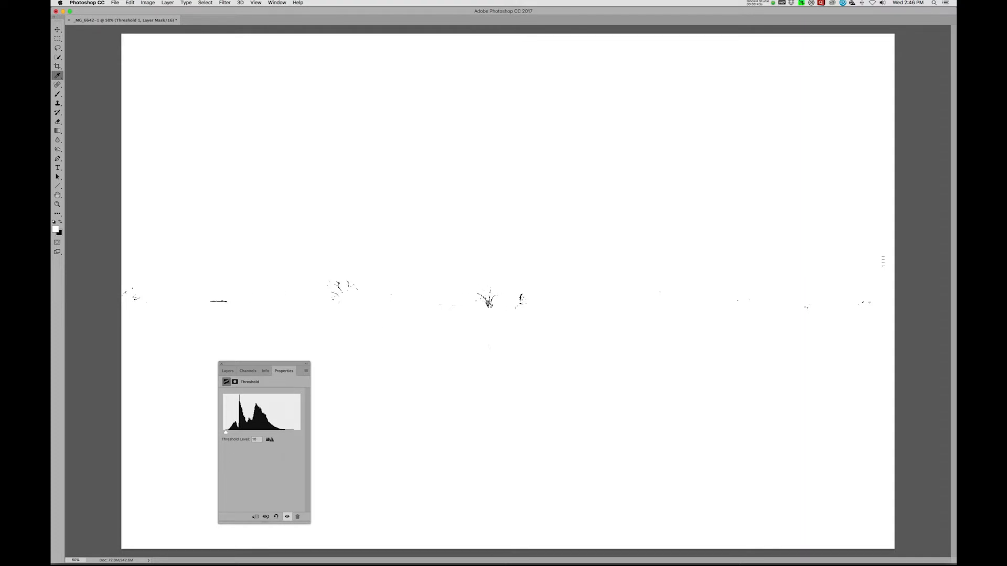
{"action": "scroll", "coordinate": [488, 302], "scroll_direction": "up", "scroll_amount": 5}
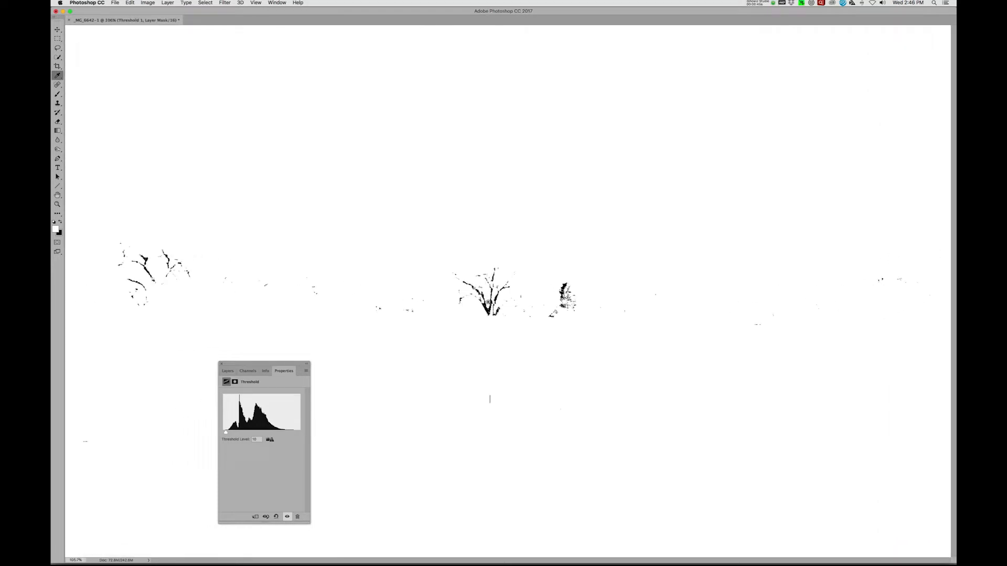
{"action": "scroll", "coordinate": [489, 302], "scroll_direction": "up", "scroll_amount": 4}
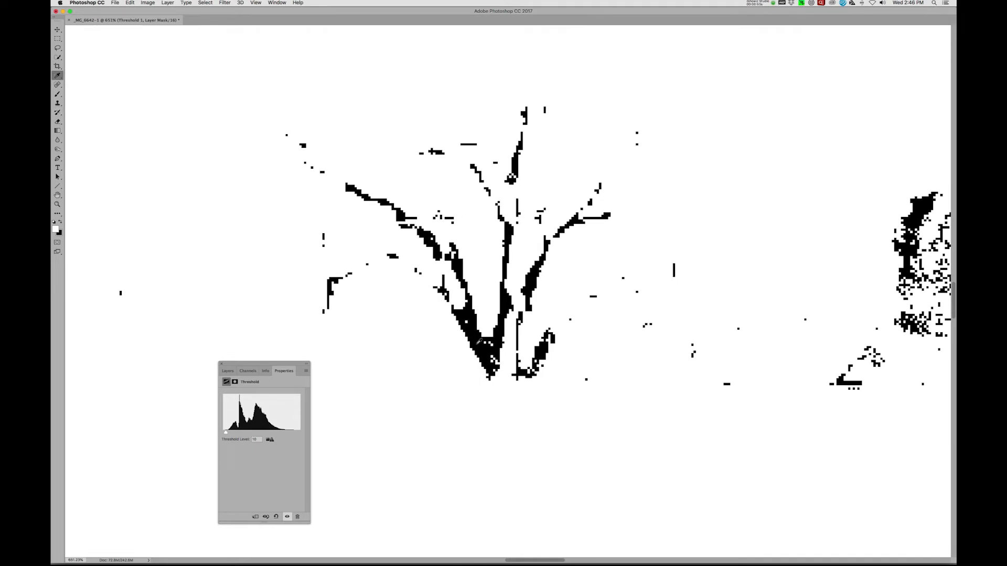
{"action": "key", "text": "F8"}
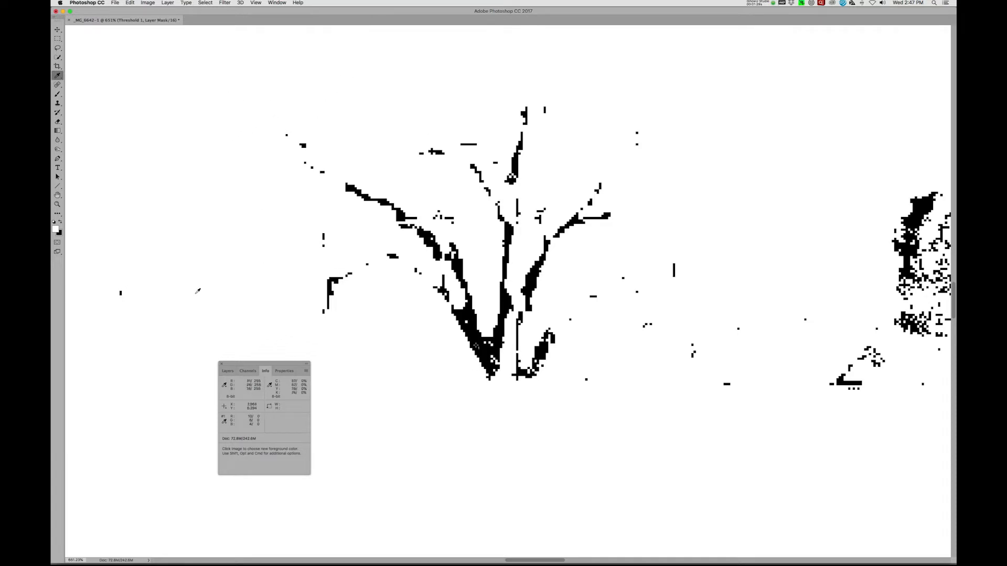
Step: Delete the Threshold adjustment layer
{"action": "left_click", "coordinate": [227, 371]}
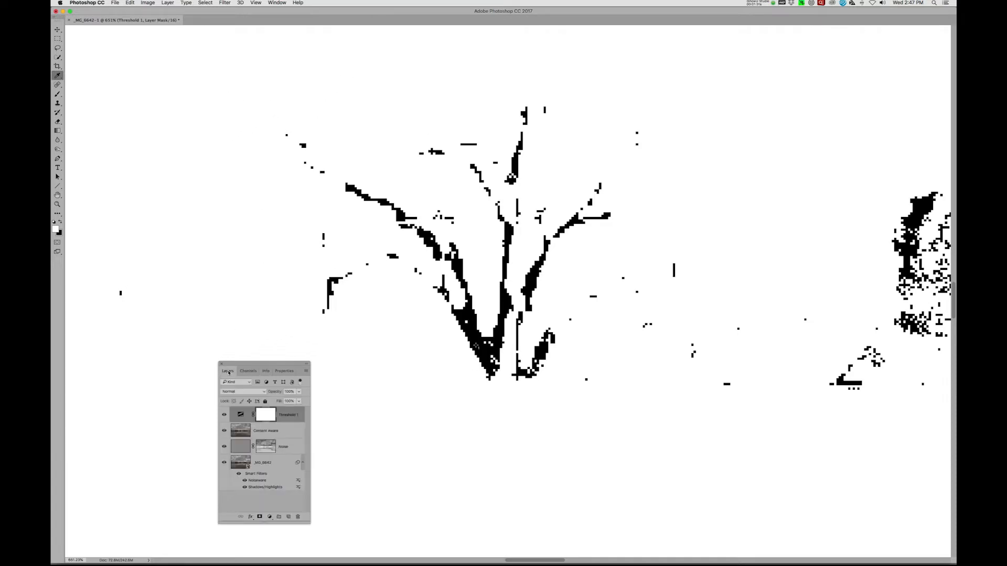
{"action": "right_click", "coordinate": [303, 413]}
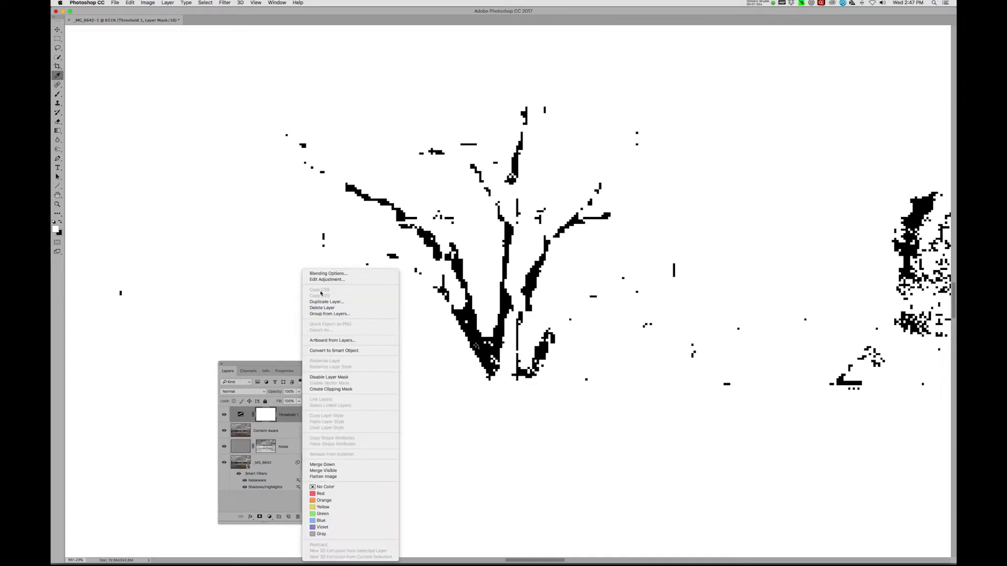
{"action": "left_click", "coordinate": [323, 308]}
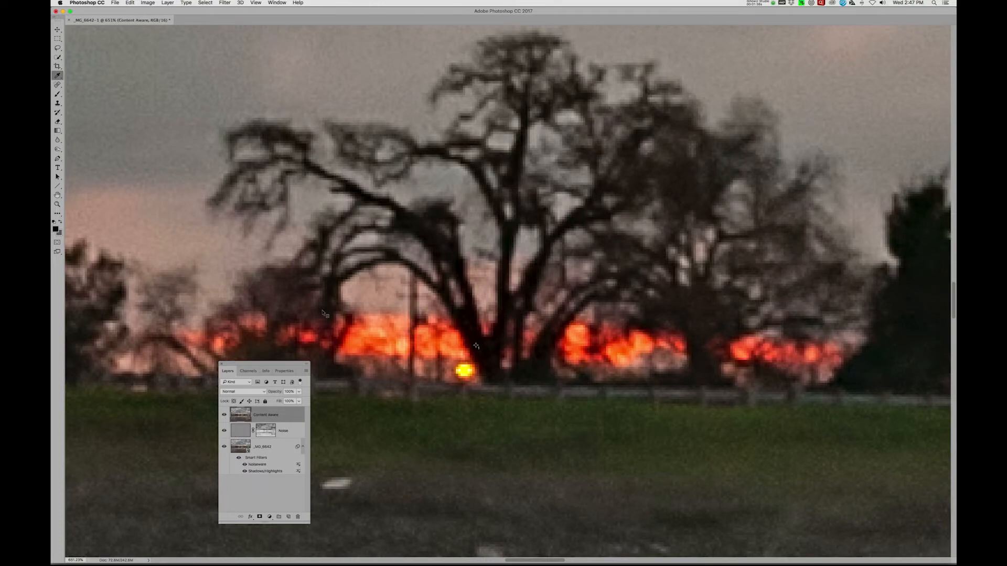
Step: Add a Curves adjustment layer named GL above the Content Aware layer with the Luminosity blend mode
{"action": "left_click", "coordinate": [270, 517]}
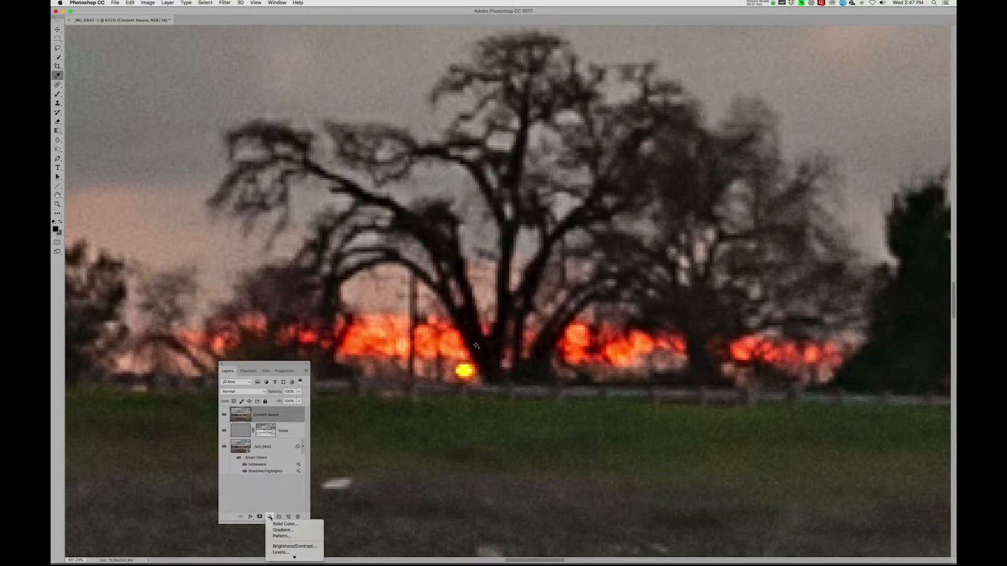
{"action": "mouse_move", "coordinate": [284, 556]}
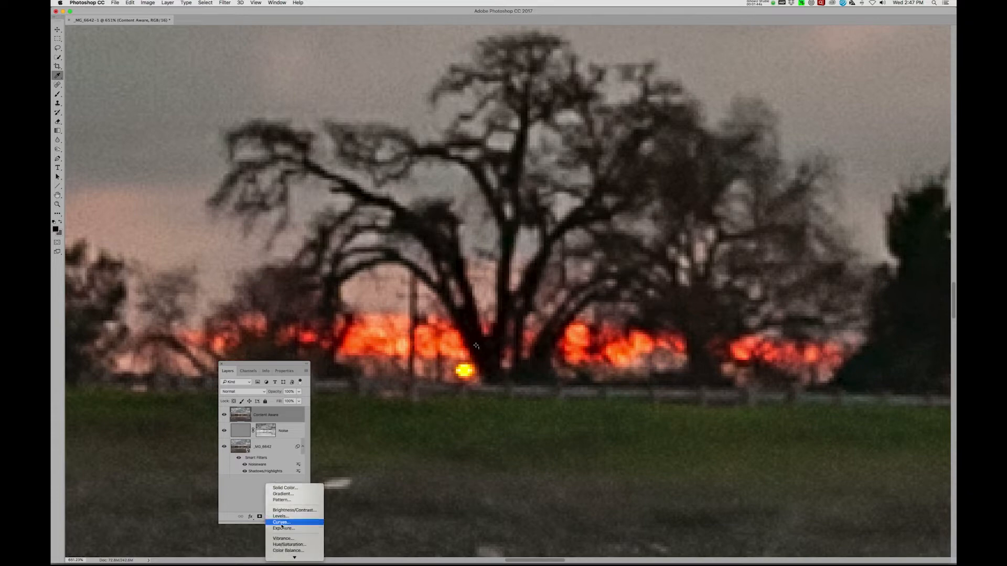
{"action": "left_click", "coordinate": [282, 523], "text": "alt"}
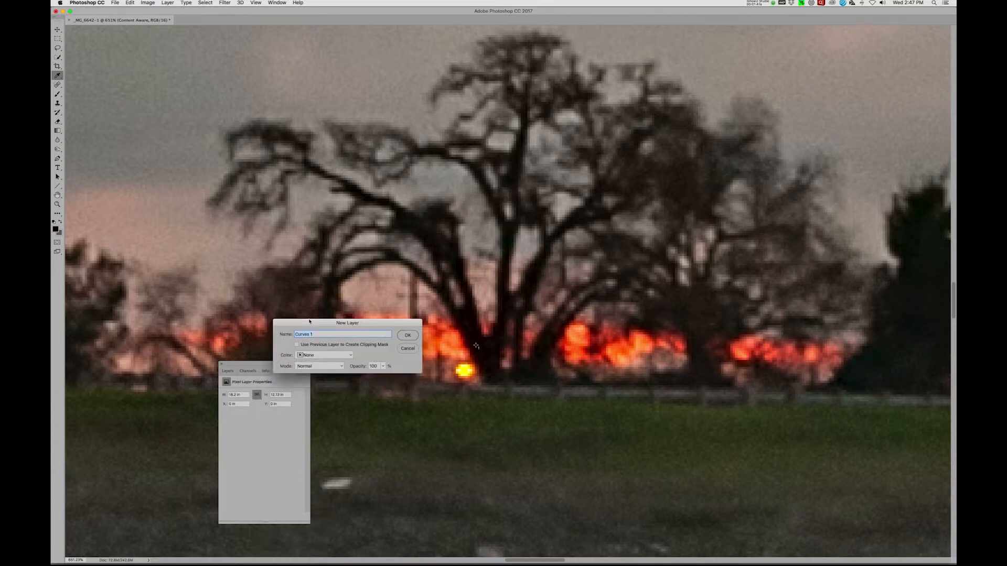
{"action": "type", "text": "G"}
{"action": "left_click", "coordinate": [323, 366]}
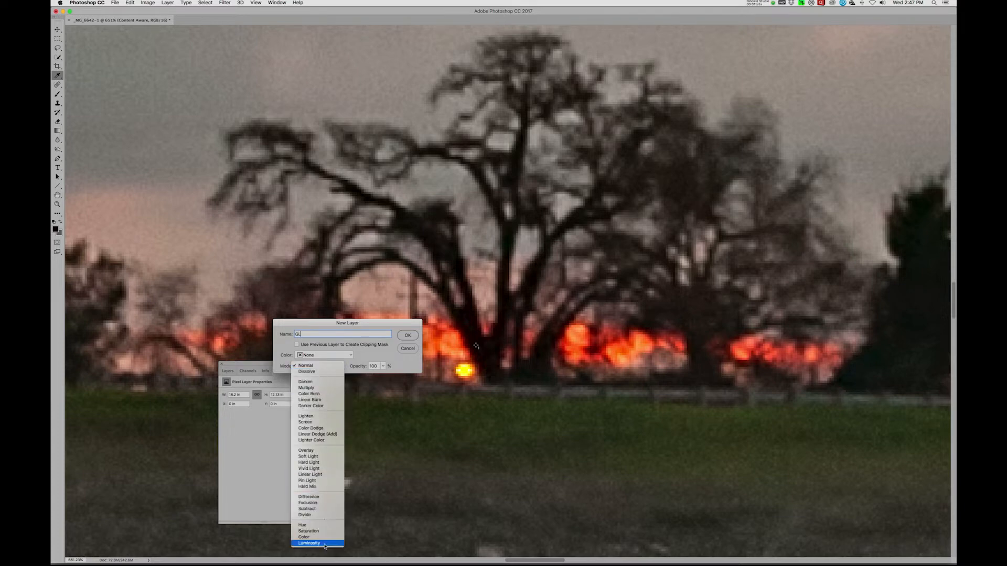
{"action": "left_click", "coordinate": [324, 544]}
{"action": "left_click", "coordinate": [408, 336]}
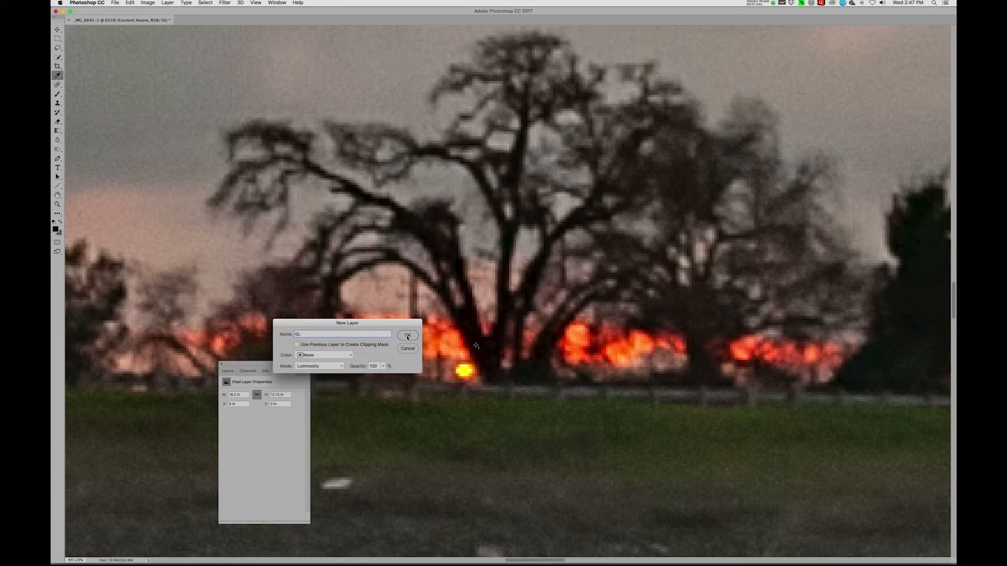
Step: Keep the shadow target color at 000000 and set the GL curve's black point at the sampler mark on the trunk
{"action": "left_click", "coordinate": [226, 413]}
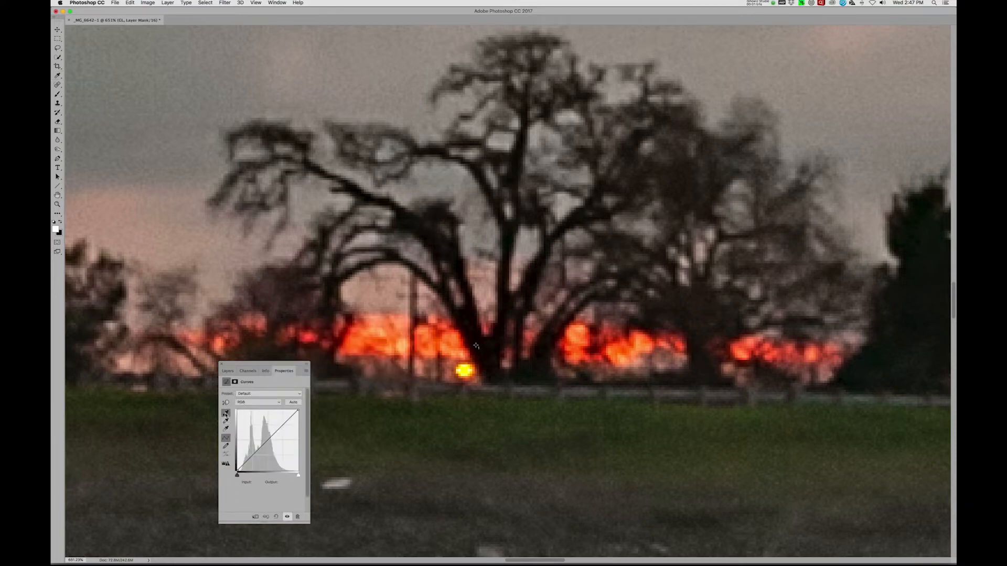
{"action": "double_click", "coordinate": [226, 414]}
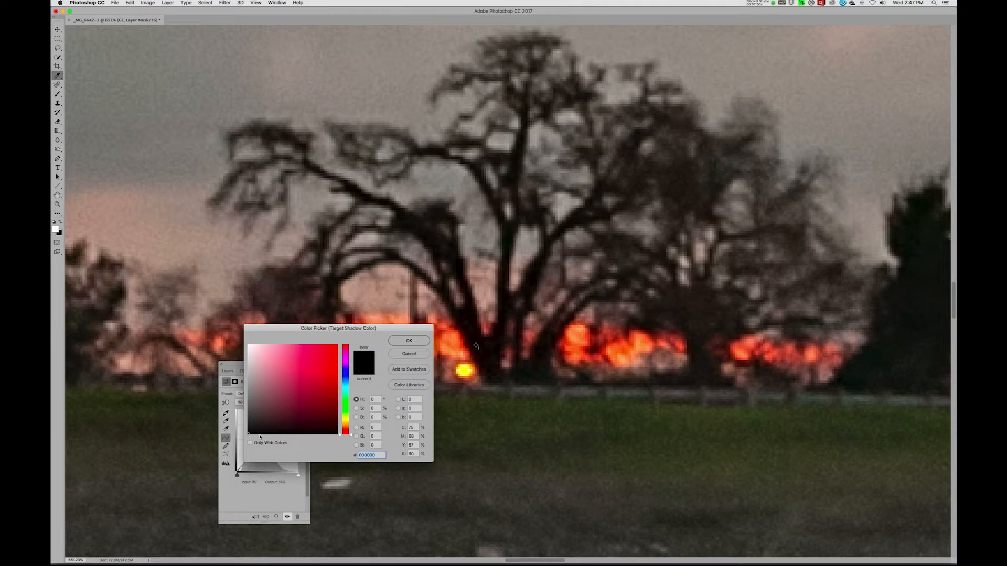
{"action": "left_click", "coordinate": [407, 341]}
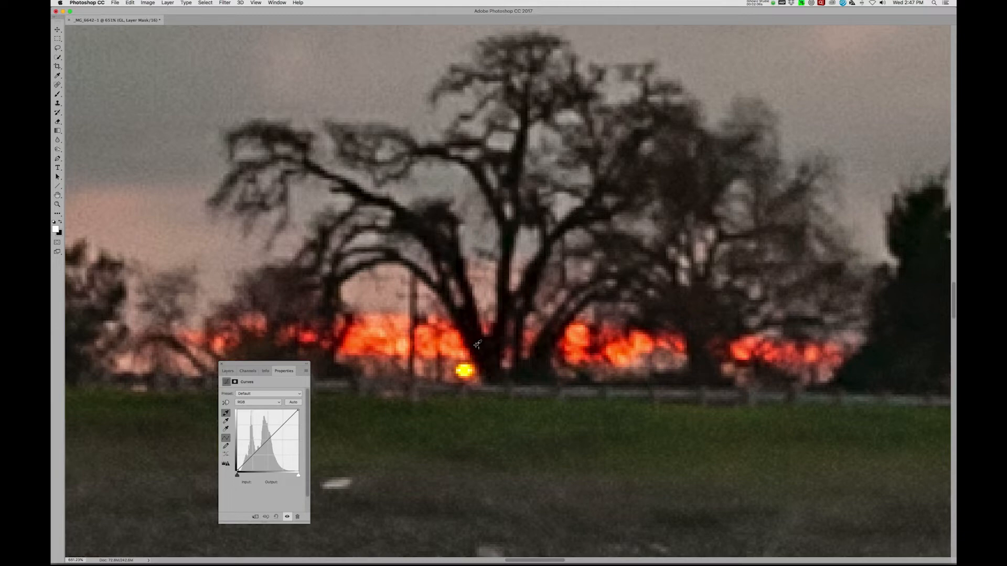
{"action": "left_click", "coordinate": [477, 344]}
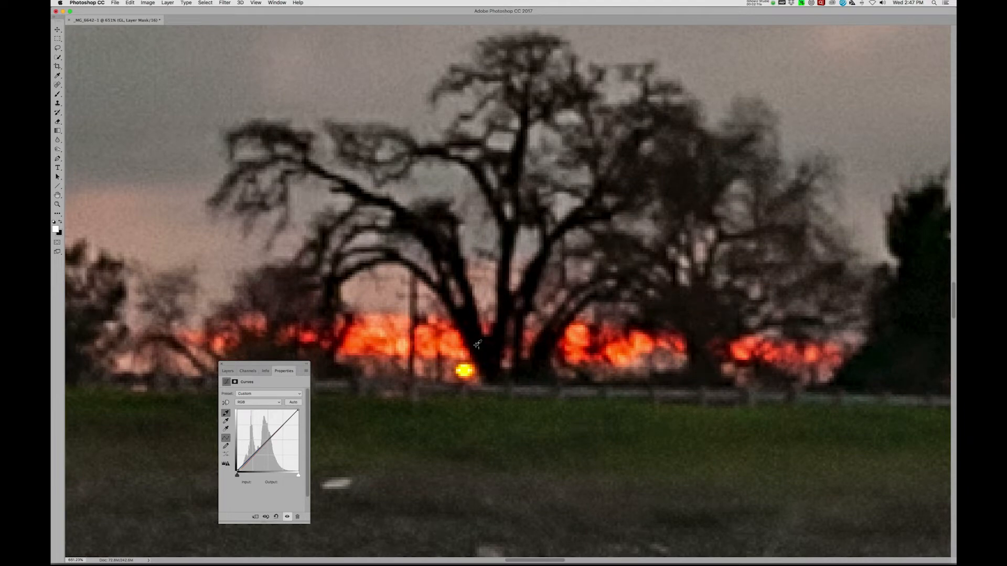
Step: Shape the GL layer's RGB curve into a gentle contrast curve by adjusting tones on the image, and compare with and without it
{"action": "key", "text": "super+0"}
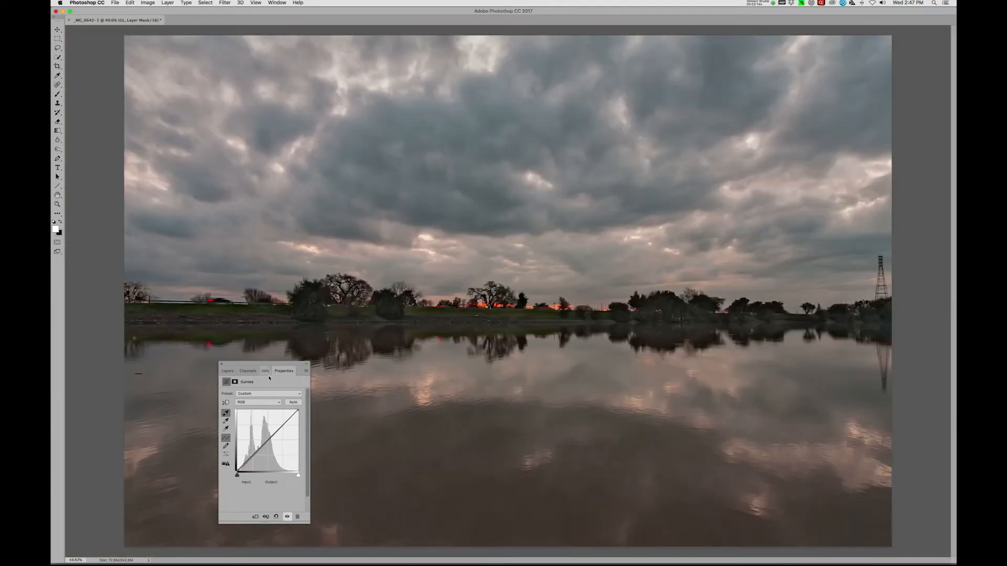
{"action": "left_click", "coordinate": [226, 403]}
{"action": "left_click_drag", "start_coordinate": [623, 105], "coordinate": [643, 116]}
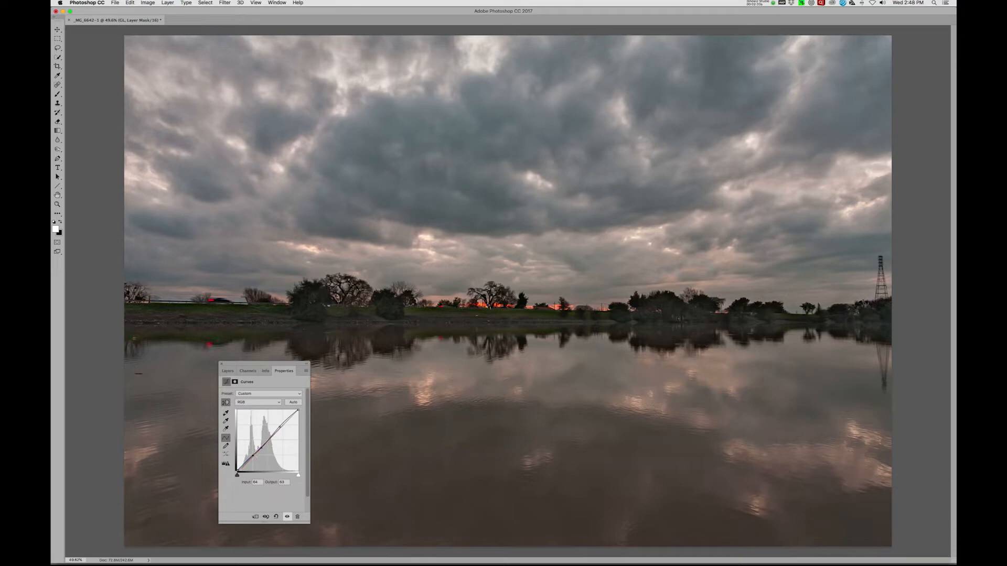
{"action": "left_click", "coordinate": [287, 517]}
{"action": "left_click", "coordinate": [287, 517]}
{"action": "left_click", "coordinate": [287, 517]}
{"action": "left_click", "coordinate": [286, 517]}
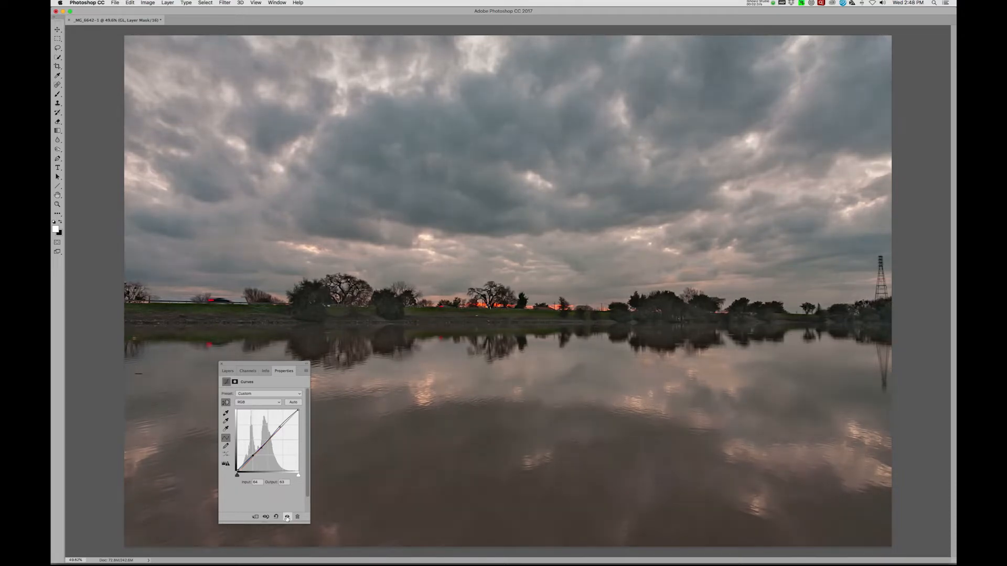
{"action": "left_click", "coordinate": [287, 517]}
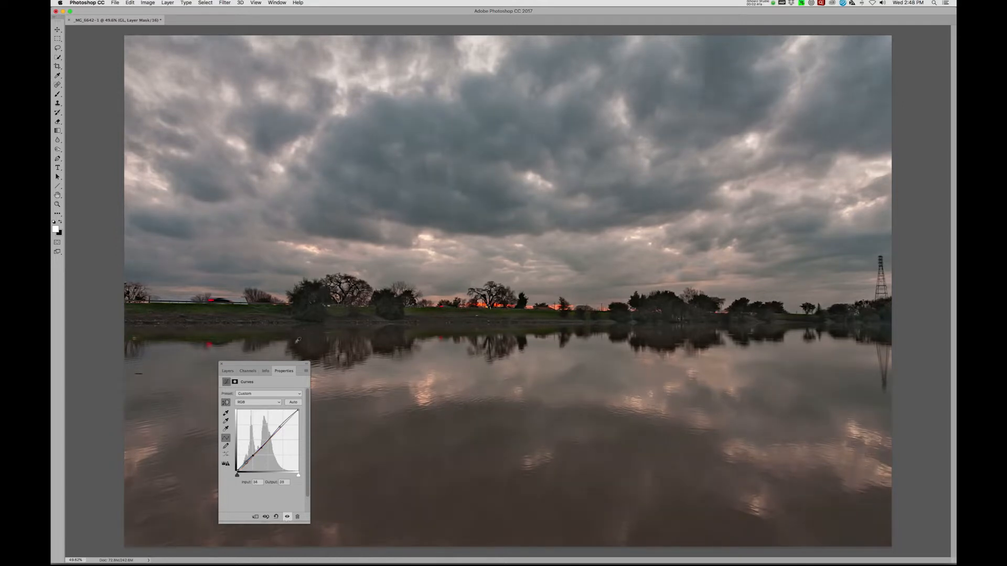
Step: Delete the layer mask from the GL curves layer
{"action": "left_click", "coordinate": [228, 370]}
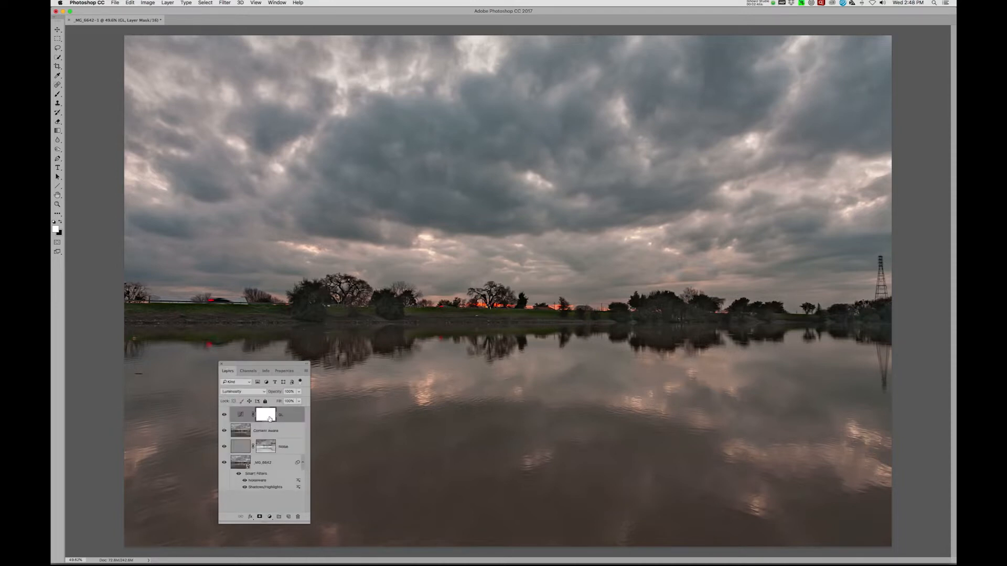
{"action": "right_click", "coordinate": [270, 418]}
{"action": "left_click", "coordinate": [285, 429]}
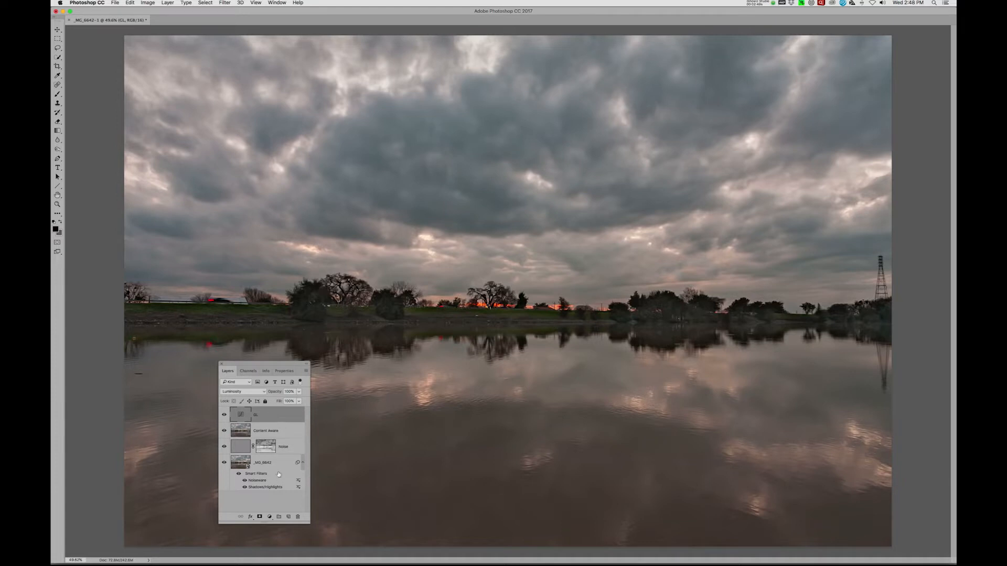
Step: Add another Curves adjustment layer above GL, named GC, with the Color blend mode
{"action": "left_click", "coordinate": [270, 517]}
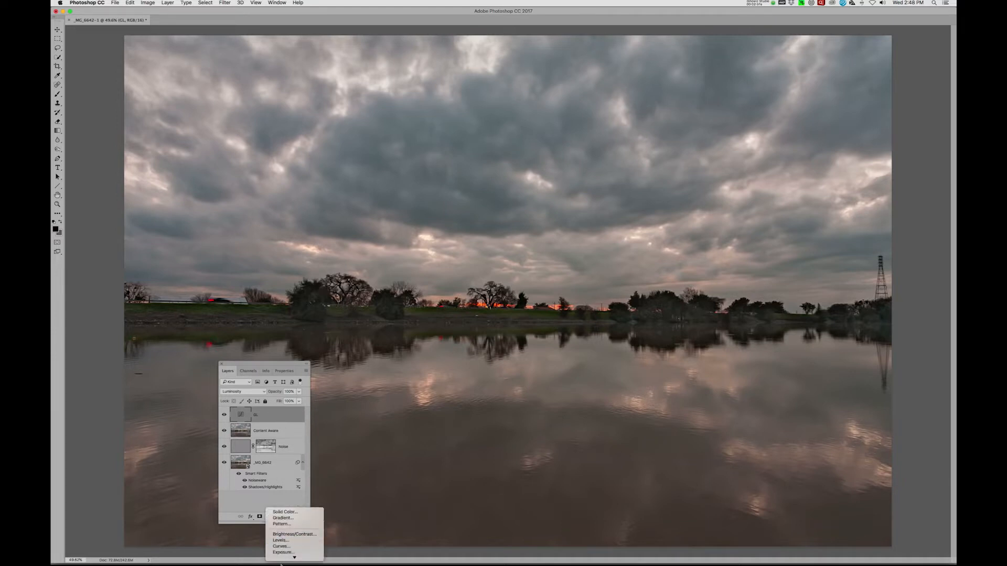
{"action": "left_click", "coordinate": [281, 517], "text": "alt"}
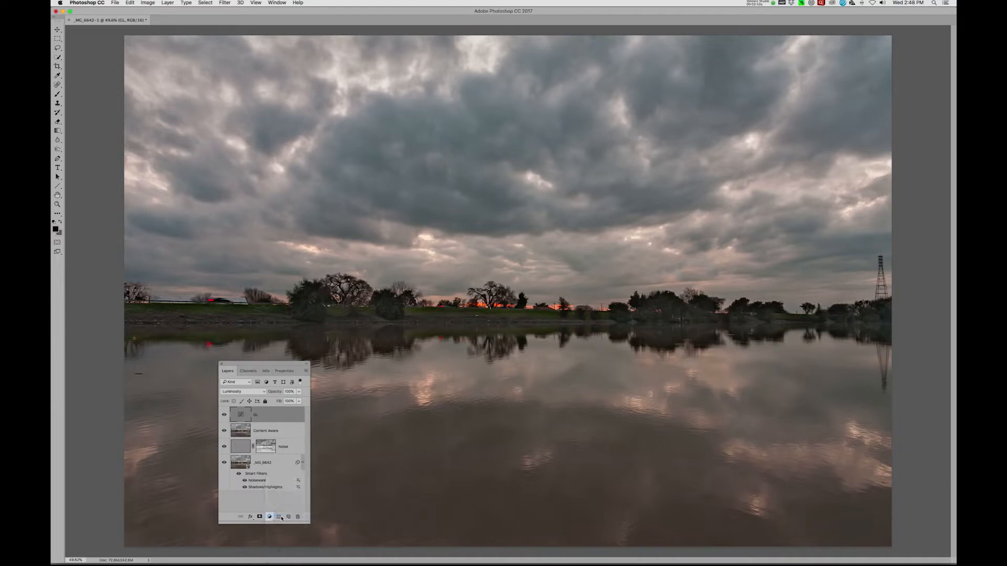
{"action": "type", "text": "G"}
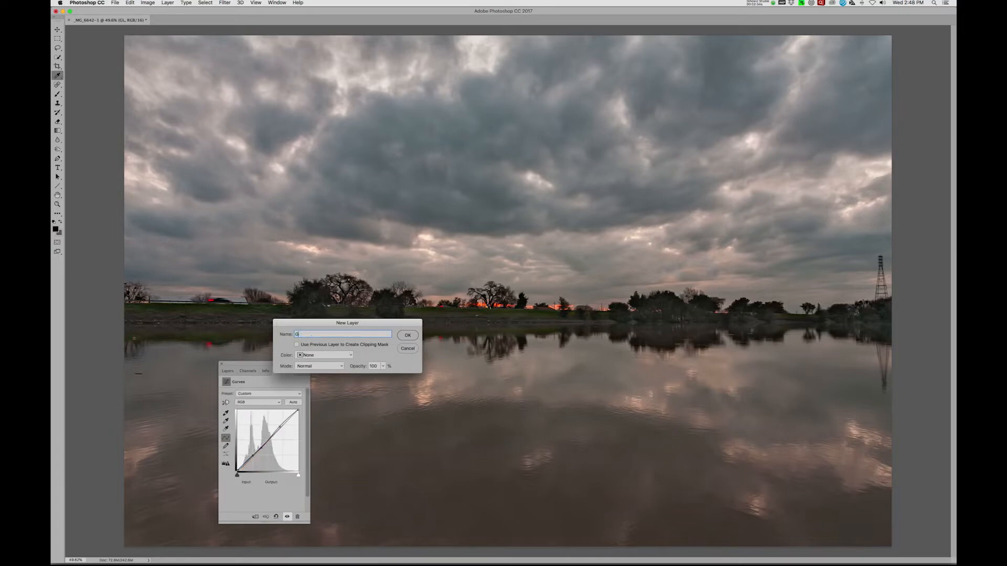
{"action": "type", "text": "C"}
{"action": "left_click", "coordinate": [341, 366]}
{"action": "left_click", "coordinate": [335, 538]}
{"action": "left_click", "coordinate": [402, 334]}
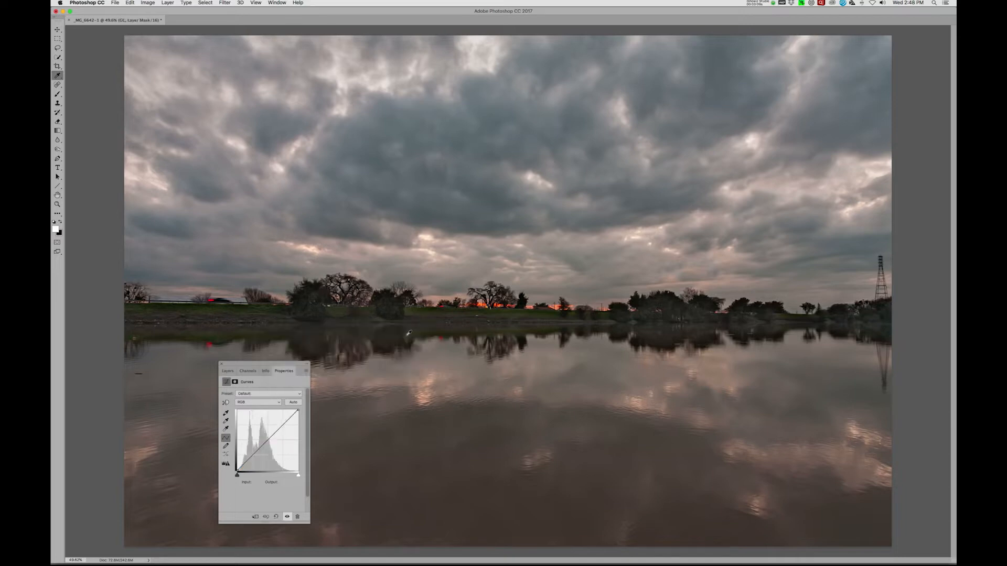
Step: Keep the midtone target at 808080, neutralize the color cast by sampling the dark blue-gray cloud, and compare with and without it
{"action": "double_click", "coordinate": [227, 421]}
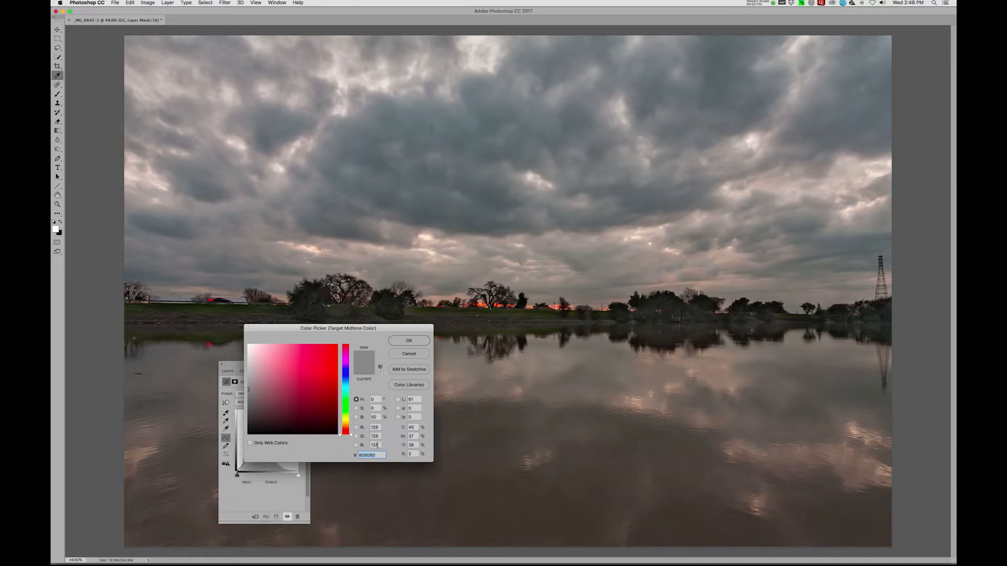
{"action": "left_click", "coordinate": [408, 341]}
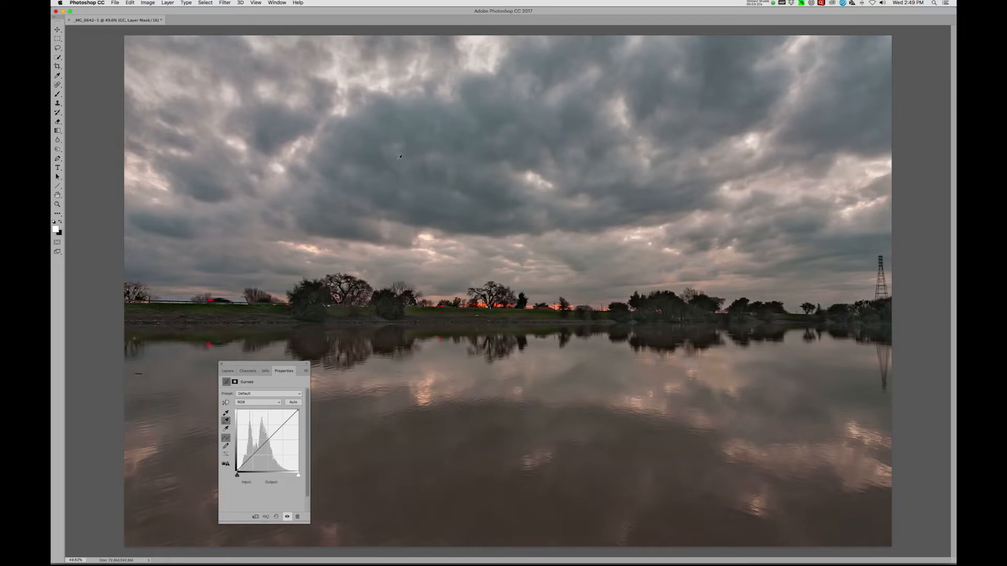
{"action": "left_click", "coordinate": [381, 154]}
{"action": "left_click", "coordinate": [288, 517]}
{"action": "left_click", "coordinate": [287, 517]}
{"action": "left_click", "coordinate": [287, 517]}
Step: Delete the layer mask from the GC curves layer
{"action": "left_click", "coordinate": [227, 373]}
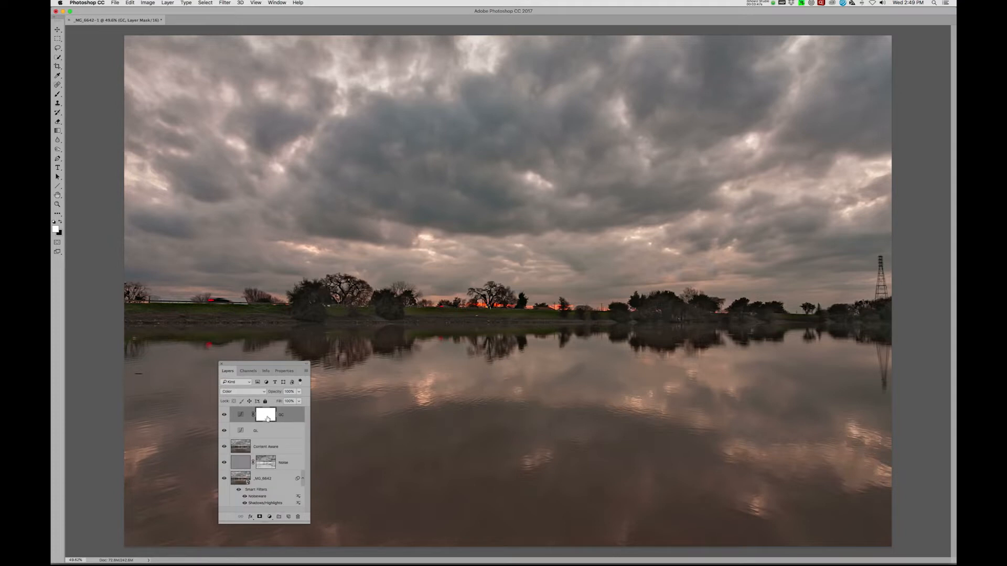
{"action": "right_click", "coordinate": [267, 418]}
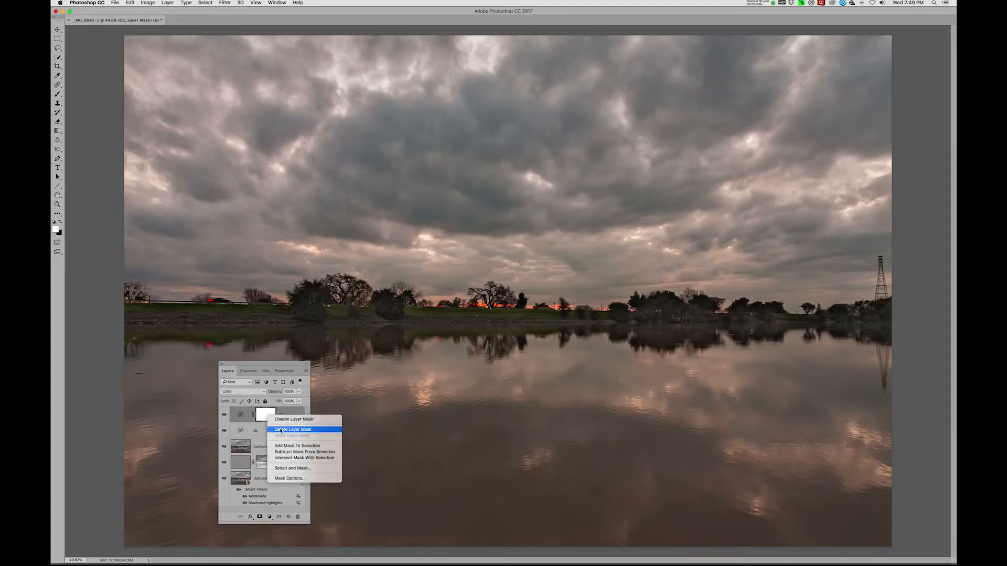
{"action": "left_click", "coordinate": [280, 430]}
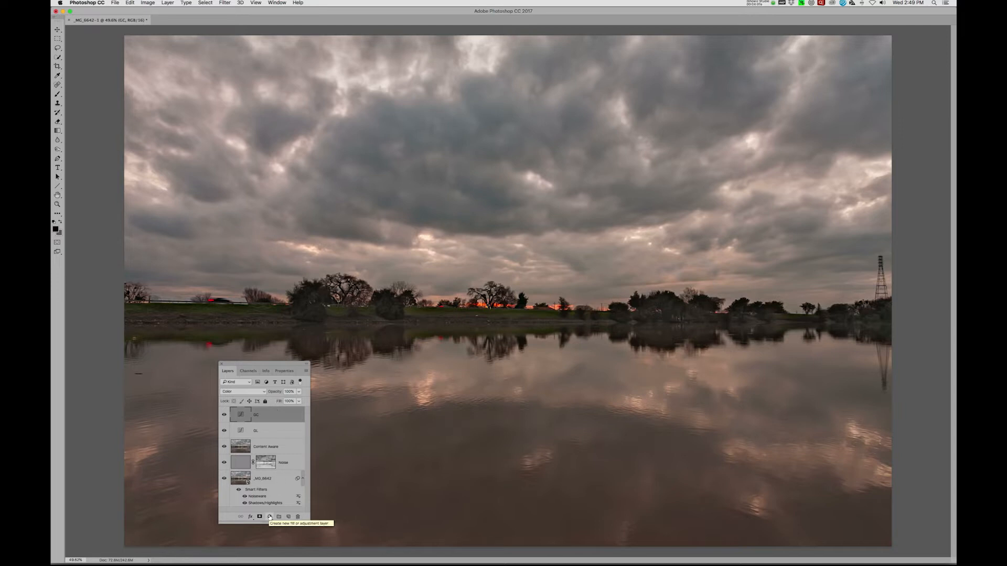
Step: Add a Hue/Saturation adjustment layer above GC with the Color blend mode
{"action": "left_click", "coordinate": [269, 518]}
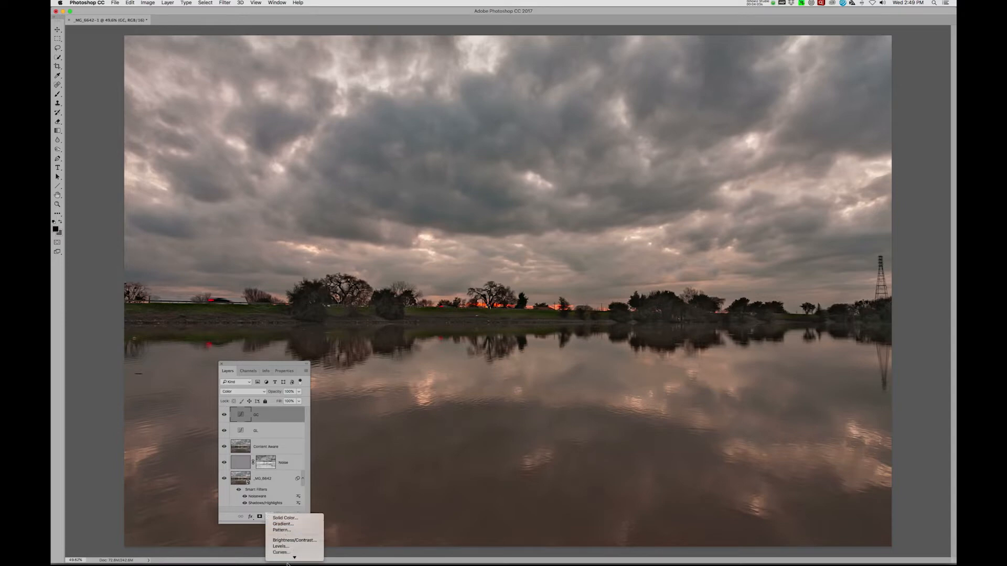
{"action": "left_click", "coordinate": [288, 539], "text": "alt"}
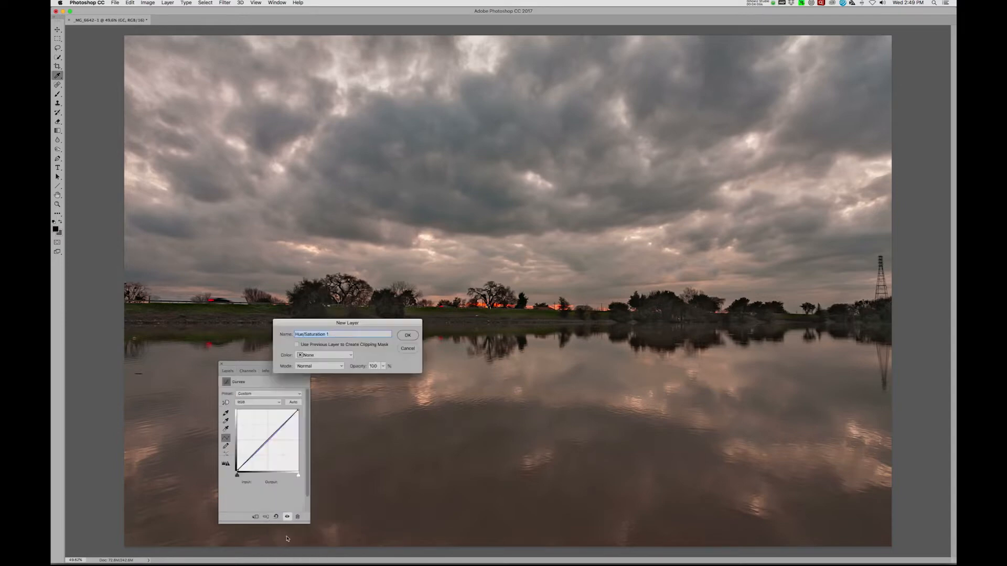
{"action": "left_click", "coordinate": [314, 366]}
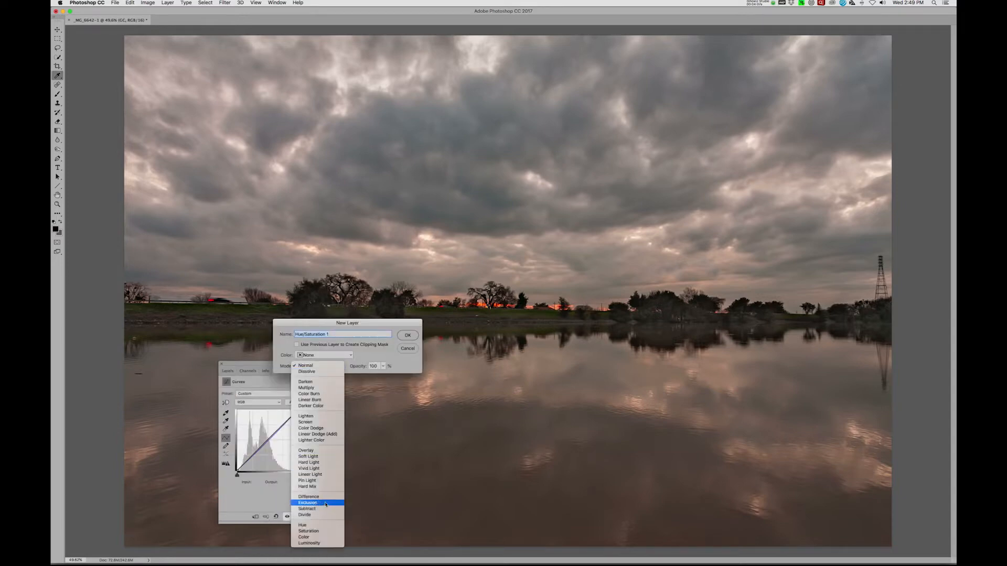
{"action": "left_click", "coordinate": [325, 537]}
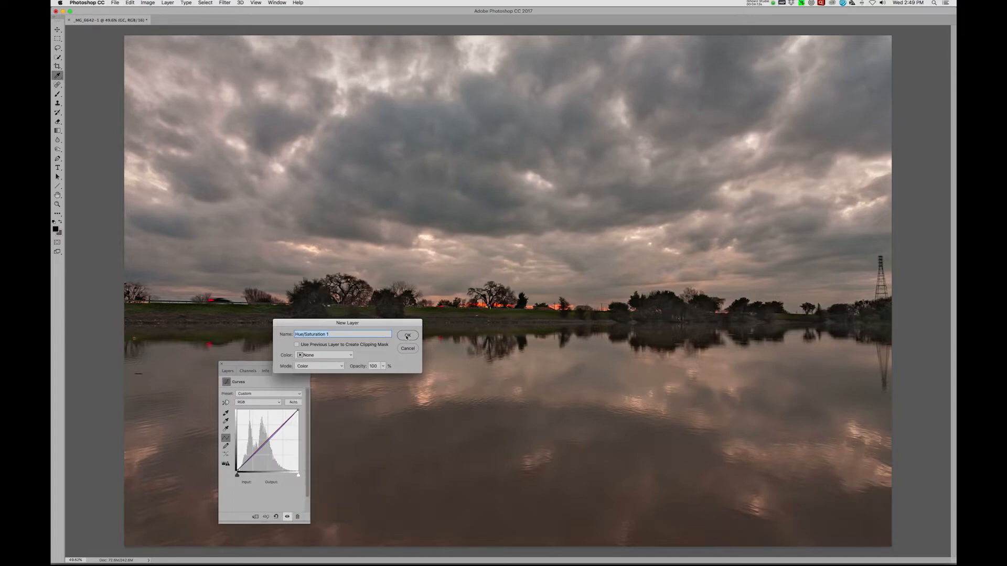
{"action": "left_click", "coordinate": [407, 336]}
Step: Adjust the saturation of the pinkish water reflection directly on the image and compare with and without the adjustment
{"action": "left_click", "coordinate": [226, 402]}
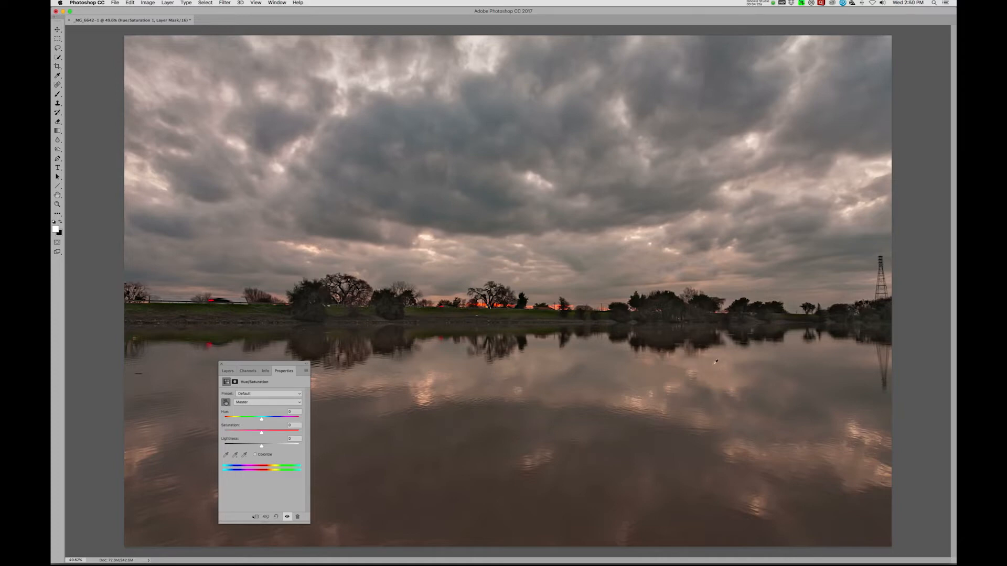
{"action": "left_click", "coordinate": [647, 362]}
{"action": "left_click_drag", "start_coordinate": [647, 363], "coordinate": [657, 362]}
{"action": "left_click", "coordinate": [288, 518]}
Step: Examine the image in the full-screen modes and return to the standard screen mode
{"action": "key", "text": "f"}
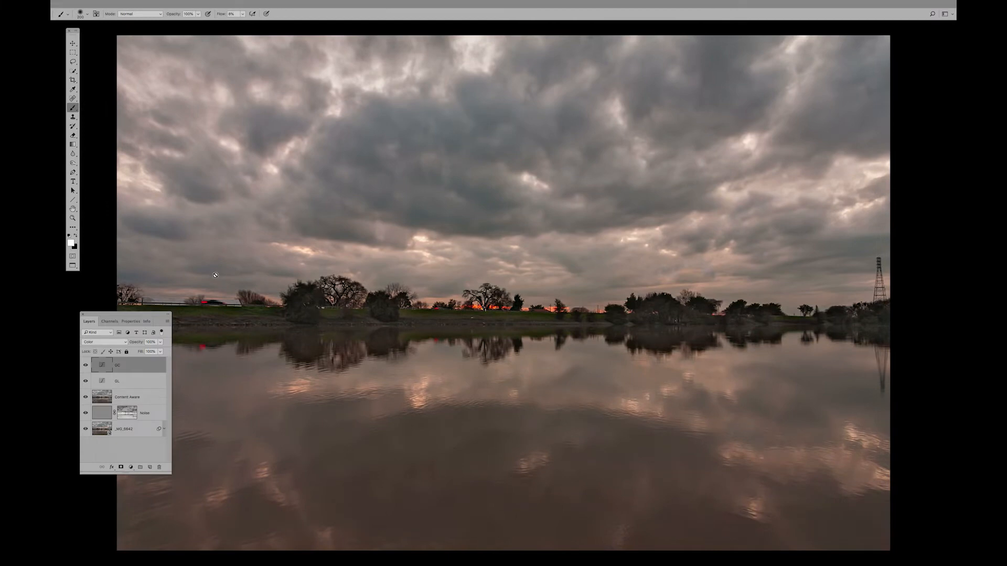
{"action": "key", "text": "f"}
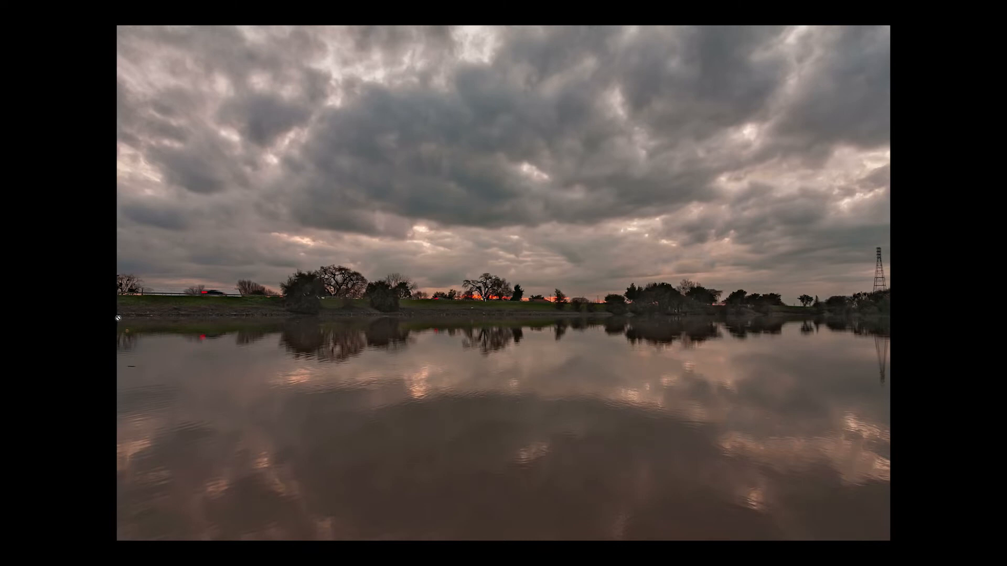
{"action": "key", "text": "f"}
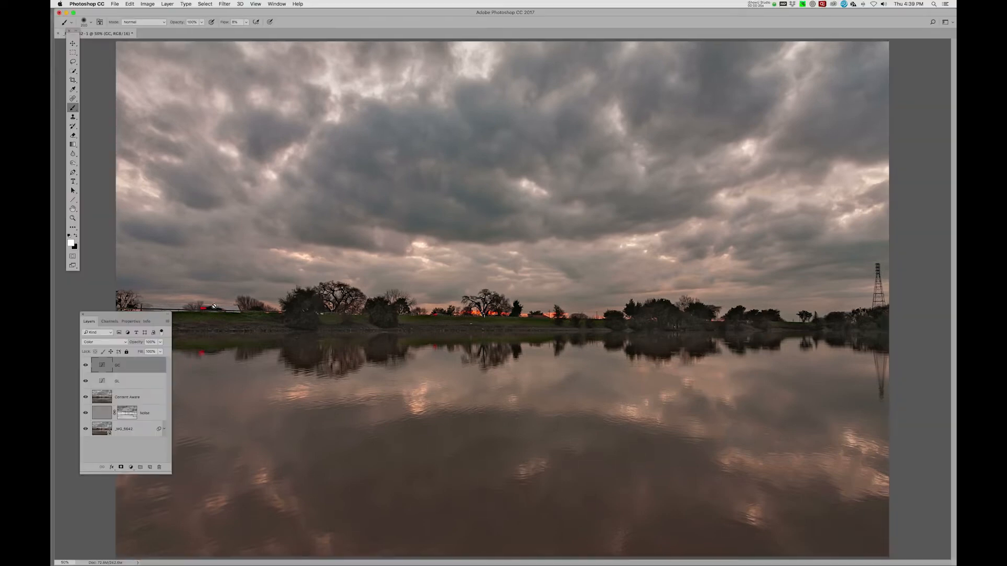
Step: On the Content Aware layer, select the dark trees, shoreline and water with Color Range at fuzziness 20 and a Quick Mask preview
{"action": "left_click_drag", "start_coordinate": [145, 313], "coordinate": [217, 376]}
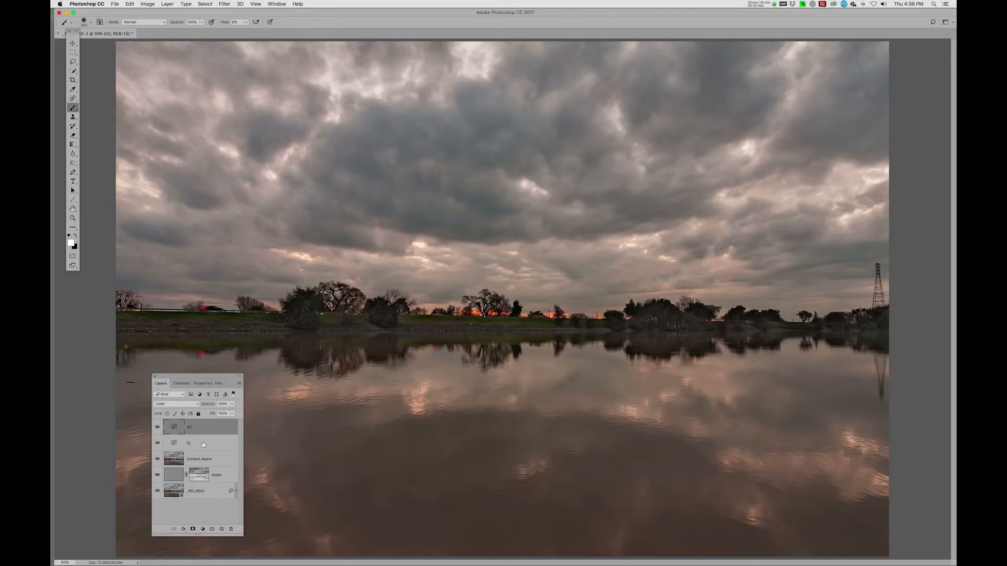
{"action": "left_click", "coordinate": [175, 459]}
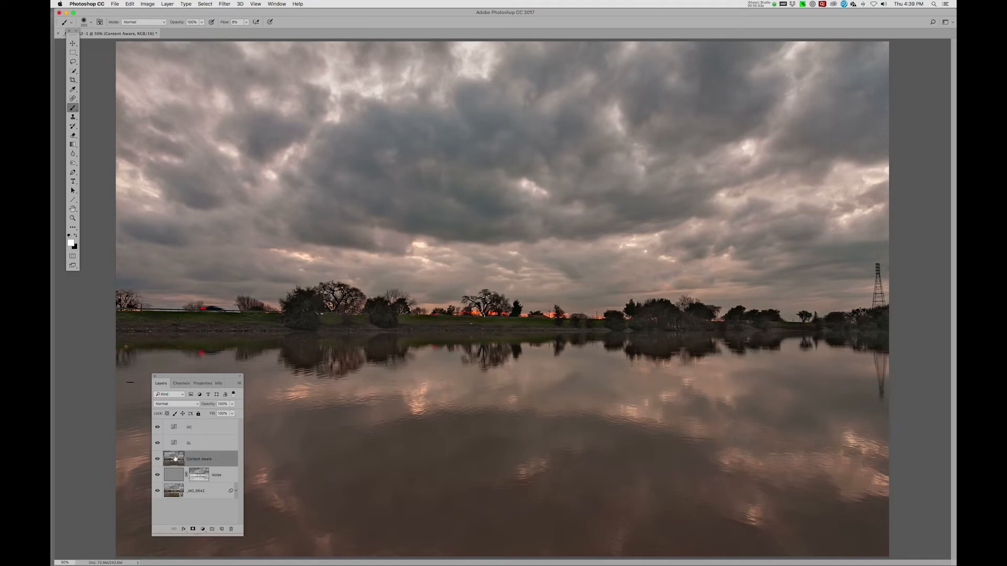
{"action": "left_click", "coordinate": [213, 6]}
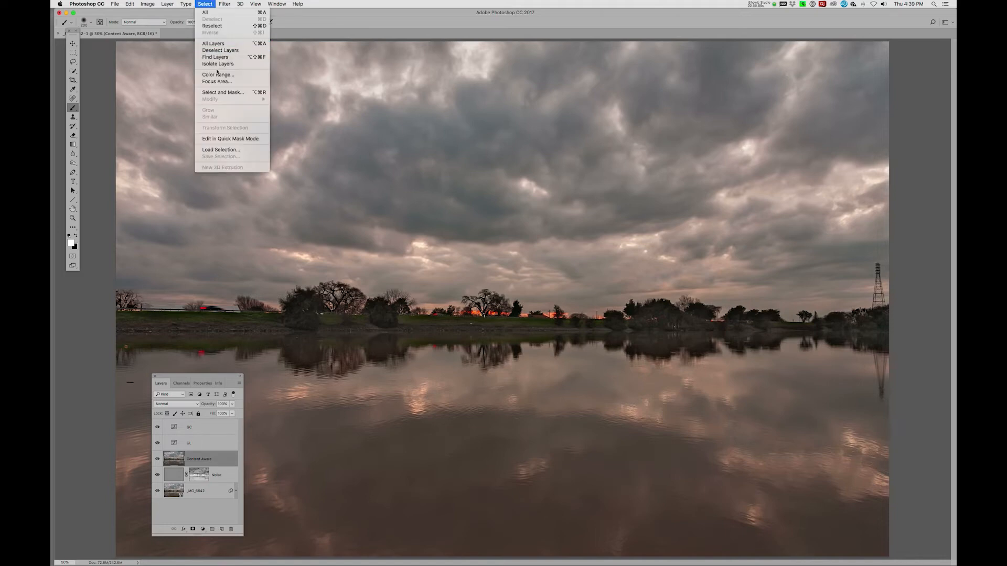
{"action": "left_click", "coordinate": [217, 75]}
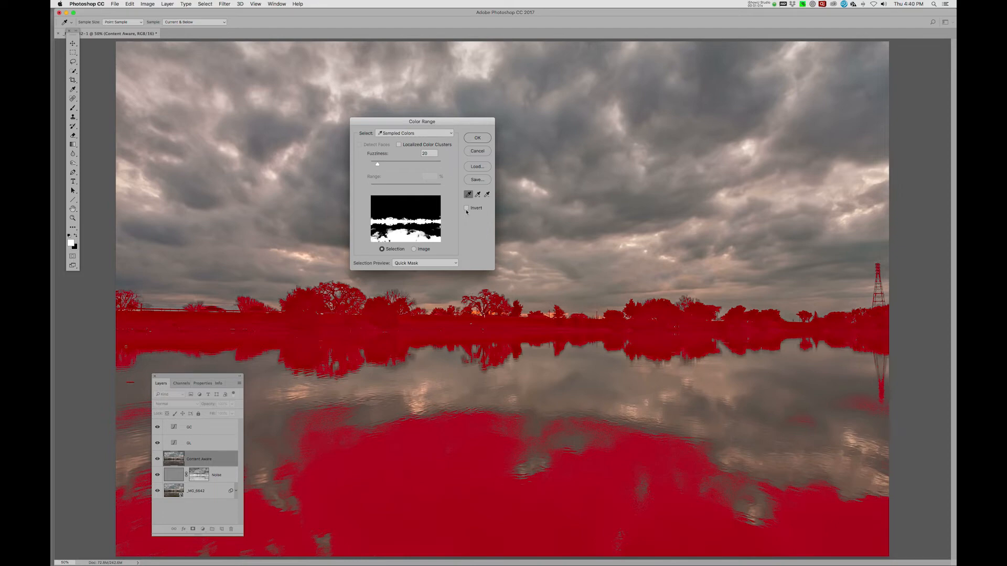
{"action": "left_click", "coordinate": [415, 265]}
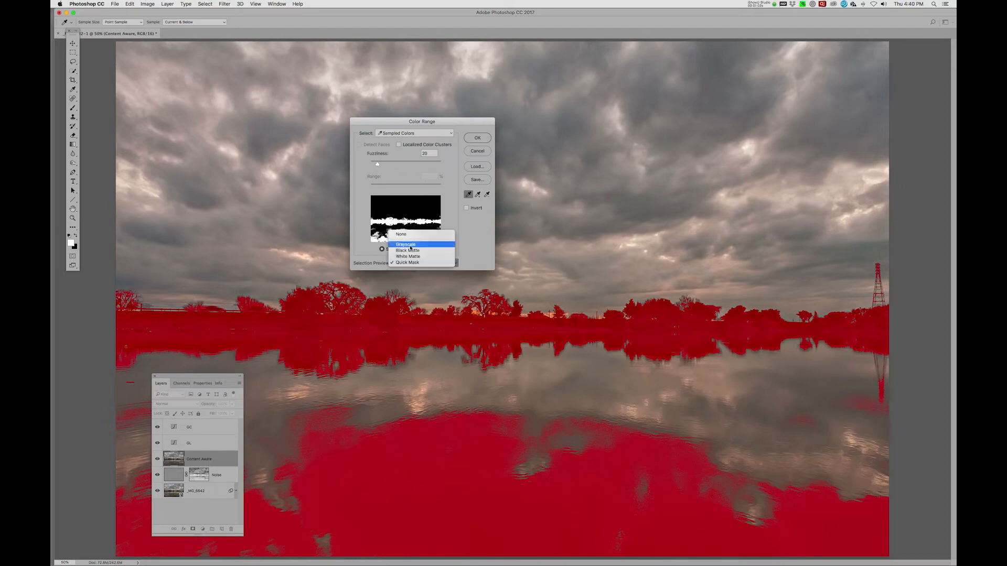
{"action": "left_click", "coordinate": [414, 233]}
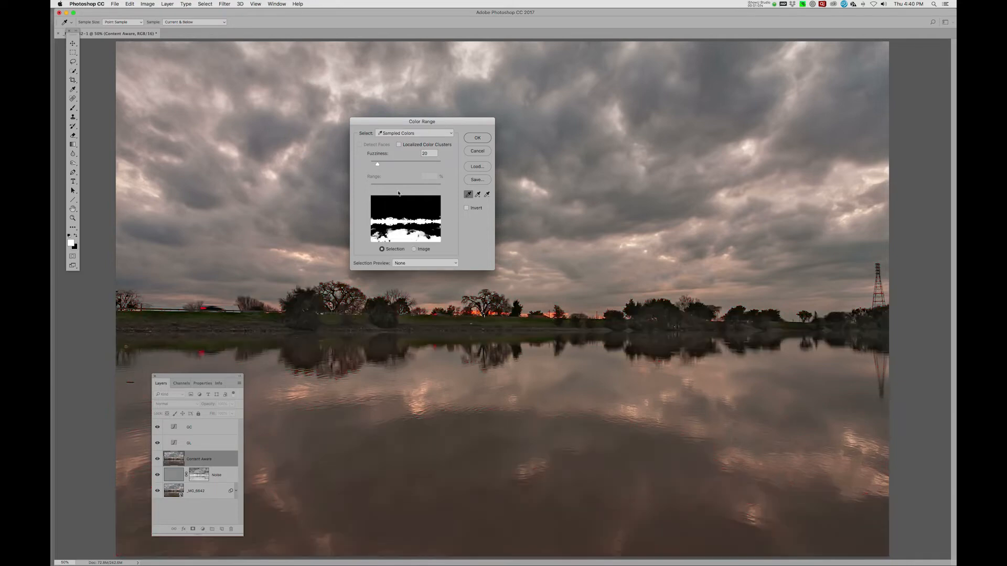
{"action": "left_click", "coordinate": [425, 265]}
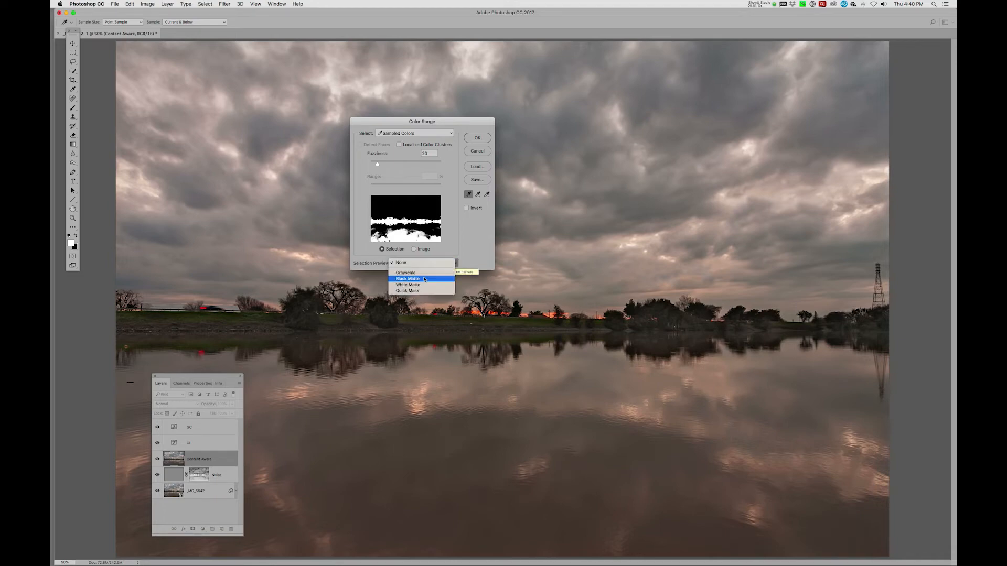
{"action": "left_click", "coordinate": [414, 291]}
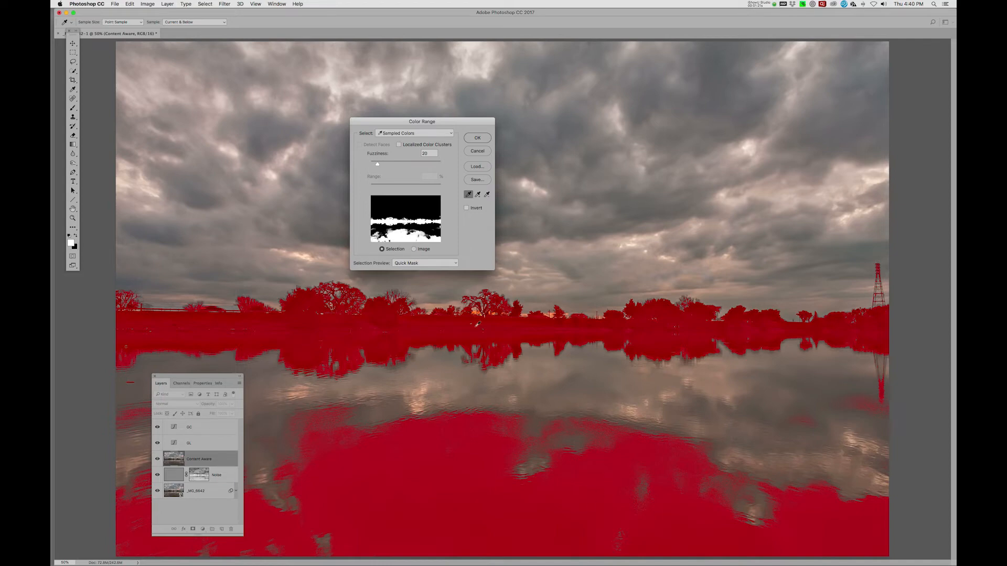
{"action": "left_click", "coordinate": [475, 139]}
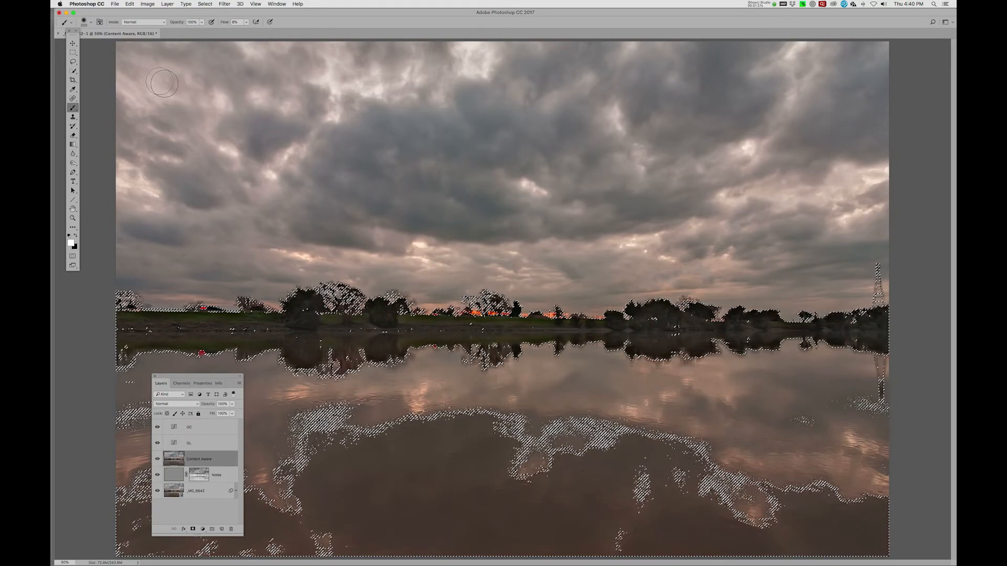
Step: Subtract the water area below the tree reflections from the selection with the Rectangular Marquee tool
{"action": "left_click", "coordinate": [74, 53]}
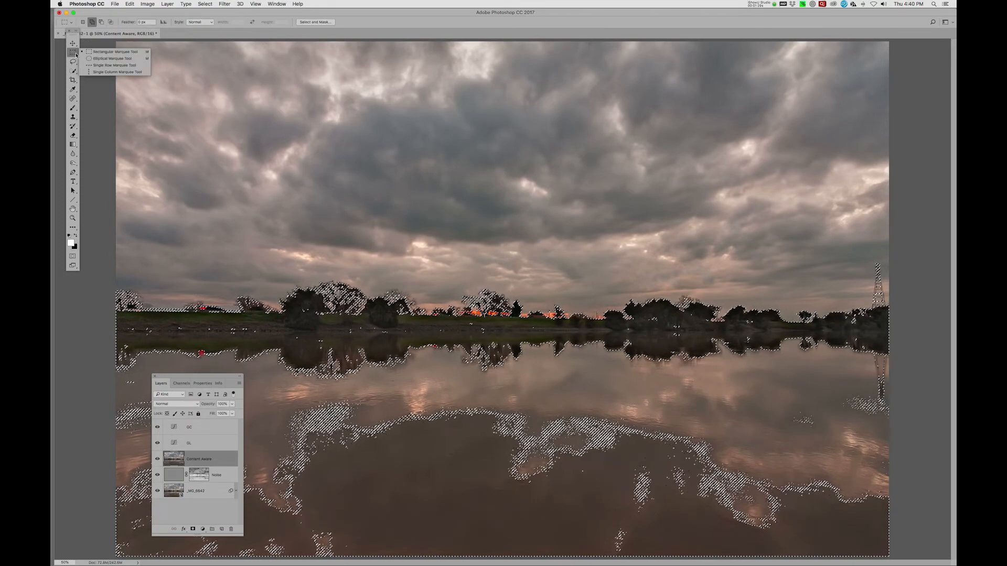
{"action": "left_click", "coordinate": [104, 51]}
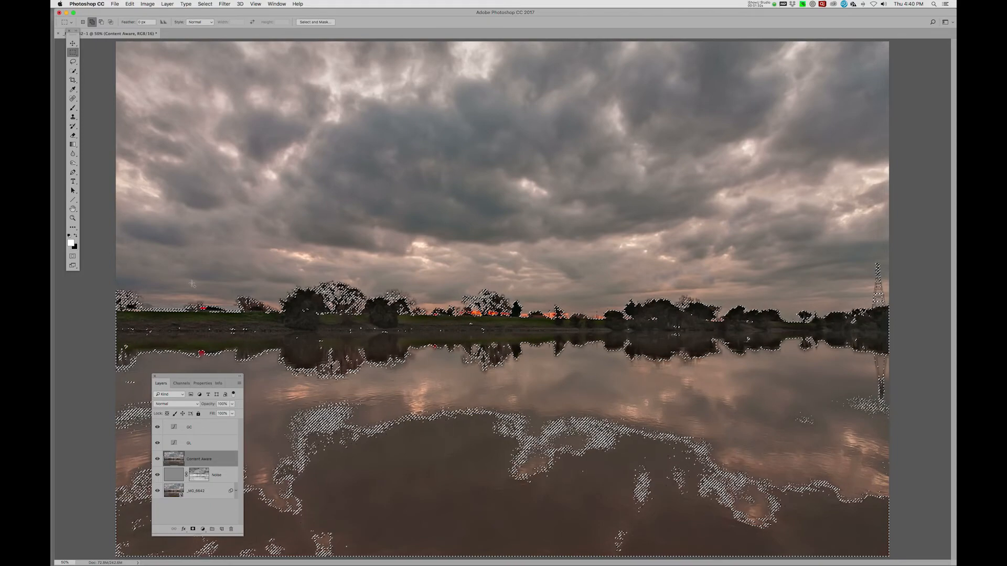
{"action": "key", "text": "alt"}
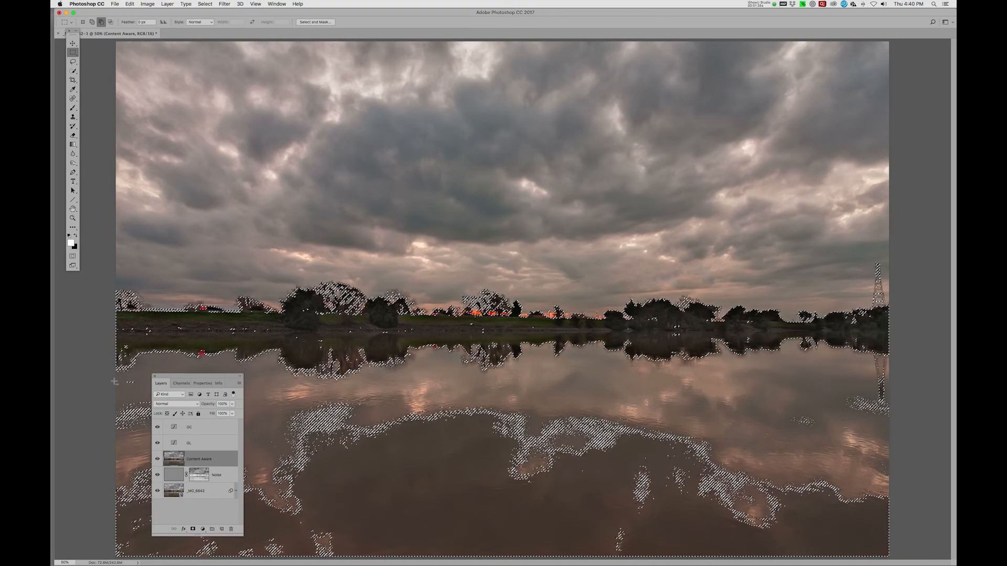
{"action": "left_click_drag", "start_coordinate": [115, 382], "coordinate": [912, 564]}
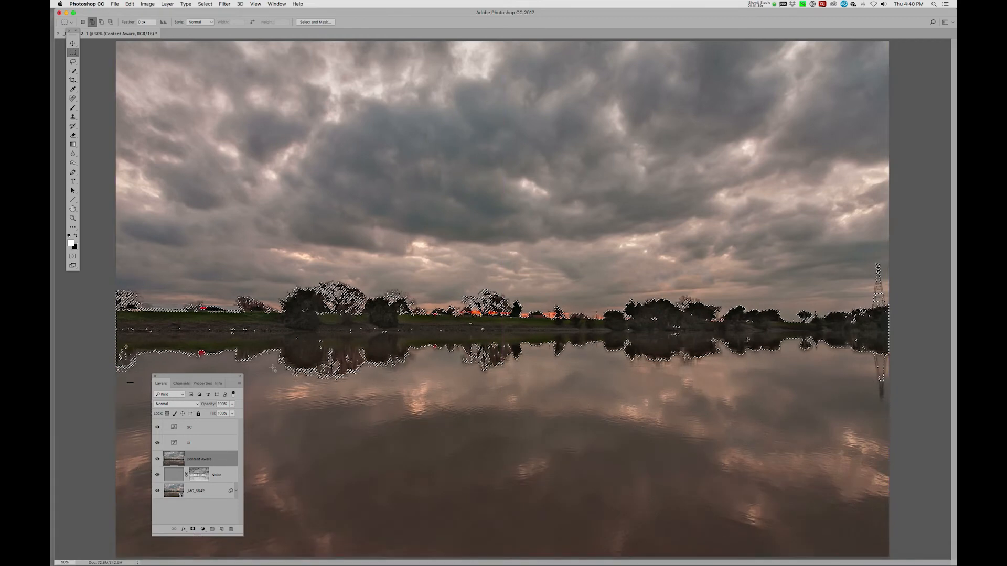
Step: Expand the shoreline selection to close the small gaps in the trees, keeping the preset pixel amount
{"action": "left_click_drag", "start_coordinate": [204, 378], "coordinate": [619, 415]}
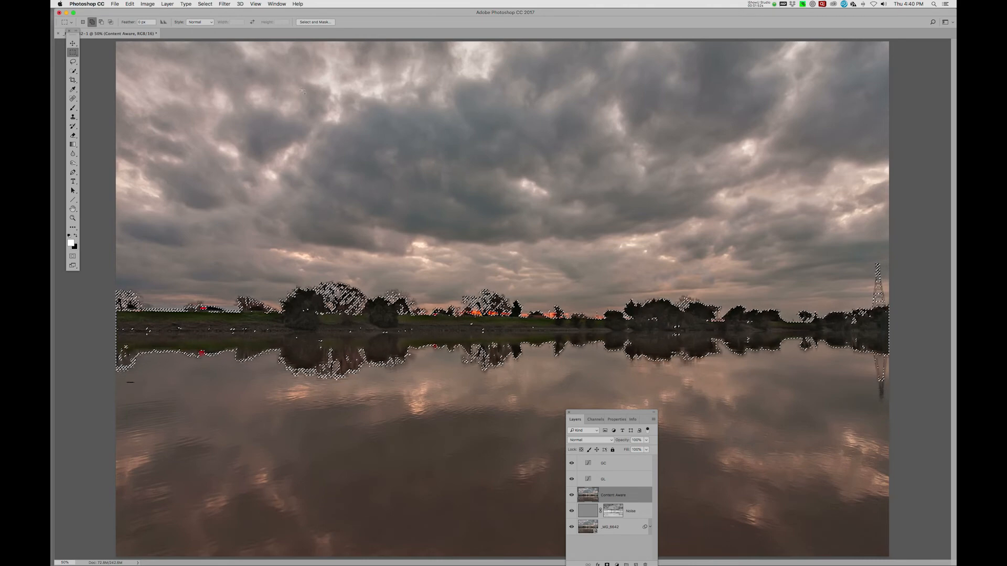
{"action": "left_click", "coordinate": [206, 4]}
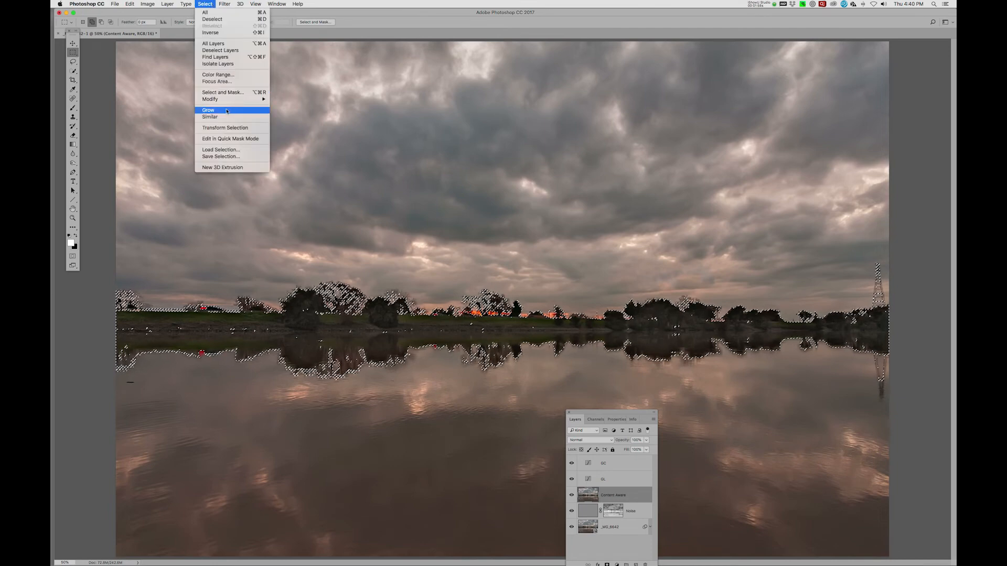
{"action": "mouse_move", "coordinate": [246, 99]}
{"action": "left_click", "coordinate": [281, 113]}
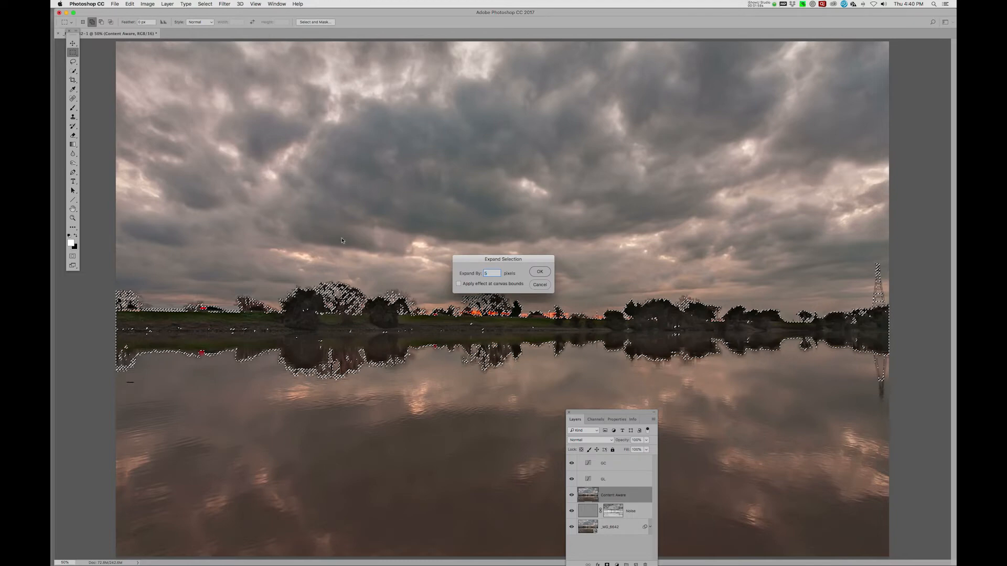
{"action": "left_click", "coordinate": [541, 272]}
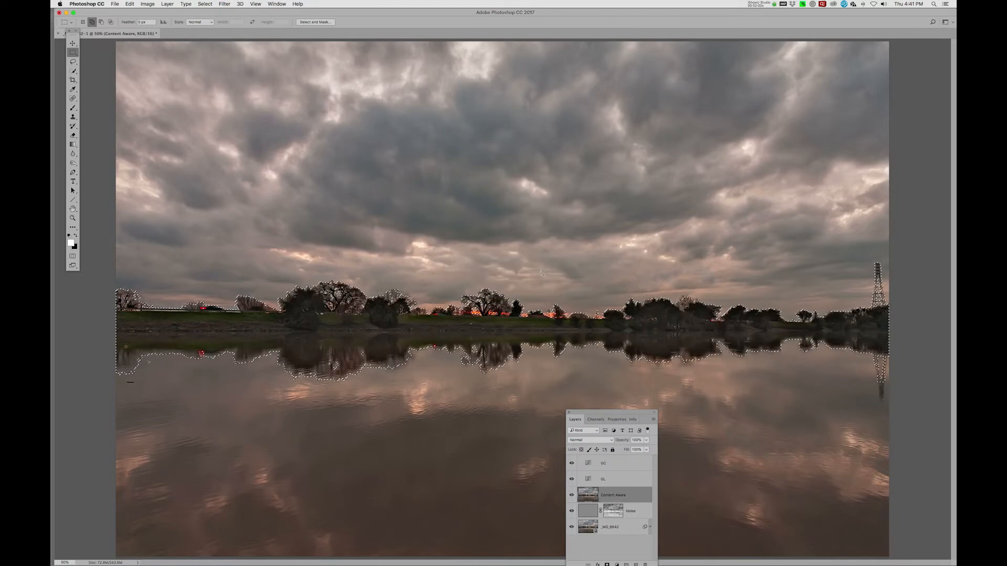
Step: Contract the expanded shoreline selection, keeping the preset pixel amount
{"action": "left_click", "coordinate": [205, 4]}
{"action": "mouse_move", "coordinate": [247, 99]}
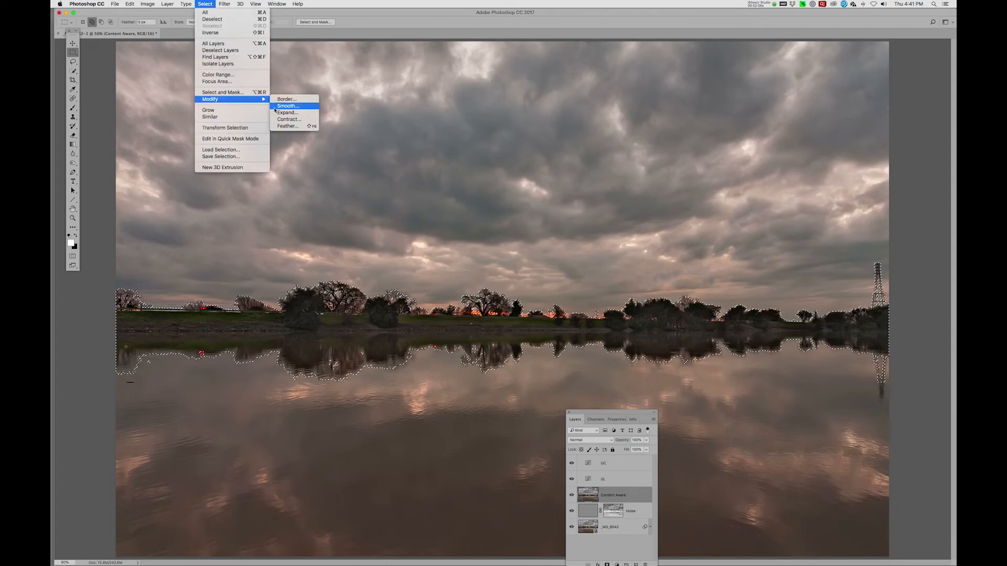
{"action": "left_click", "coordinate": [286, 119]}
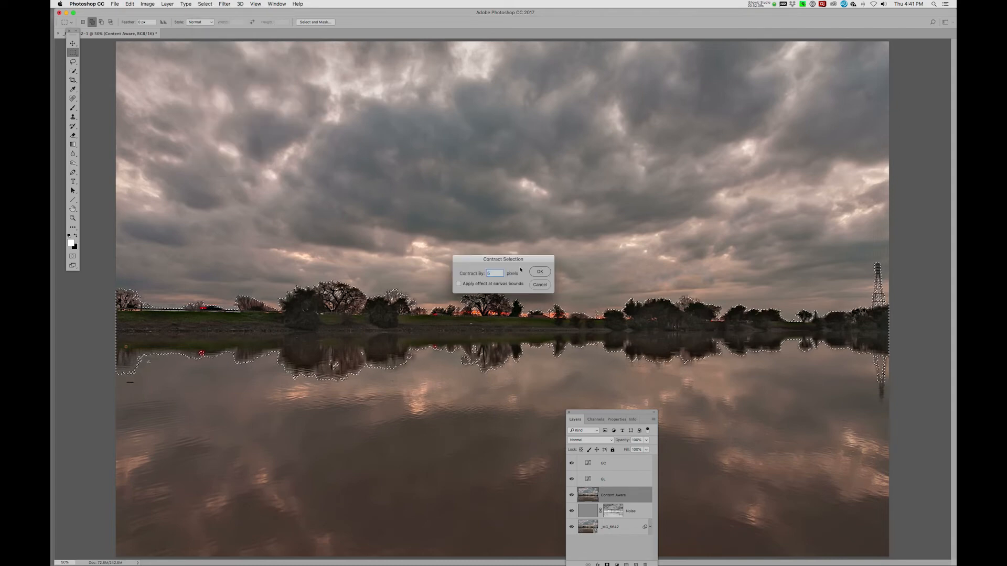
{"action": "left_click", "coordinate": [538, 271]}
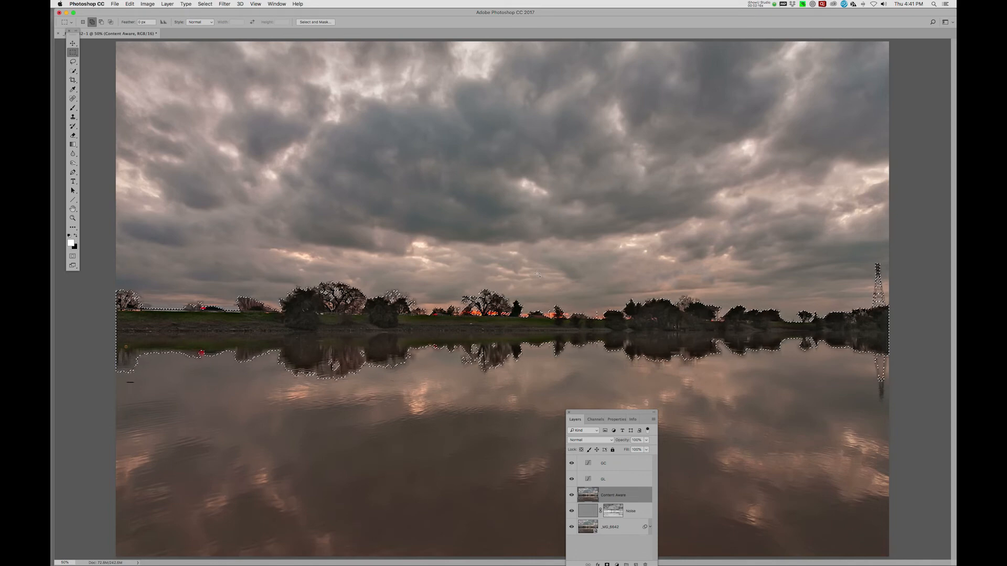
Step: Create a new layer group above GC, mask it with the shoreline selection, and display the mask on the canvas
{"action": "left_click", "coordinate": [604, 463]}
{"action": "left_click_drag", "start_coordinate": [603, 414], "coordinate": [137, 364]}
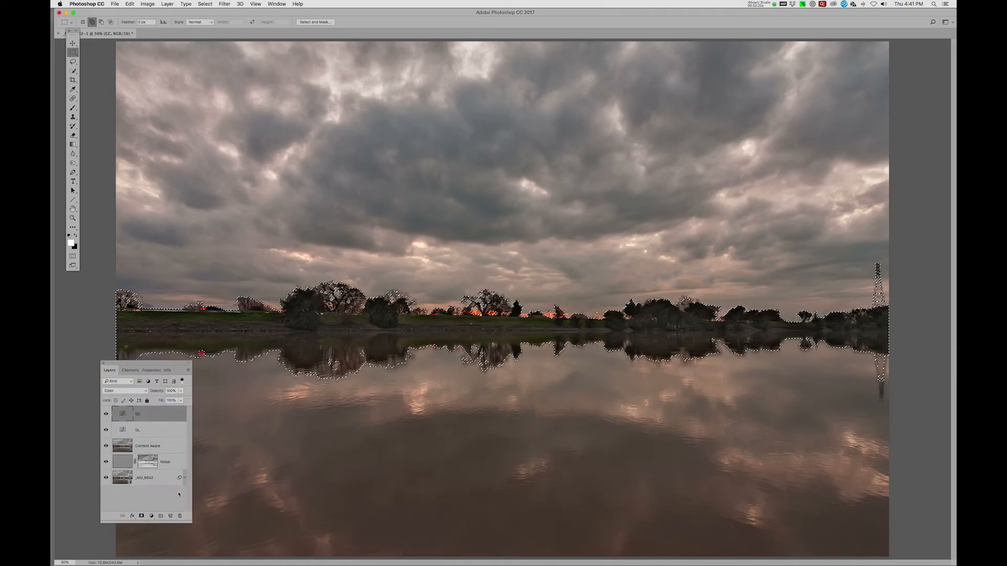
{"action": "left_click", "coordinate": [161, 516]}
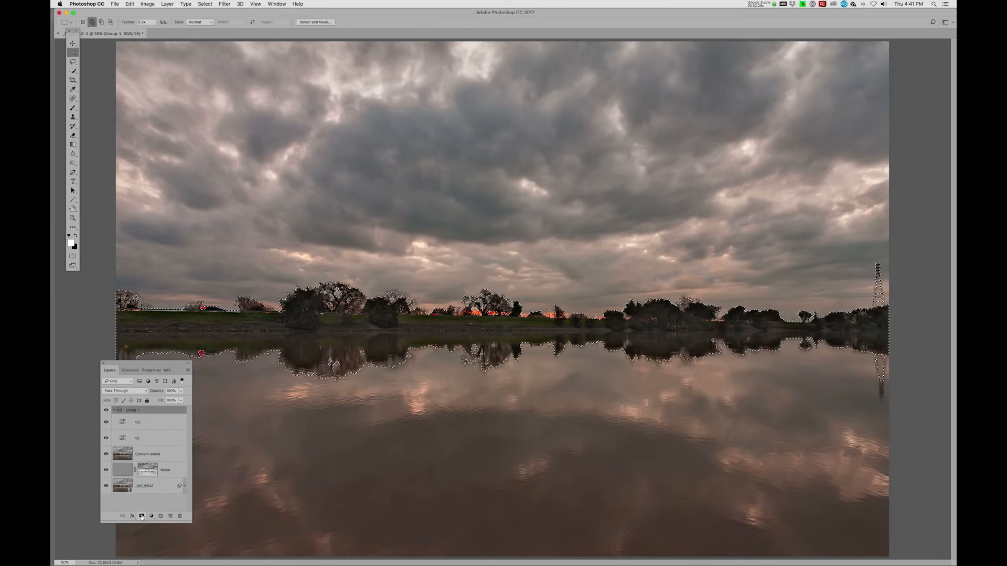
{"action": "left_click", "coordinate": [142, 516]}
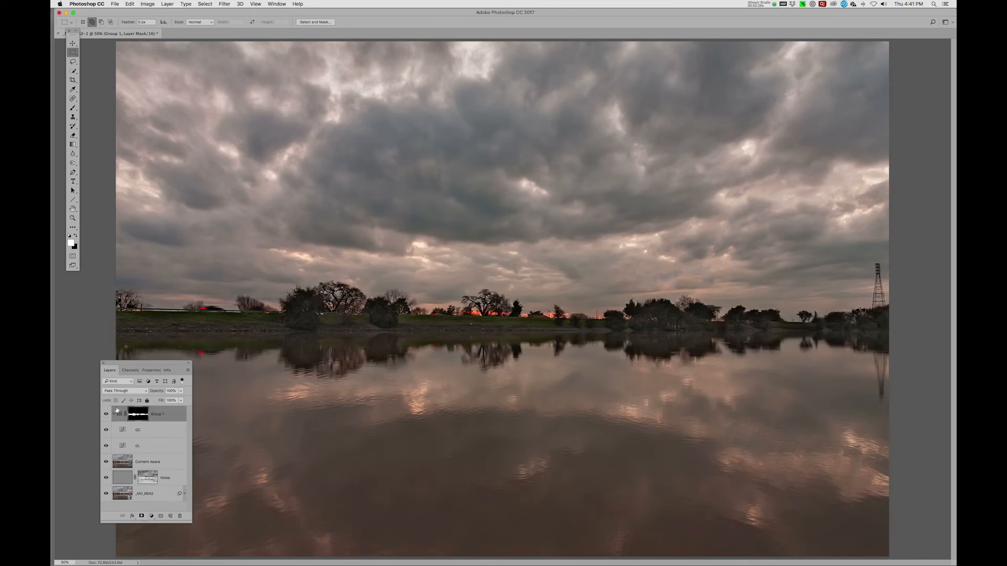
{"action": "left_click", "coordinate": [136, 416], "text": "alt"}
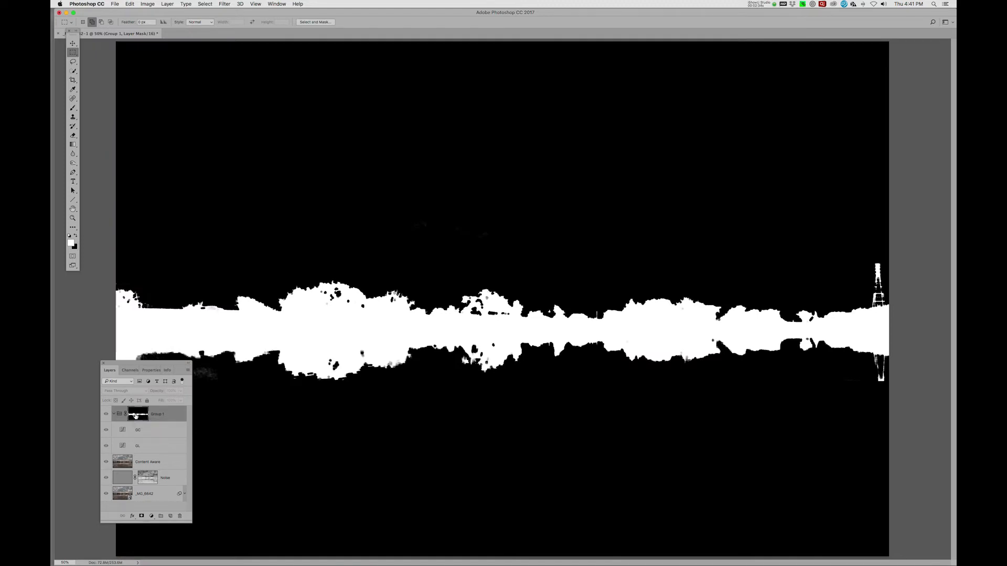
Step: Return to the normal image view and add a Curves adjustment layer in Luminosity mode inside the masked group
{"action": "left_click", "coordinate": [135, 416], "text": "alt"}
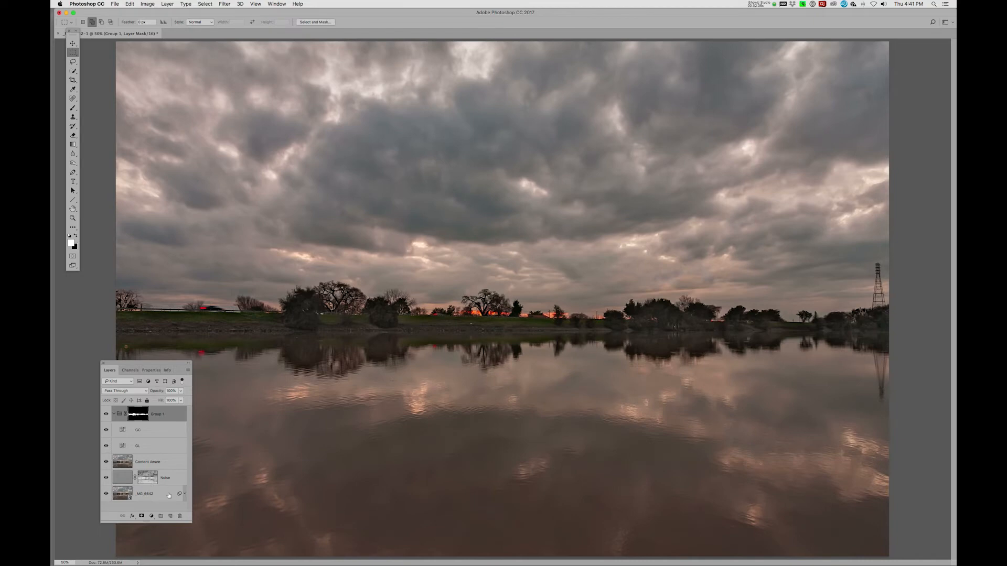
{"action": "left_click", "coordinate": [152, 517]}
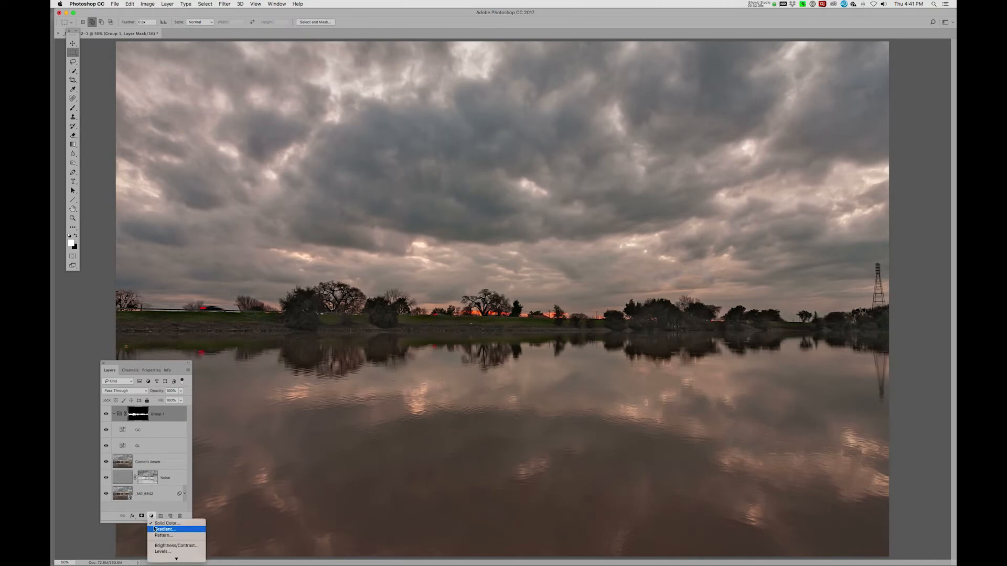
{"action": "mouse_move", "coordinate": [160, 558]}
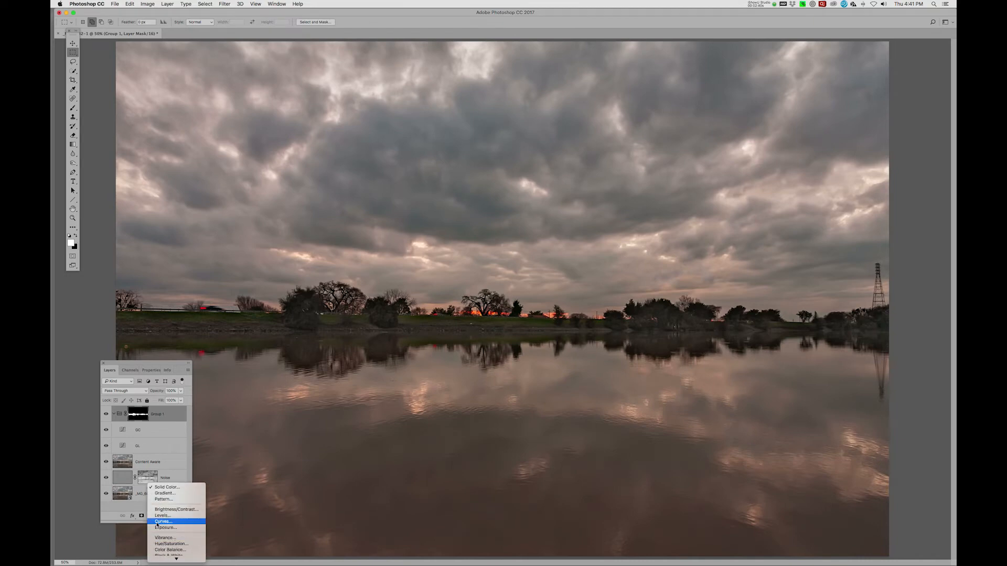
{"action": "left_click", "coordinate": [156, 523], "text": "alt"}
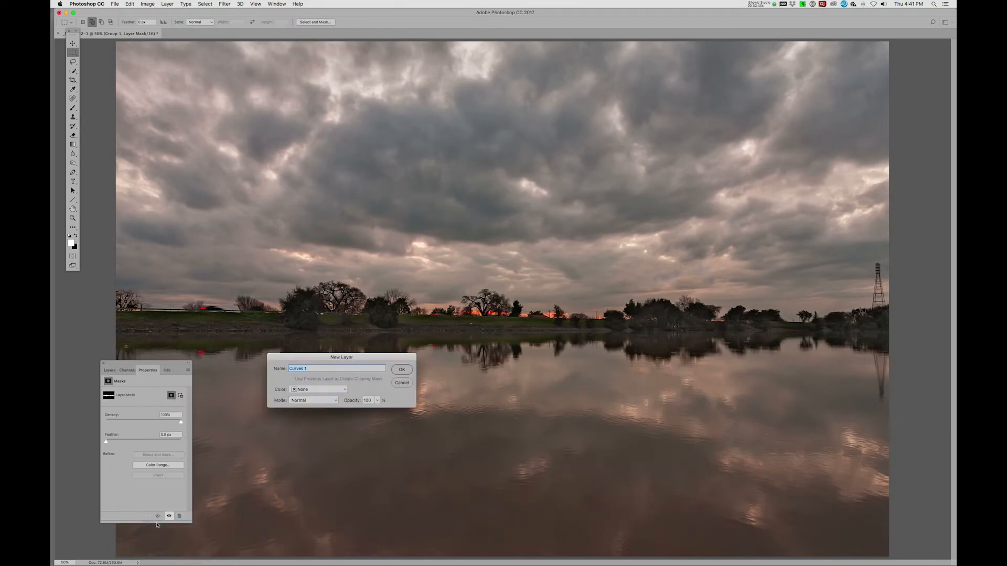
{"action": "left_click", "coordinate": [313, 402]}
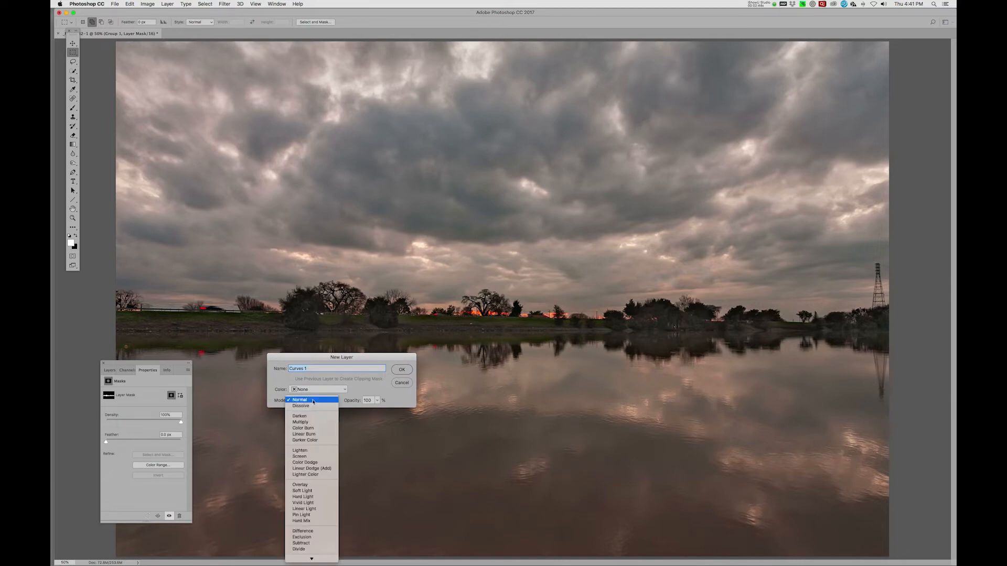
{"action": "left_click", "coordinate": [310, 561]}
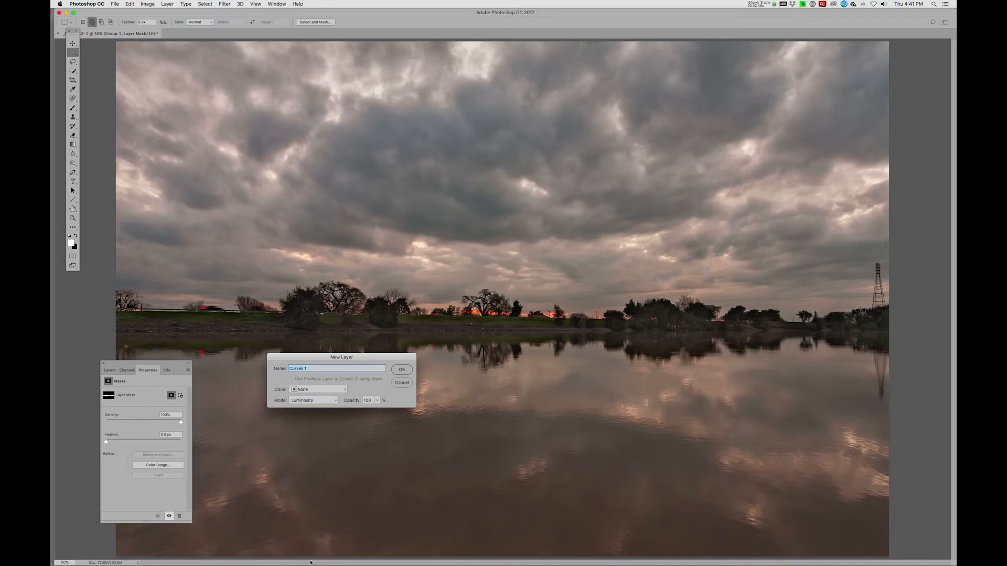
{"action": "left_click", "coordinate": [401, 370]}
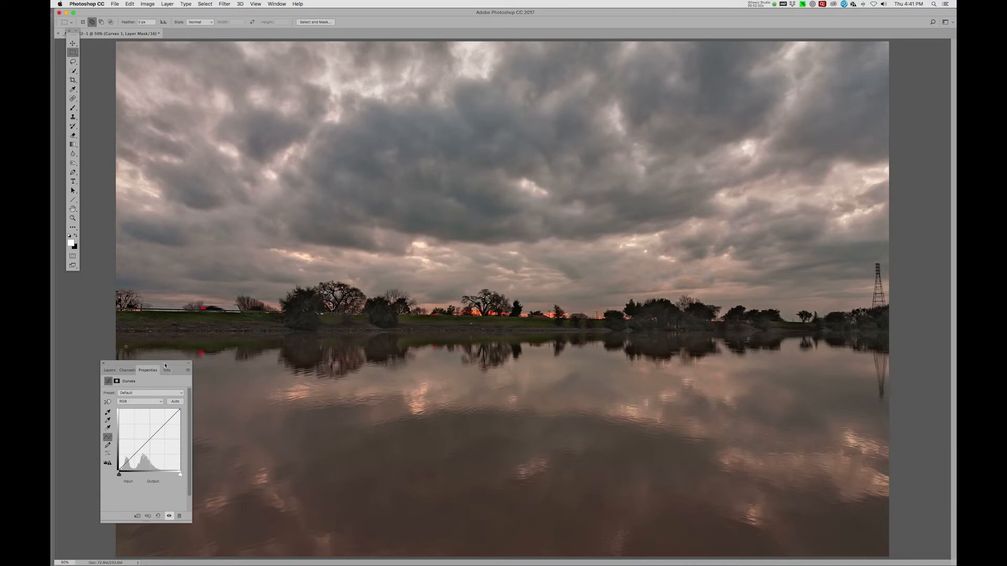
Step: Anchor the curve's midtones and highlights, then use on-image adjustment to lift the shoreline's darker tones while holding down the deepest shadows
{"action": "left_click_drag", "start_coordinate": [165, 366], "coordinate": [315, 365]}
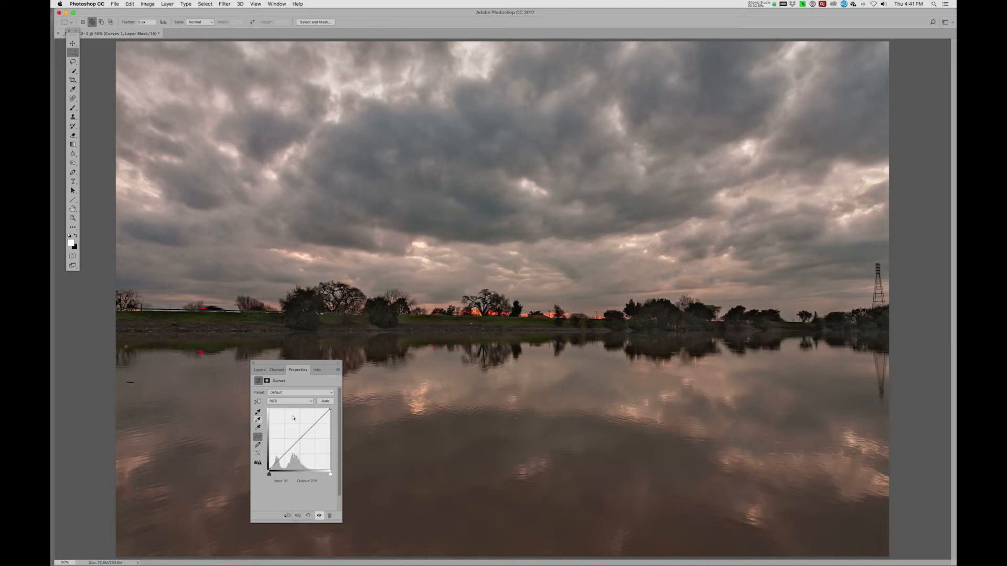
{"action": "left_click", "coordinate": [314, 423]}
{"action": "left_click", "coordinate": [258, 402]}
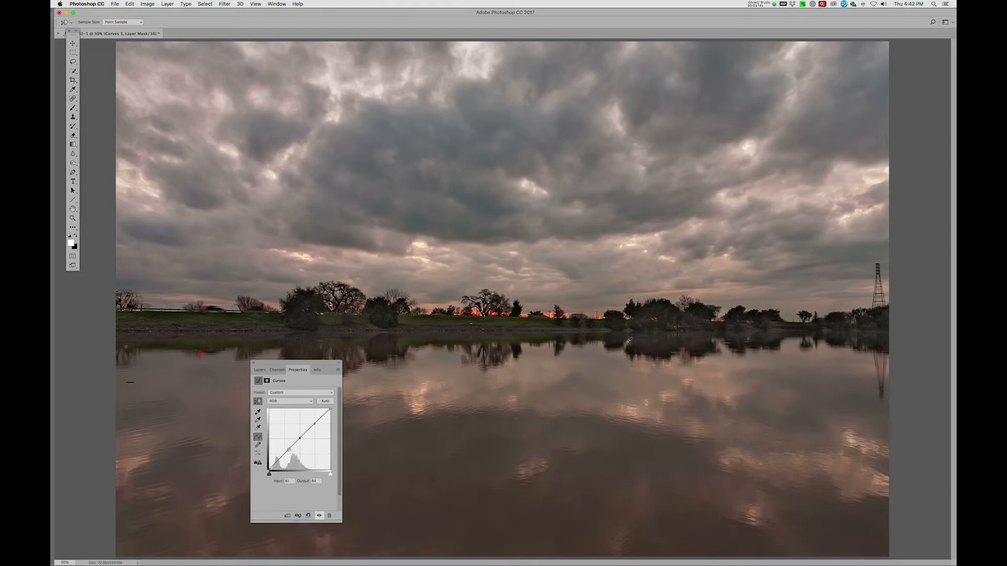
{"action": "left_click_drag", "start_coordinate": [627, 341], "coordinate": [628, 337]}
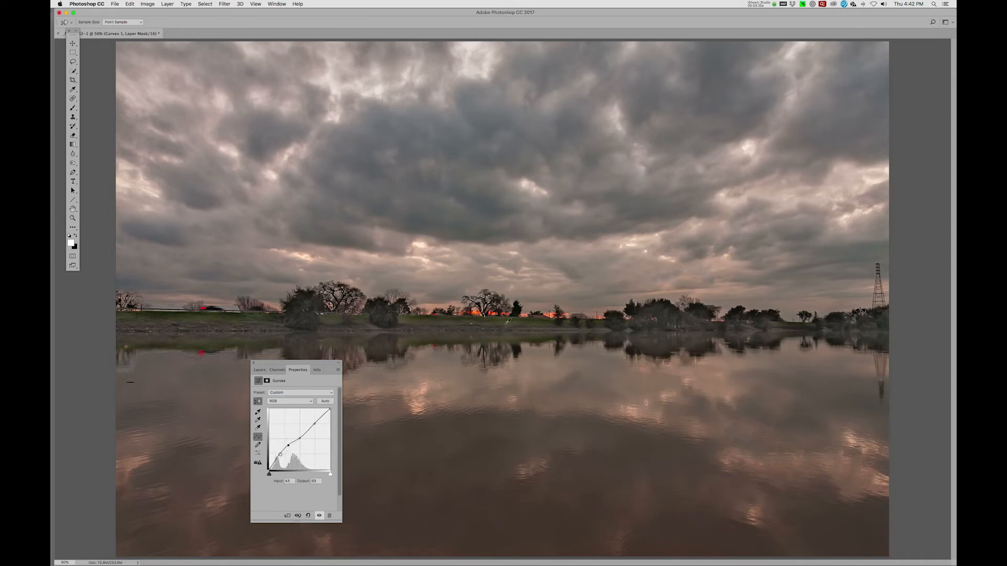
{"action": "left_click", "coordinate": [514, 330]}
{"action": "left_click_drag", "start_coordinate": [513, 330], "coordinate": [513, 334]}
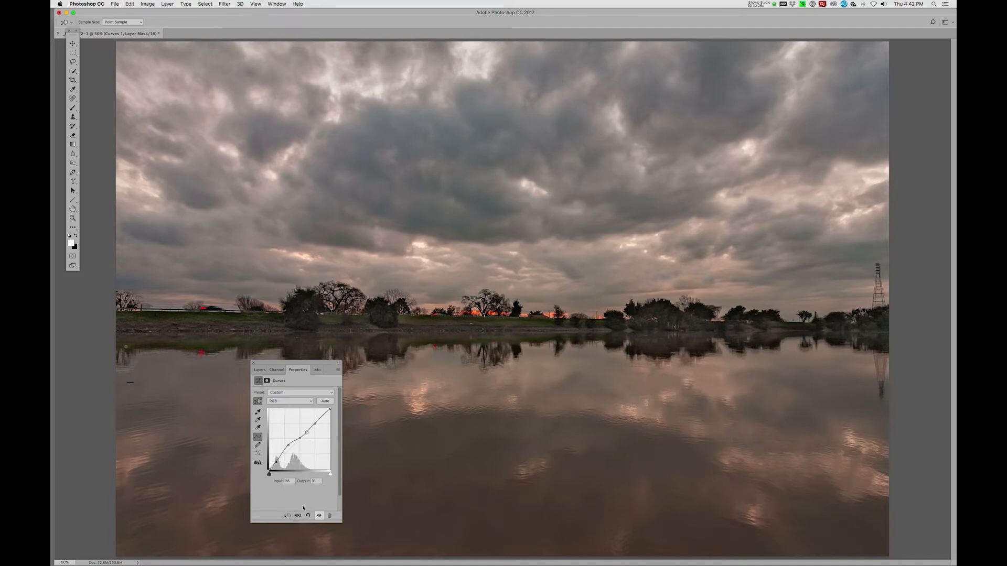
Step: Compare the shoreline with and without the new Curves adjustment
{"action": "left_click", "coordinate": [318, 516]}
{"action": "left_click", "coordinate": [318, 516]}
{"action": "left_click", "coordinate": [318, 516]}
{"action": "left_click", "coordinate": [319, 516]}
{"action": "left_click", "coordinate": [318, 516]}
{"action": "left_click", "coordinate": [318, 516]}
{"action": "left_click", "coordinate": [319, 516]}
{"action": "left_click", "coordinate": [318, 516]}
Step: Paint over the dark bushes and their reflections on the Curves layer mask using a soft black brush at 100% flow
{"action": "left_click", "coordinate": [260, 370]}
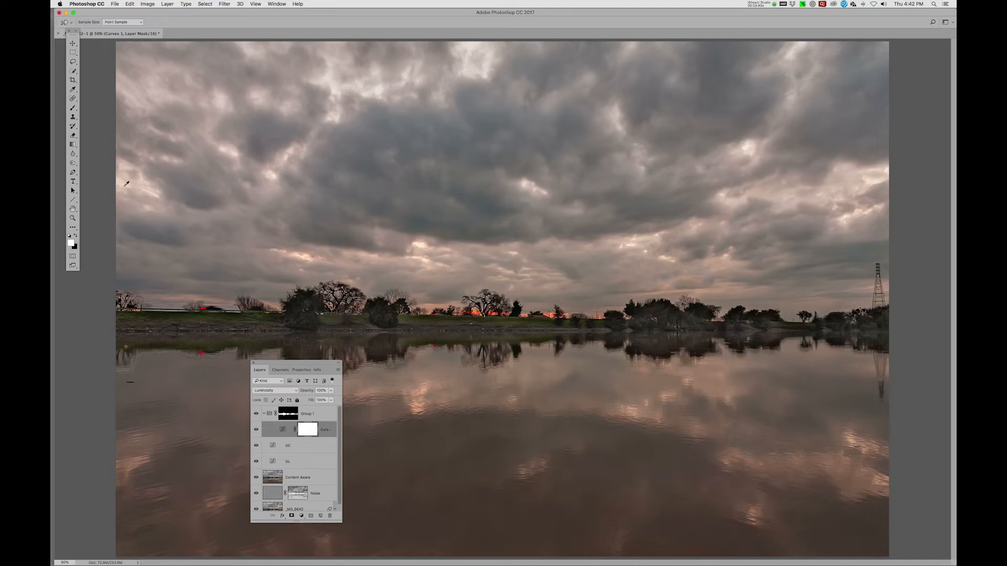
{"action": "left_click", "coordinate": [73, 107]}
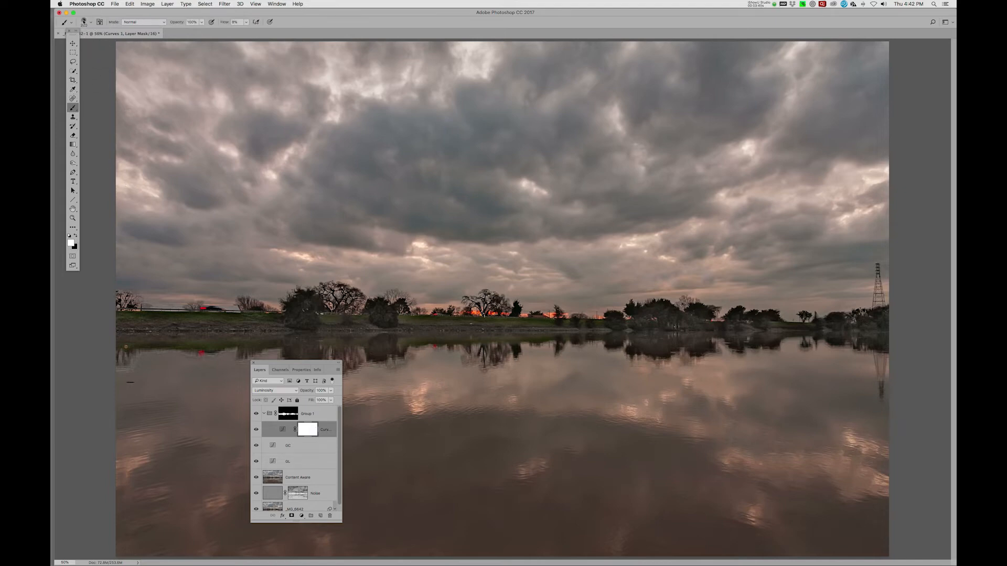
{"action": "left_click", "coordinate": [84, 22]}
{"action": "left_click", "coordinate": [85, 22]}
{"action": "left_click", "coordinate": [246, 23]}
{"action": "key", "text": "x"}
{"action": "key", "text": "x"}
{"action": "key", "text": "x"}
{"action": "mouse_move", "coordinate": [308, 310]}
{"action": "left_mouse_down"}
{"action": "mouse_move", "coordinate": [299, 299]}
{"action": "mouse_move", "coordinate": [304, 314]}
{"action": "left_mouse_up"}
{"action": "left_click_drag", "start_coordinate": [318, 365], "coordinate": [385, 416]}
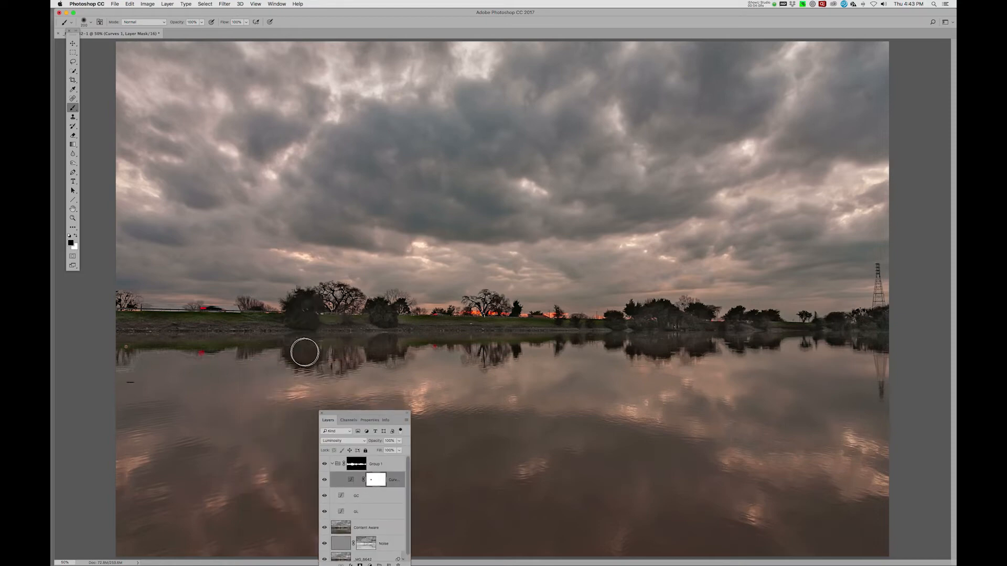
{"action": "mouse_move", "coordinate": [300, 351]}
{"action": "left_mouse_down"}
{"action": "mouse_move", "coordinate": [305, 322]}
{"action": "mouse_move", "coordinate": [297, 355]}
{"action": "mouse_move", "coordinate": [302, 343]}
{"action": "mouse_move", "coordinate": [390, 346]}
{"action": "mouse_move", "coordinate": [373, 350]}
{"action": "mouse_move", "coordinate": [388, 345]}
{"action": "mouse_move", "coordinate": [375, 348]}
{"action": "mouse_move", "coordinate": [390, 322]}
{"action": "mouse_move", "coordinate": [393, 315]}
{"action": "left_mouse_up"}
{"action": "mouse_move", "coordinate": [603, 324]}
{"action": "left_mouse_down"}
{"action": "mouse_move", "coordinate": [659, 316]}
{"action": "mouse_move", "coordinate": [688, 331]}
{"action": "mouse_move", "coordinate": [642, 336]}
{"action": "mouse_move", "coordinate": [772, 331]}
{"action": "mouse_move", "coordinate": [694, 332]}
{"action": "mouse_move", "coordinate": [651, 317]}
{"action": "mouse_move", "coordinate": [663, 328]}
{"action": "mouse_move", "coordinate": [869, 331]}
{"action": "mouse_move", "coordinate": [851, 335]}
{"action": "mouse_move", "coordinate": [872, 327]}
{"action": "mouse_move", "coordinate": [827, 333]}
{"action": "left_mouse_up"}
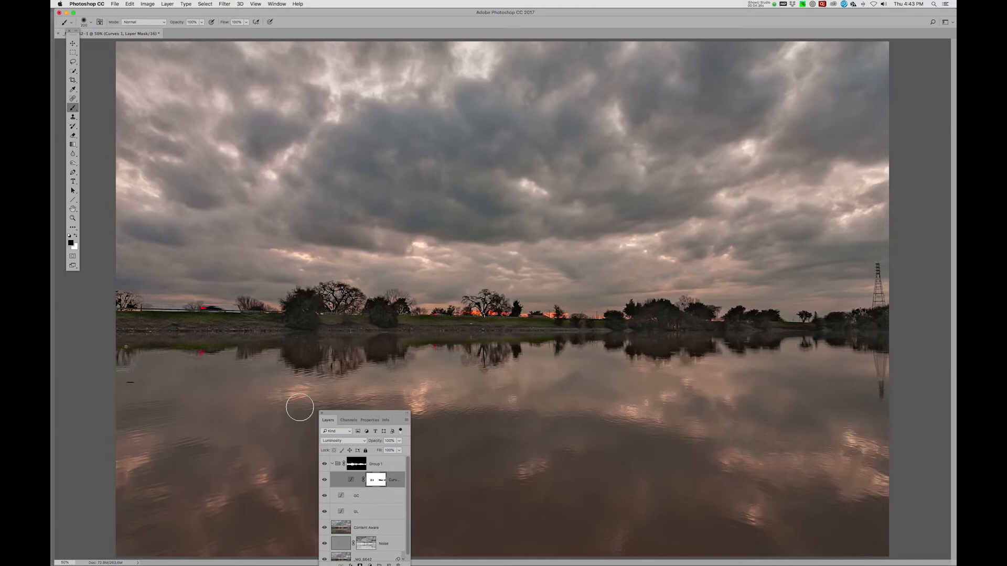
Step: With the mask overlay displayed, fill in the missed edges of the bushes and reflections using a smaller brush
{"action": "key", "text": "backslash"}
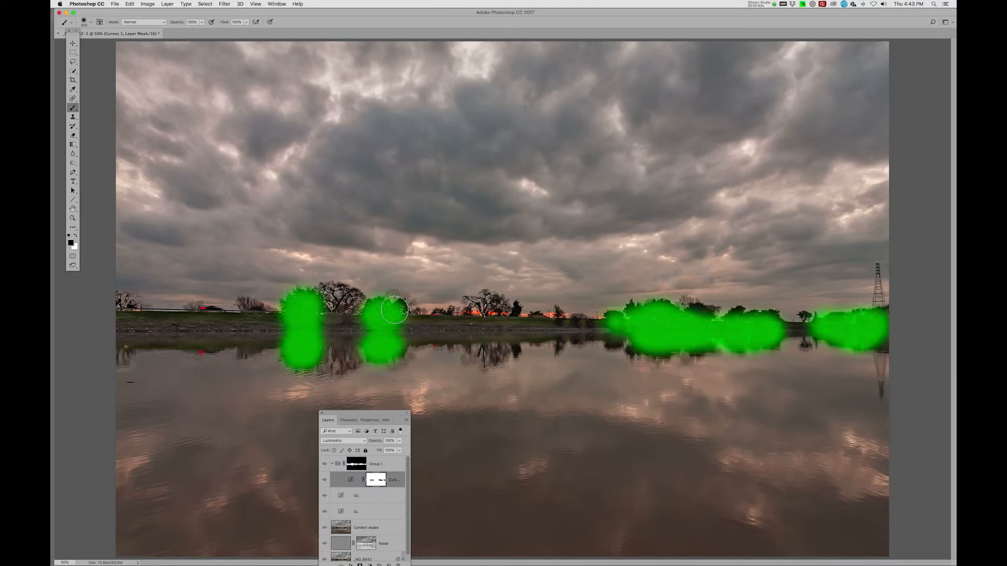
{"action": "left_click_drag", "start_coordinate": [396, 310], "coordinate": [391, 347]}
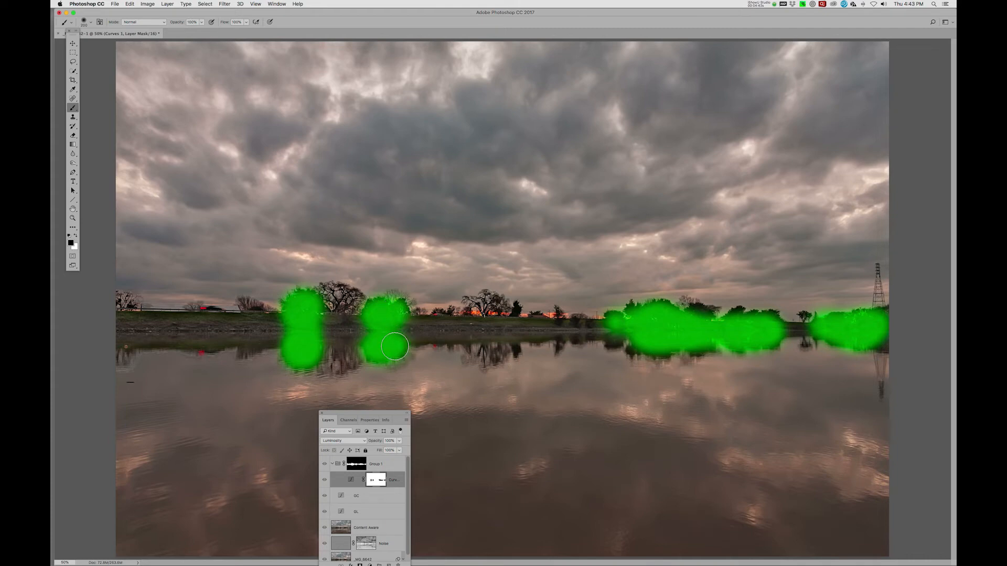
{"action": "key", "text": "bracketleft"}
{"action": "key", "text": "bracketleft"}
{"action": "key", "text": "bracketleft"}
{"action": "key", "text": "bracketleft"}
{"action": "mouse_move", "coordinate": [617, 342]}
{"action": "left_mouse_down"}
{"action": "mouse_move", "coordinate": [631, 307]}
{"action": "mouse_move", "coordinate": [709, 318]}
{"action": "mouse_move", "coordinate": [680, 349]}
{"action": "mouse_move", "coordinate": [707, 347]}
{"action": "mouse_move", "coordinate": [699, 350]}
{"action": "mouse_move", "coordinate": [636, 348]}
{"action": "left_mouse_up"}
{"action": "mouse_move", "coordinate": [714, 310]}
{"action": "left_mouse_down"}
{"action": "mouse_move", "coordinate": [737, 311]}
{"action": "mouse_move", "coordinate": [733, 320]}
{"action": "mouse_move", "coordinate": [818, 319]}
{"action": "mouse_move", "coordinate": [804, 316]}
{"action": "mouse_move", "coordinate": [804, 345]}
{"action": "mouse_move", "coordinate": [866, 327]}
{"action": "mouse_move", "coordinate": [844, 337]}
{"action": "mouse_move", "coordinate": [887, 347]}
{"action": "mouse_move", "coordinate": [885, 313]}
{"action": "left_mouse_up"}
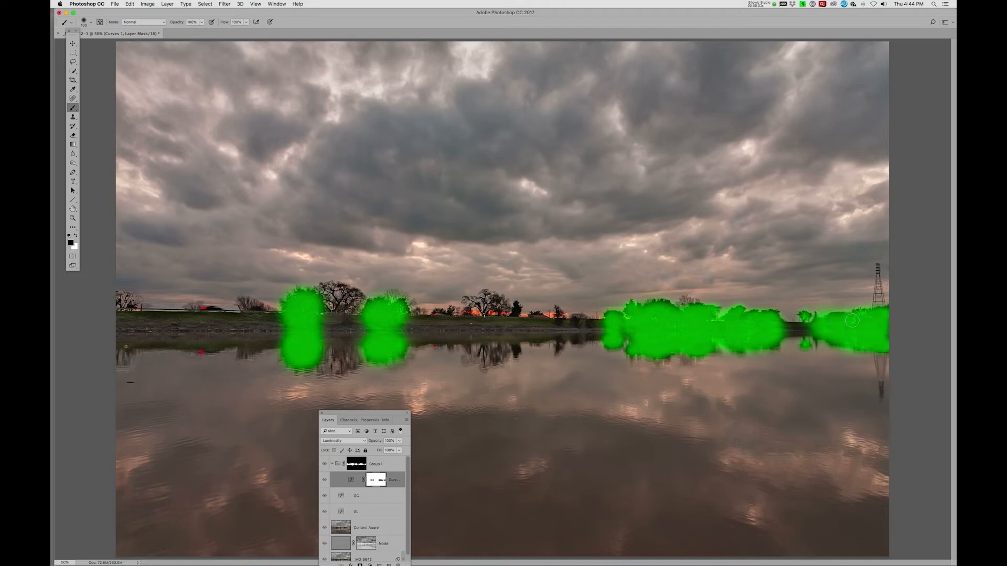
{"action": "mouse_move", "coordinate": [400, 305]}
{"action": "left_mouse_down"}
{"action": "mouse_move", "coordinate": [399, 351]}
{"action": "mouse_move", "coordinate": [390, 341]}
{"action": "left_mouse_up"}
{"action": "key", "text": "backslash"}
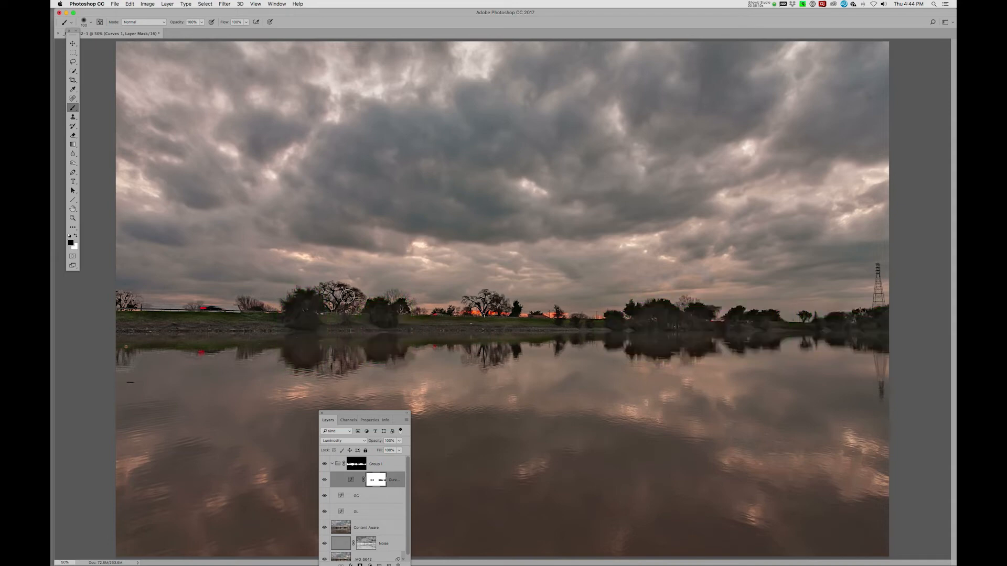
Step: Compare the image with and without the masked Curves layer, and inspect its layer mask on the canvas
{"action": "left_click", "coordinate": [324, 480]}
{"action": "left_click", "coordinate": [324, 481]}
{"action": "left_click", "coordinate": [324, 481]}
{"action": "left_click", "coordinate": [323, 481]}
{"action": "left_click", "coordinate": [323, 480]}
{"action": "left_click", "coordinate": [323, 480]}
{"action": "left_click", "coordinate": [324, 481]}
{"action": "left_click", "coordinate": [323, 480]}
{"action": "left_click", "coordinate": [373, 479], "text": "alt"}
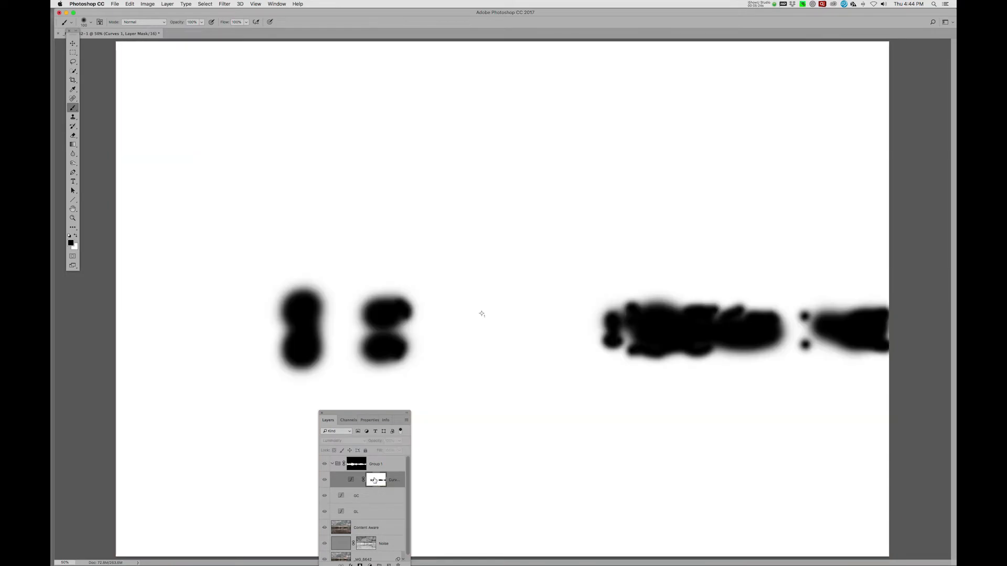
{"action": "left_click", "coordinate": [374, 479], "text": "alt"}
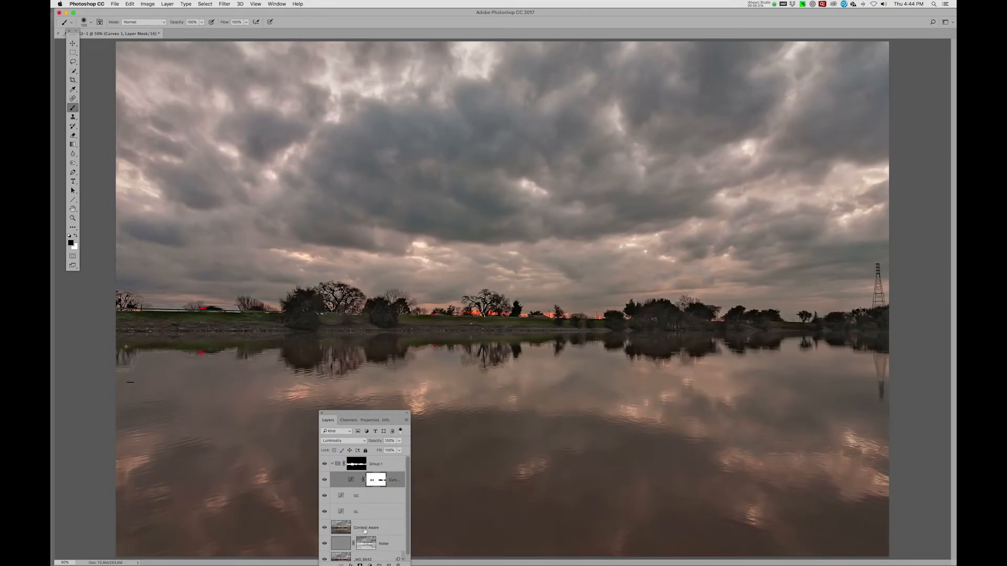
Step: Add a Hue/Saturation adjustment layer in Normal mode above the Curves layer in the group
{"action": "left_click_drag", "start_coordinate": [371, 426], "coordinate": [366, 342]}
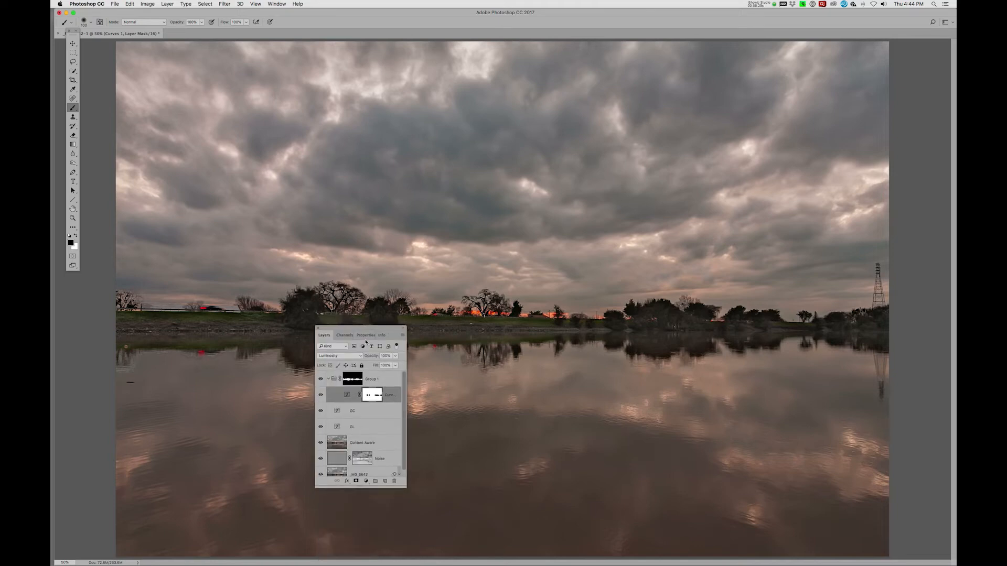
{"action": "left_click", "coordinate": [365, 481]}
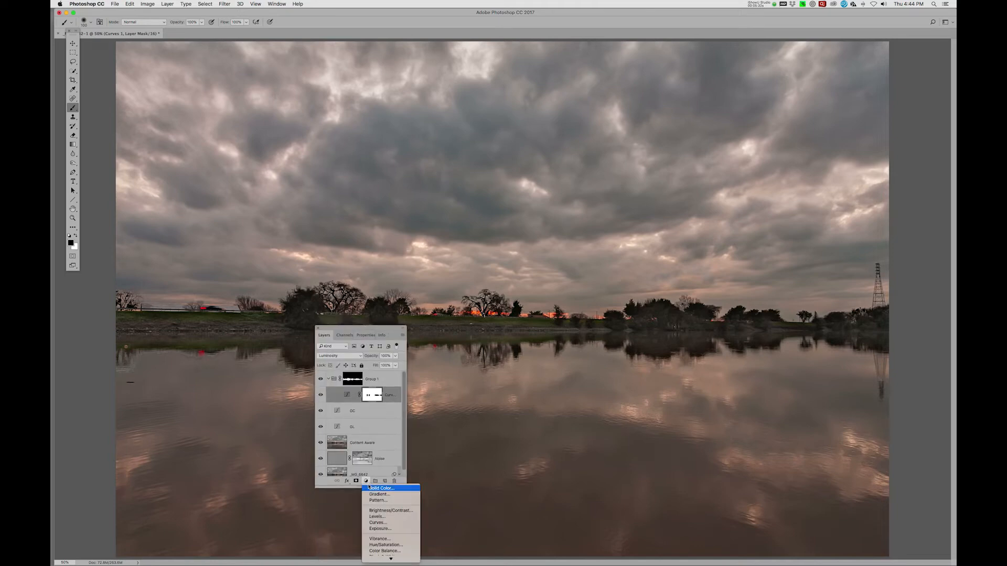
{"action": "left_click", "coordinate": [386, 545], "text": "alt"}
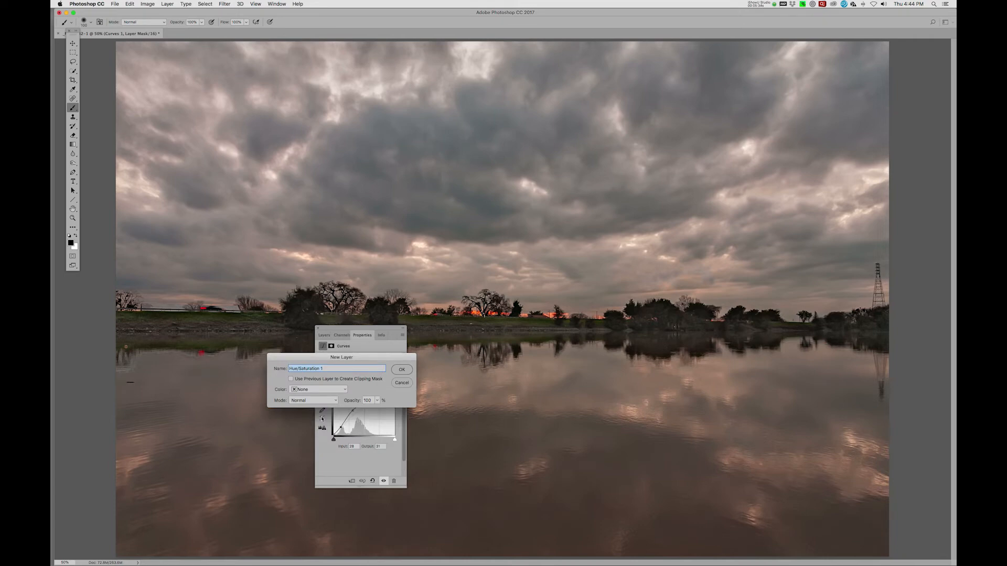
{"action": "left_click", "coordinate": [317, 402]}
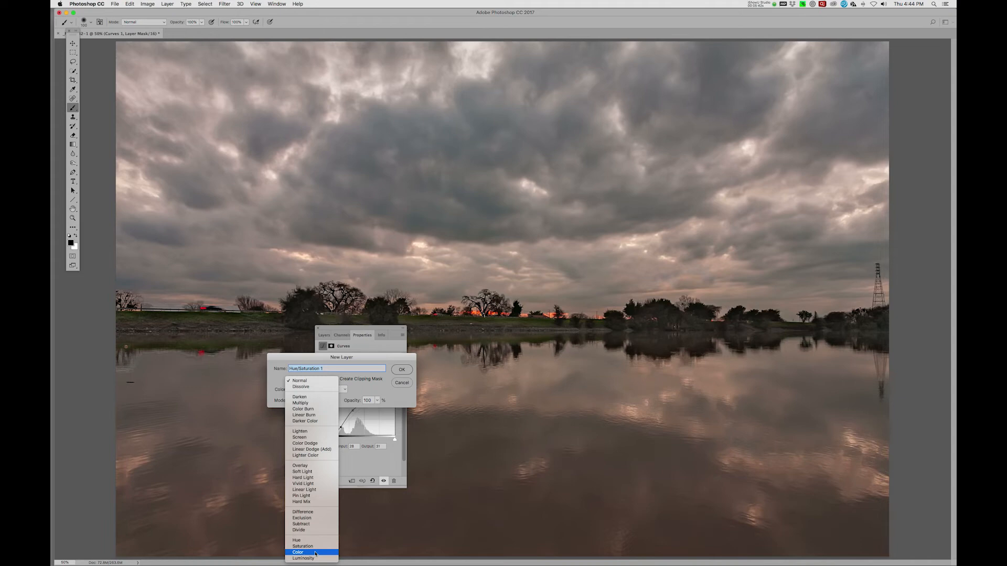
{"action": "left_click", "coordinate": [308, 382]}
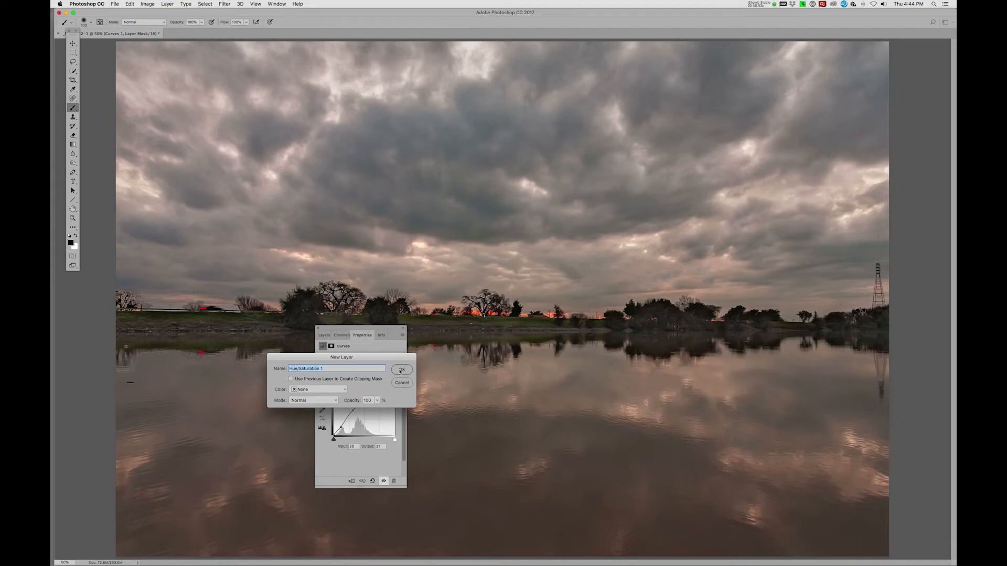
{"action": "left_click", "coordinate": [401, 370]}
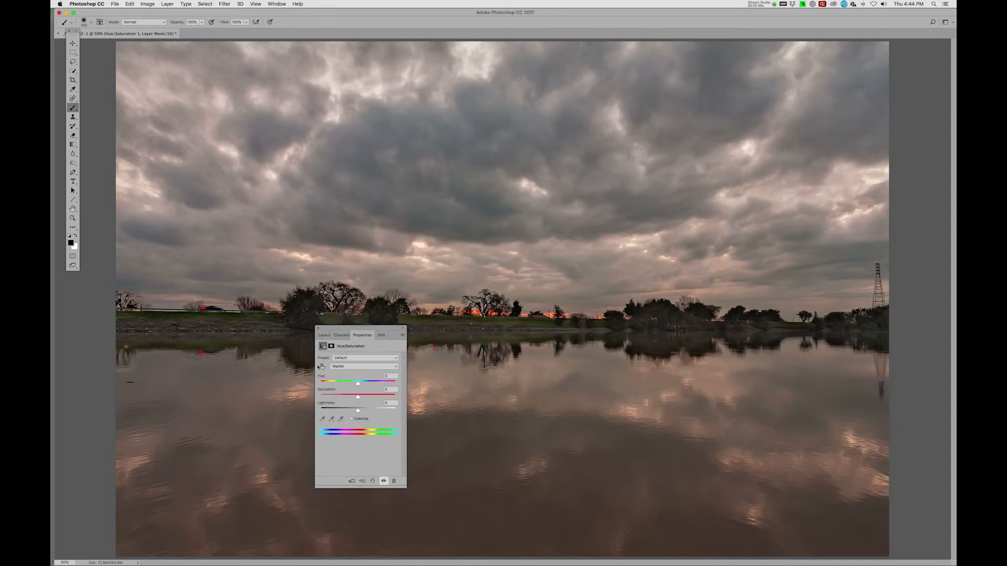
Step: Sample the grass on the riverbank with on-image adjustment and raise the Yellows saturation to +100
{"action": "left_click", "coordinate": [322, 366]}
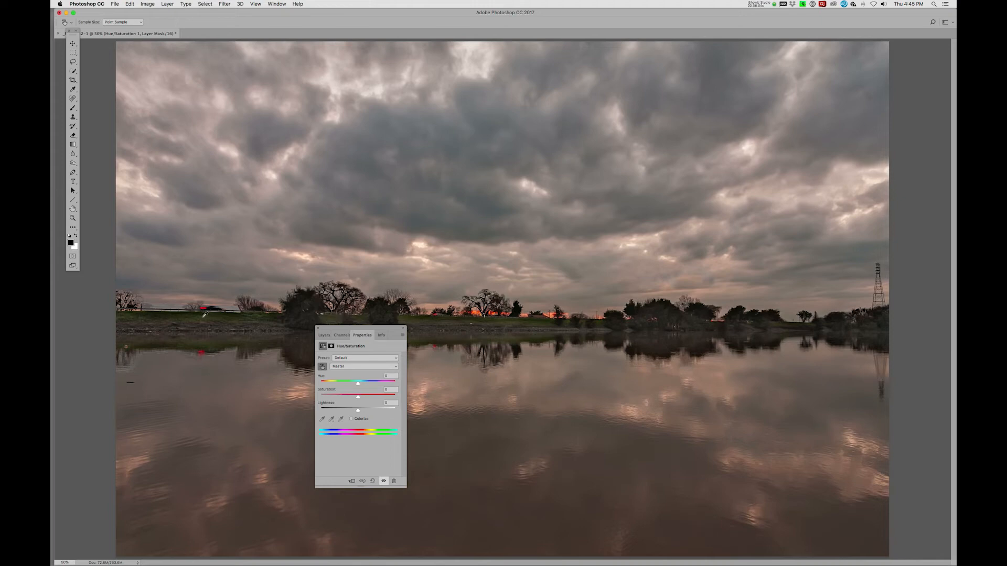
{"action": "left_click", "coordinate": [204, 314]}
{"action": "left_click_drag", "start_coordinate": [203, 319], "coordinate": [310, 321]}
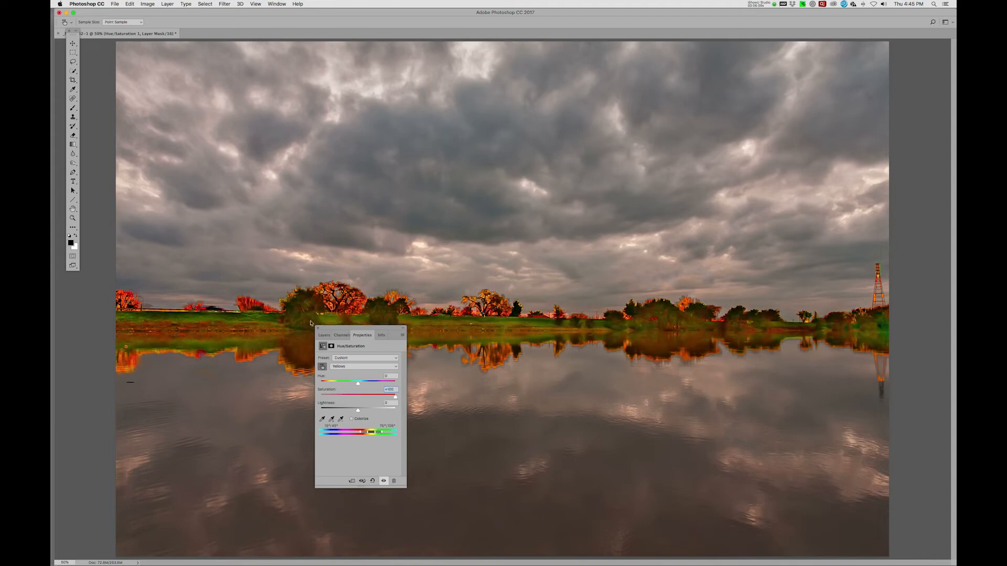
Step: Narrow and shift the Yellows color range to isolate the green grass from the reddish trees, and adjust its lightness
{"action": "left_click_drag", "start_coordinate": [342, 329], "coordinate": [419, 370]}
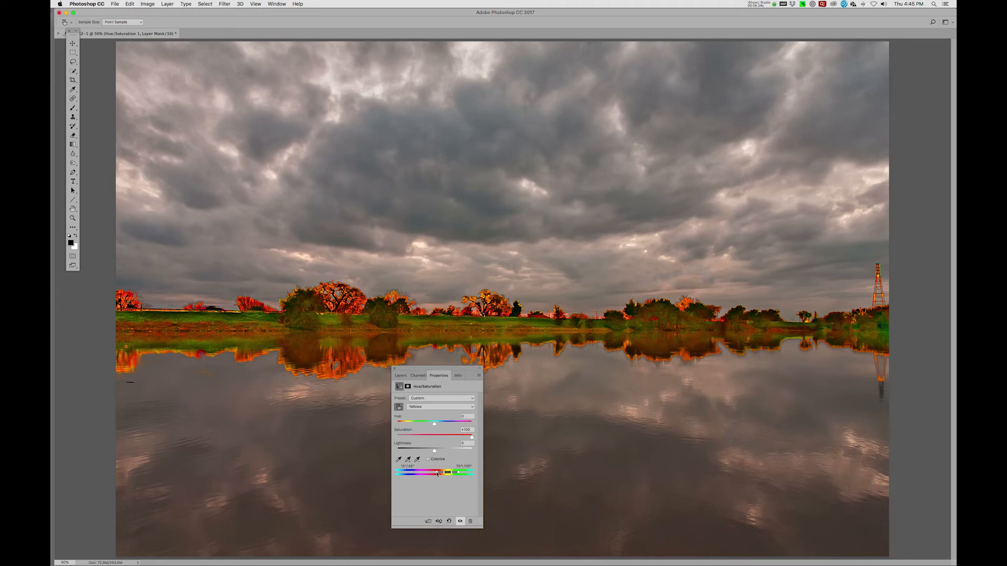
{"action": "left_click_drag", "start_coordinate": [437, 474], "coordinate": [442, 474]}
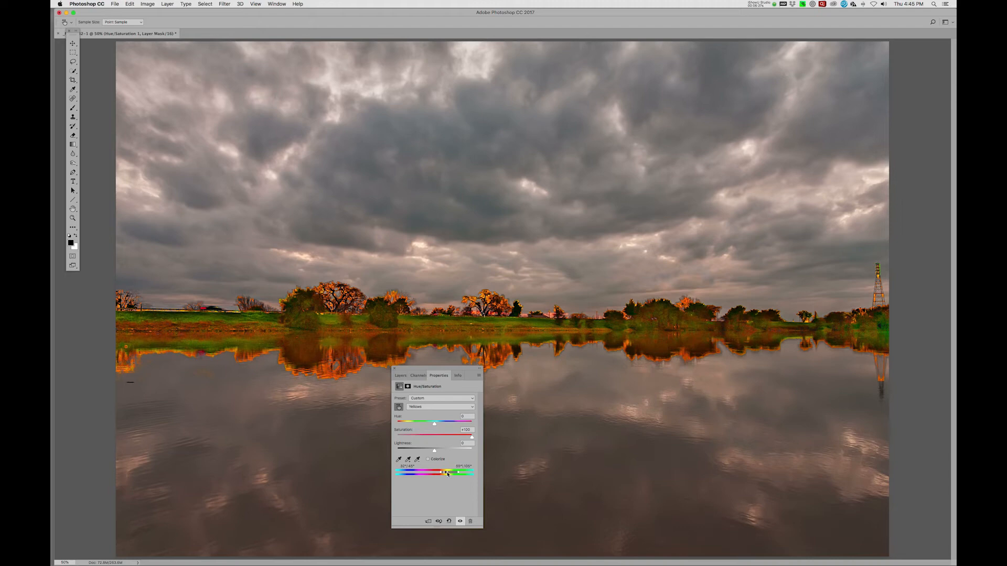
{"action": "left_click_drag", "start_coordinate": [459, 473], "coordinate": [449, 474]}
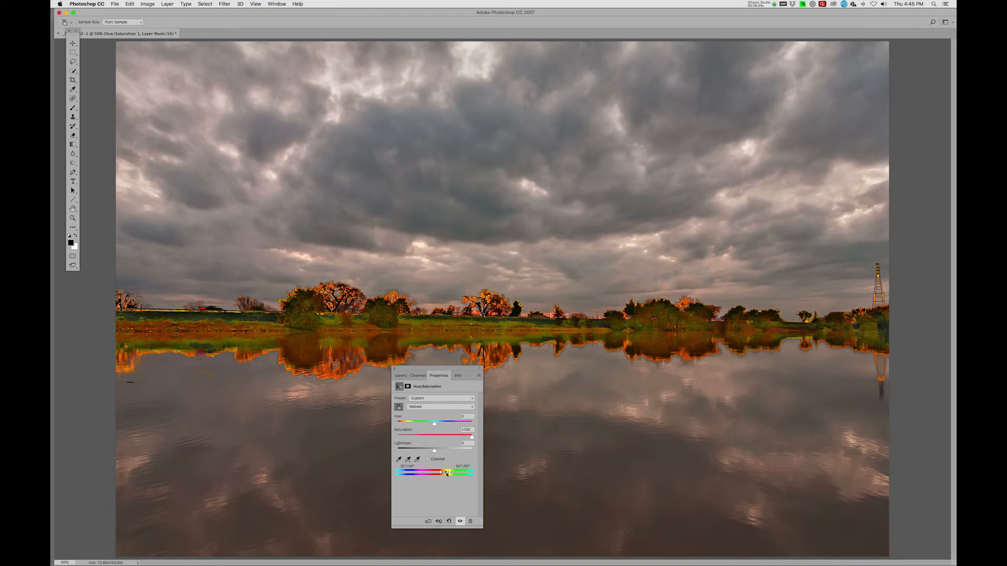
{"action": "left_click_drag", "start_coordinate": [446, 474], "coordinate": [452, 474]}
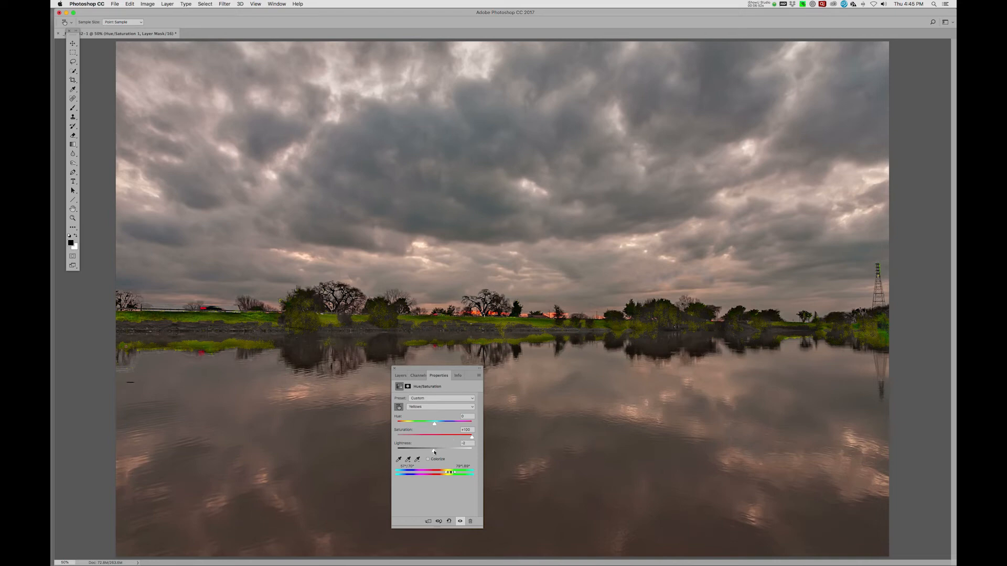
{"action": "left_click_drag", "start_coordinate": [434, 451], "coordinate": [458, 453]}
Step: Delete the Hue/Saturation layer's mask, lower the layer's opacity to about 33%, and compare the image with and without it
{"action": "left_click", "coordinate": [400, 376]}
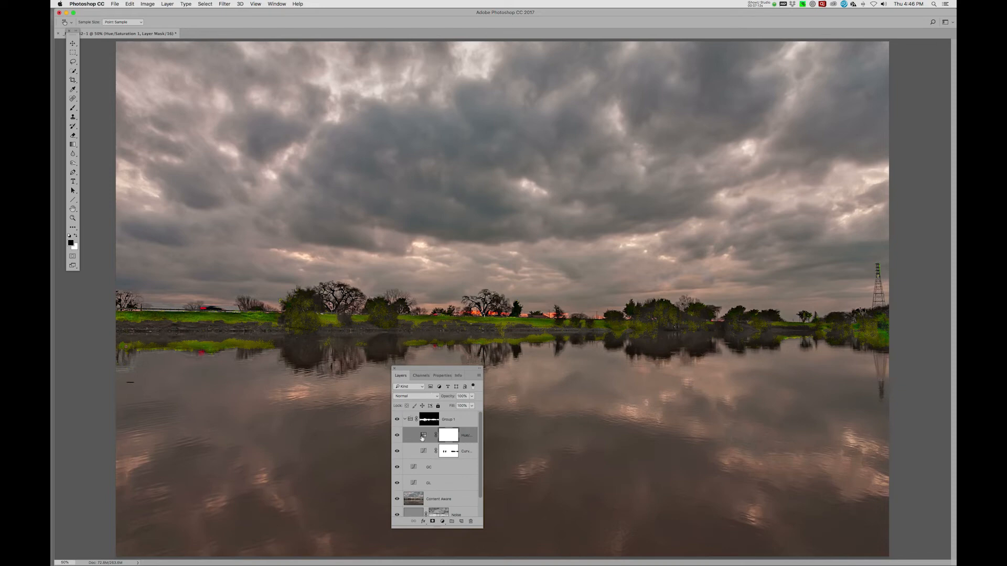
{"action": "right_click", "coordinate": [448, 437]}
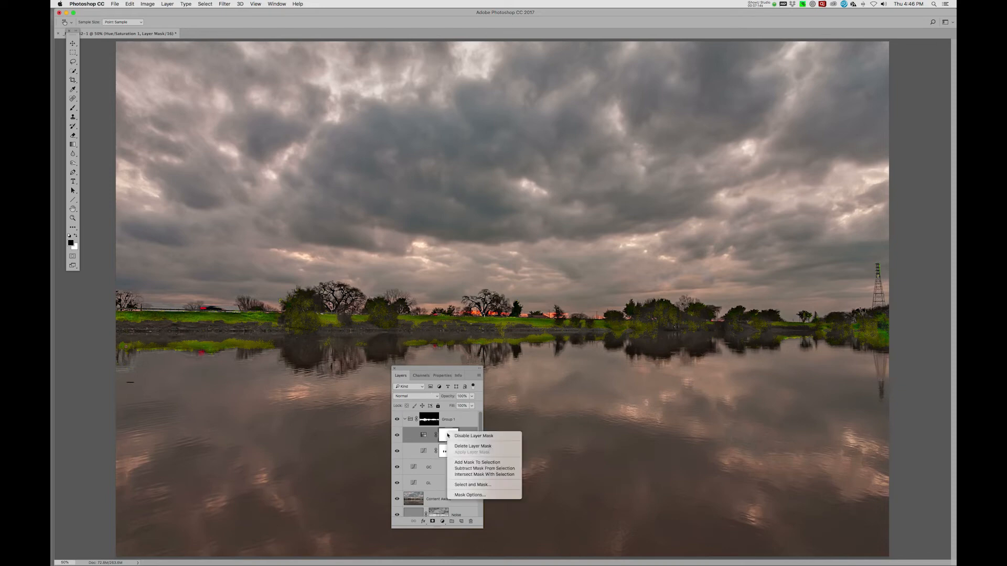
{"action": "left_click", "coordinate": [468, 448]}
{"action": "left_click", "coordinate": [472, 405]}
{"action": "left_click_drag", "start_coordinate": [471, 407], "coordinate": [448, 412]}
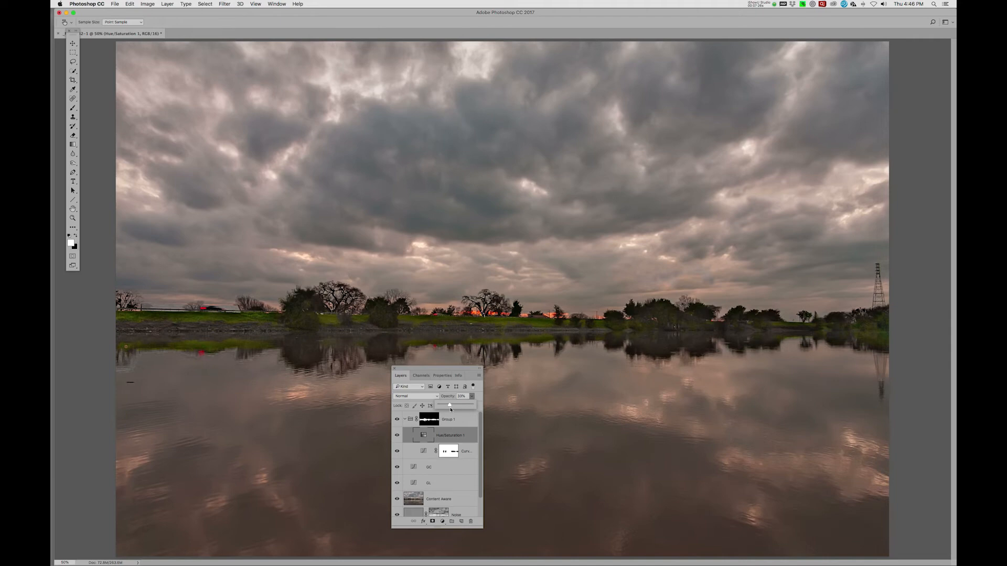
{"action": "left_click", "coordinate": [396, 435]}
Step: Load the Curves layer's mask inside the group as a selection and invert it to select the green trees and their reflections
{"action": "left_click", "coordinate": [446, 454]}
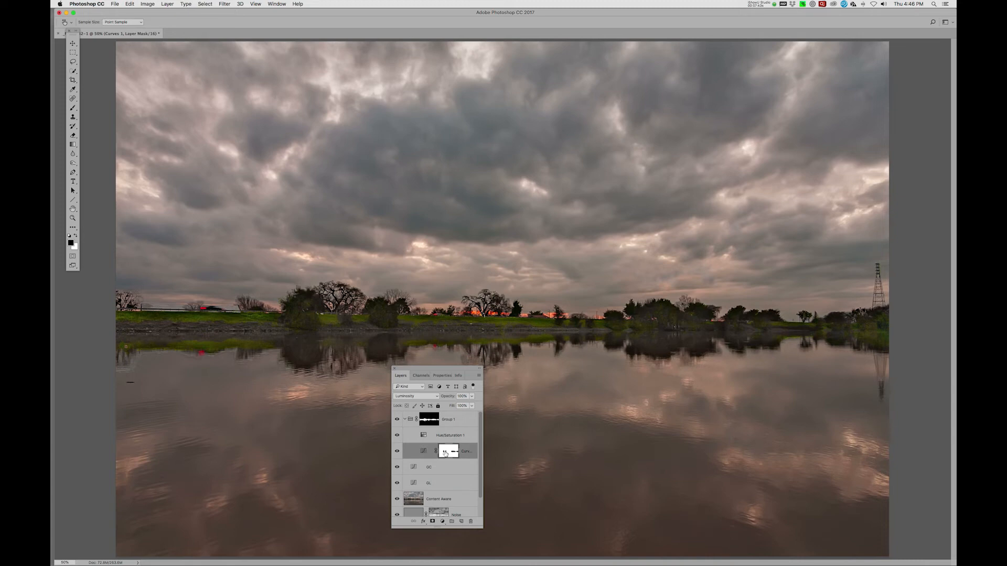
{"action": "left_click", "coordinate": [445, 454], "text": "super"}
{"action": "left_click", "coordinate": [205, 4]}
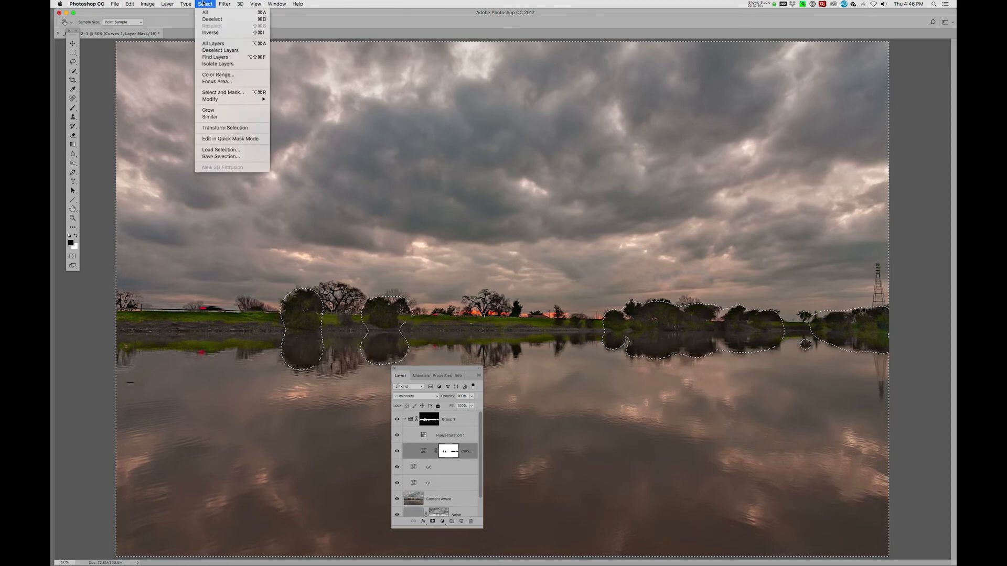
{"action": "left_click", "coordinate": [208, 32]}
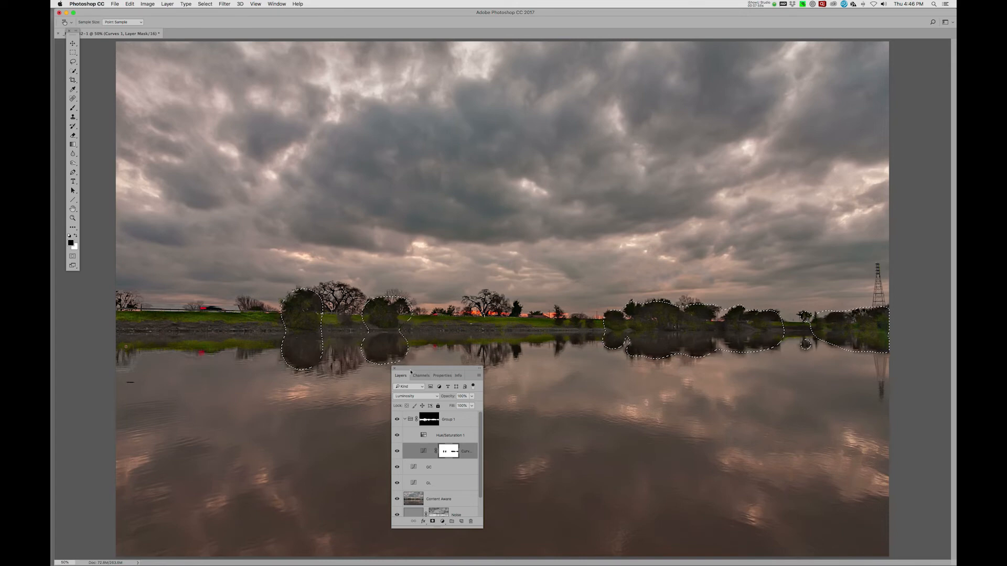
Step: Add a Curves adjustment layer in Luminosity mode above the group's existing Curves layer, masked by the tree selection
{"action": "left_click", "coordinate": [447, 434]}
{"action": "key", "text": "b"}
{"action": "key", "text": "x"}
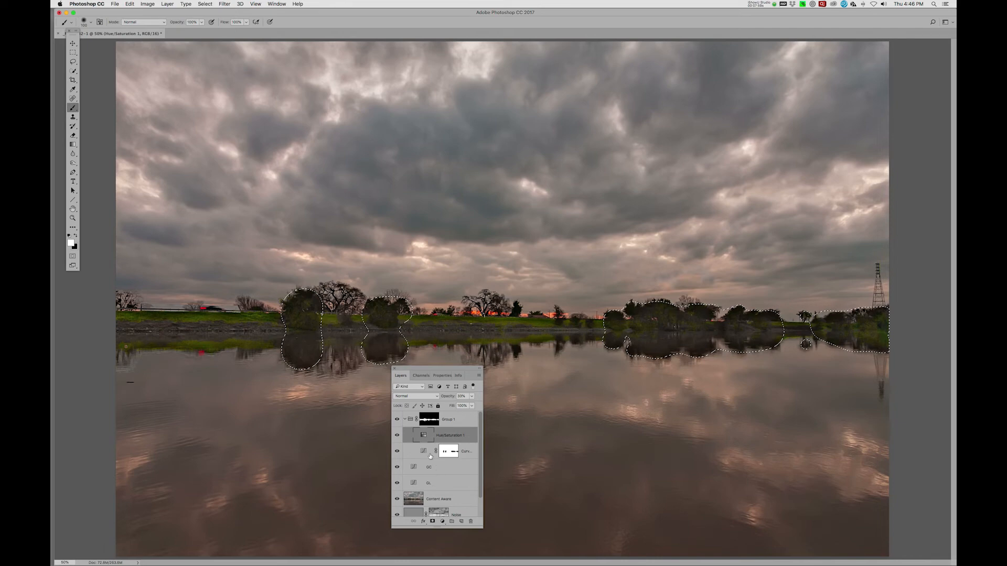
{"action": "left_click", "coordinate": [428, 458]}
{"action": "key", "text": "super+d"}
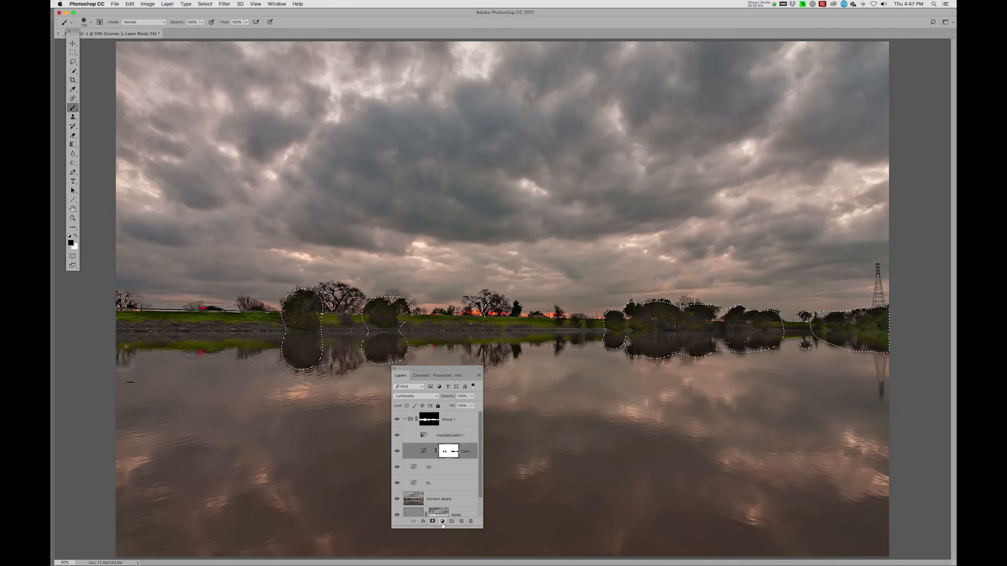
{"action": "left_click", "coordinate": [443, 522]}
{"action": "mouse_move", "coordinate": [457, 558]}
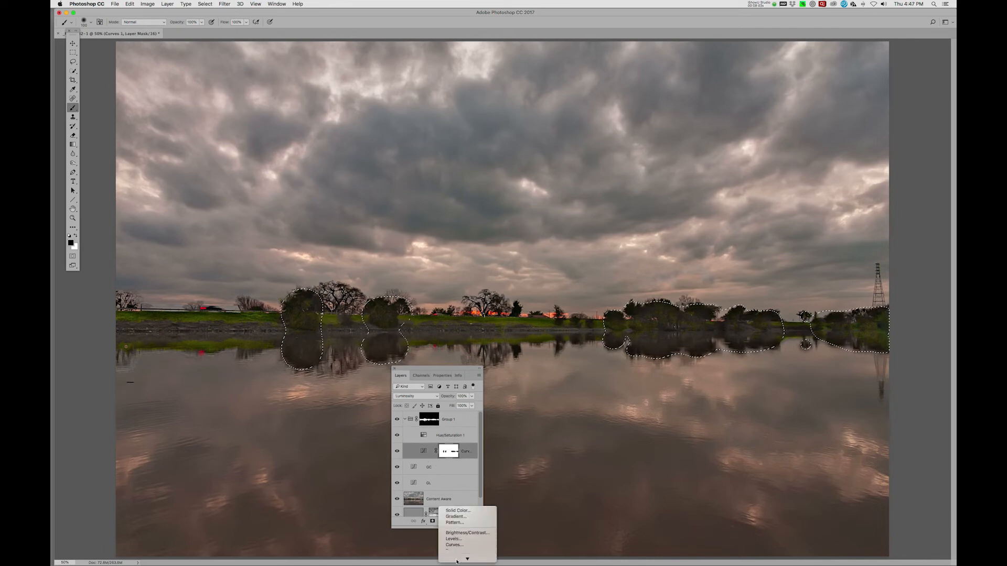
{"action": "left_click", "coordinate": [453, 527], "text": "alt"}
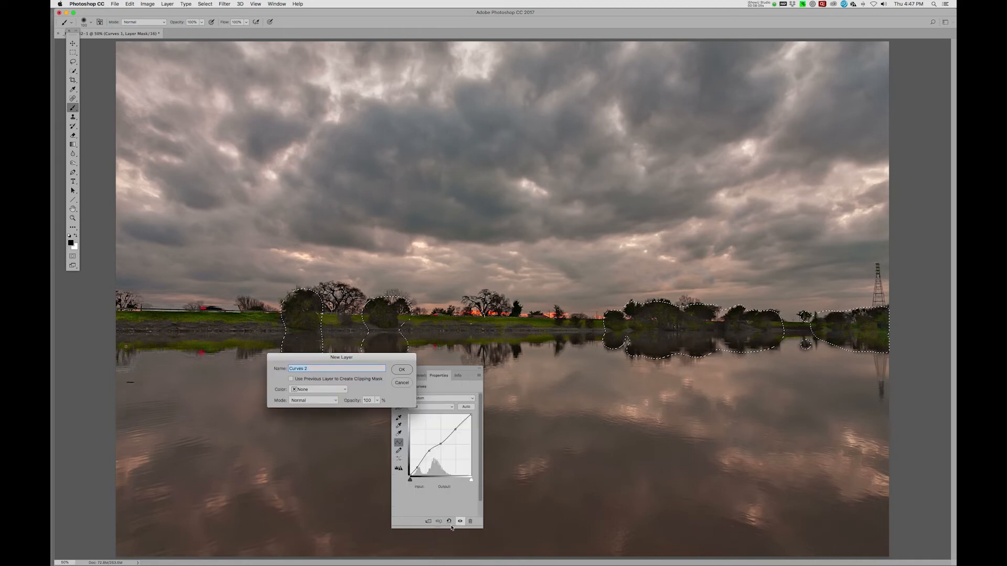
{"action": "left_click", "coordinate": [314, 400]}
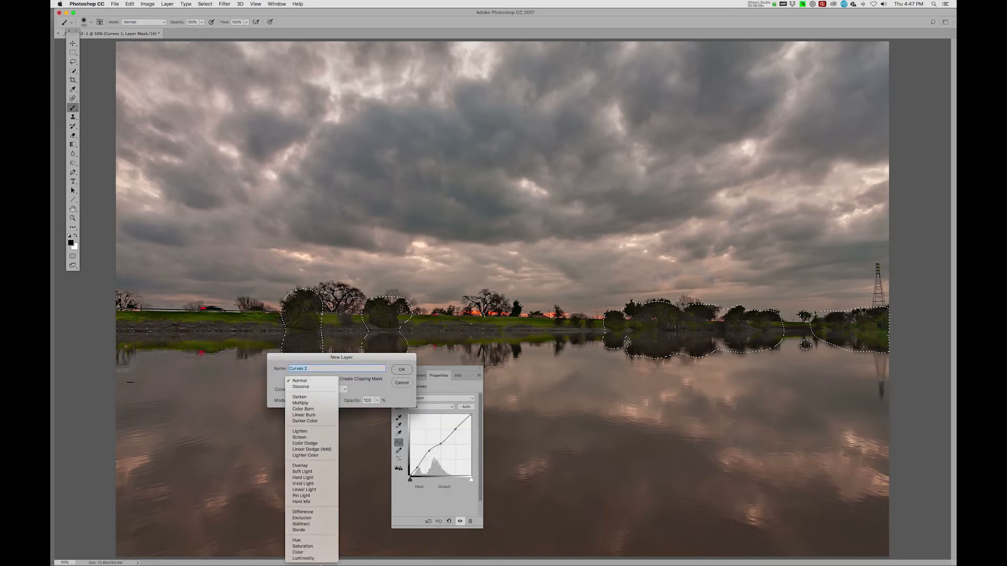
{"action": "left_click", "coordinate": [304, 558]}
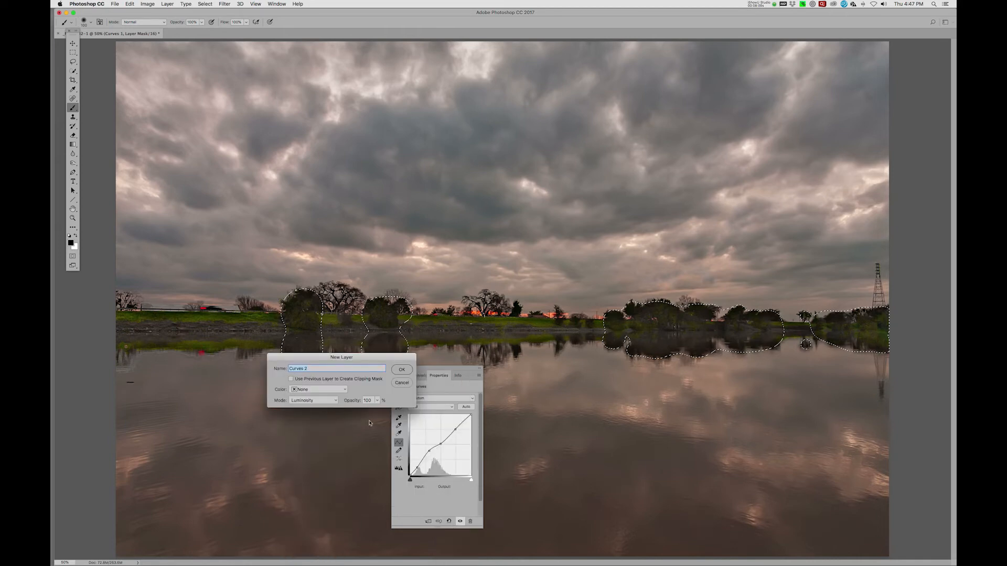
{"action": "left_click", "coordinate": [402, 370]}
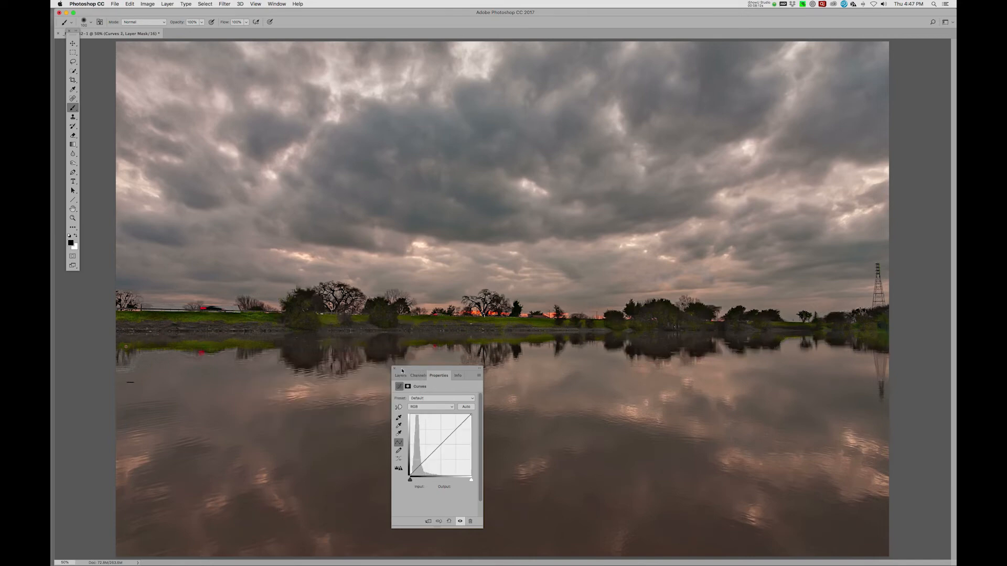
Step: Darken the tree shadows on the new curve with on-image adjustment, and add a midpoint to anchor the midtones
{"action": "left_click", "coordinate": [399, 408]}
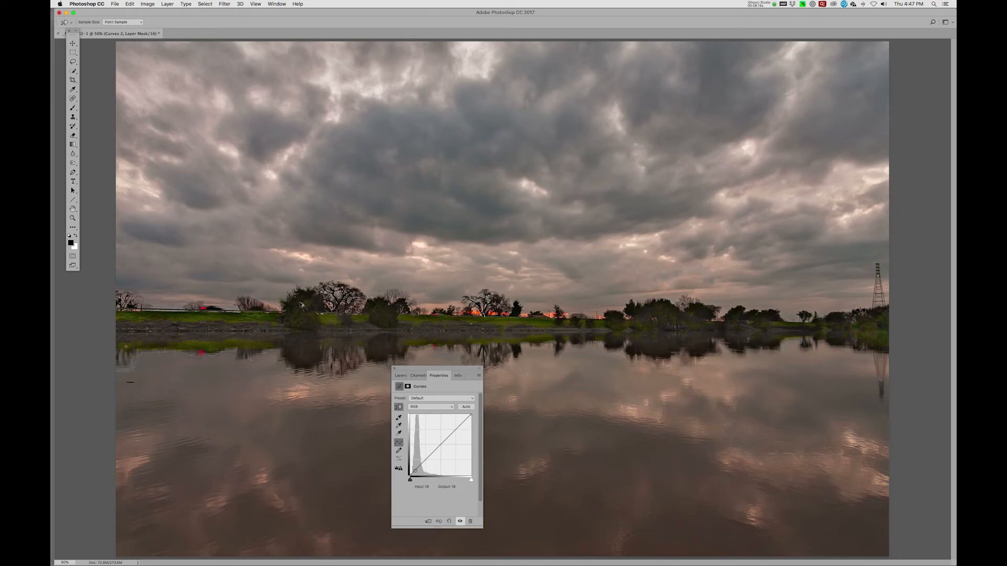
{"action": "left_click_drag", "start_coordinate": [300, 302], "coordinate": [354, 337]}
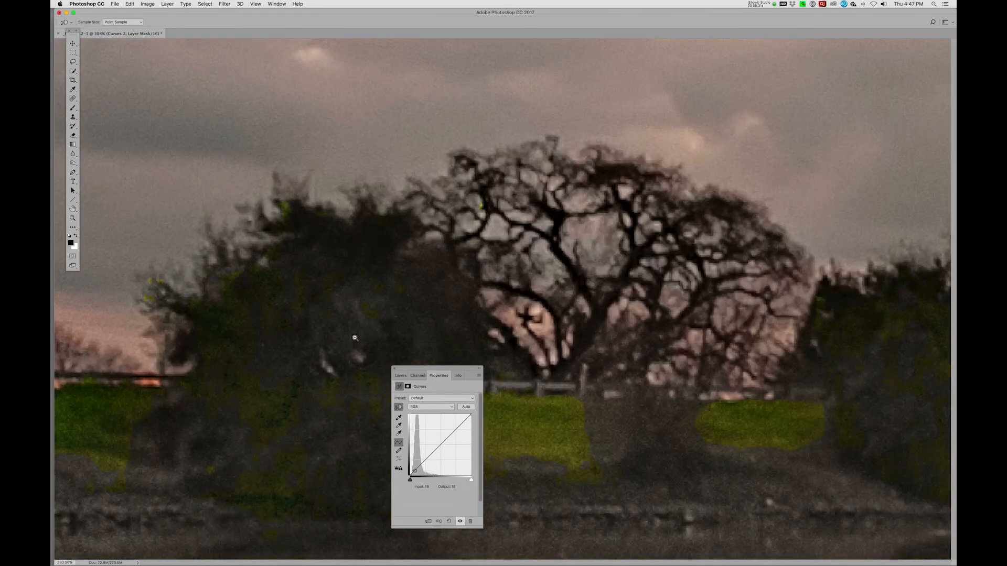
{"action": "left_click_drag", "start_coordinate": [413, 371], "coordinate": [378, 385]}
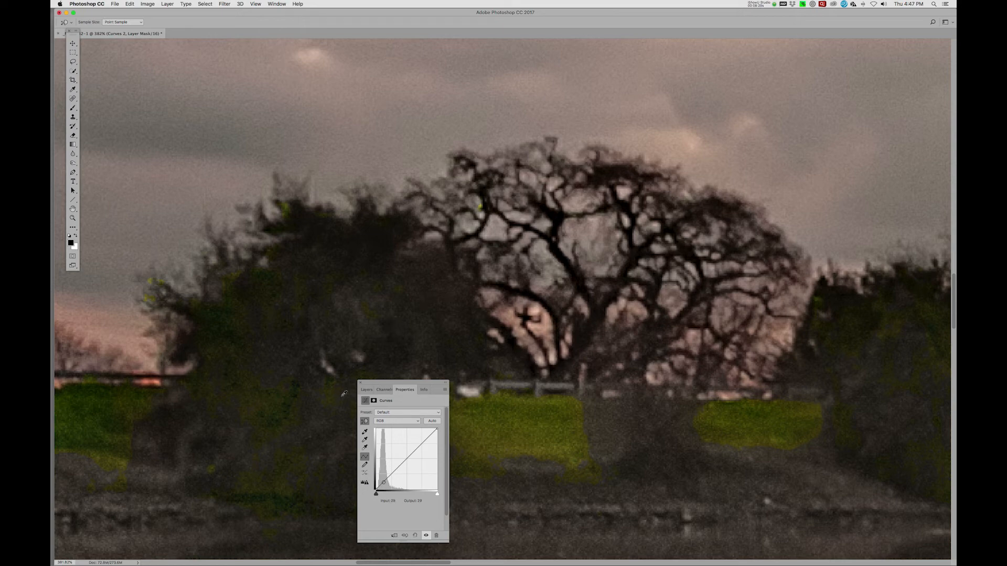
{"action": "left_click_drag", "start_coordinate": [325, 399], "coordinate": [325, 406]}
{"action": "left_click", "coordinate": [406, 459]}
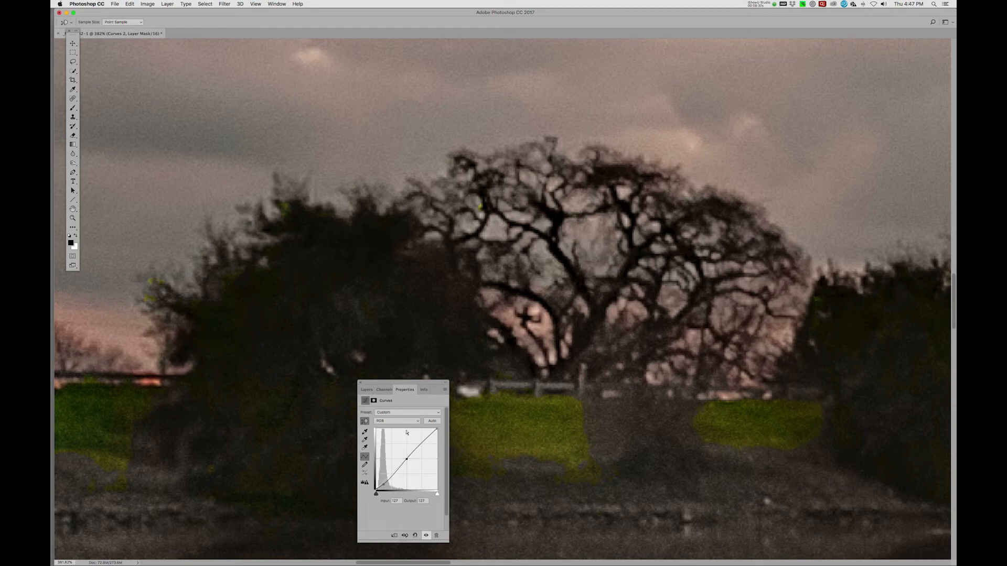
Step: Compare the trees with and without the new Curves adjustment, both close up and in the whole image
{"action": "left_click", "coordinate": [426, 536]}
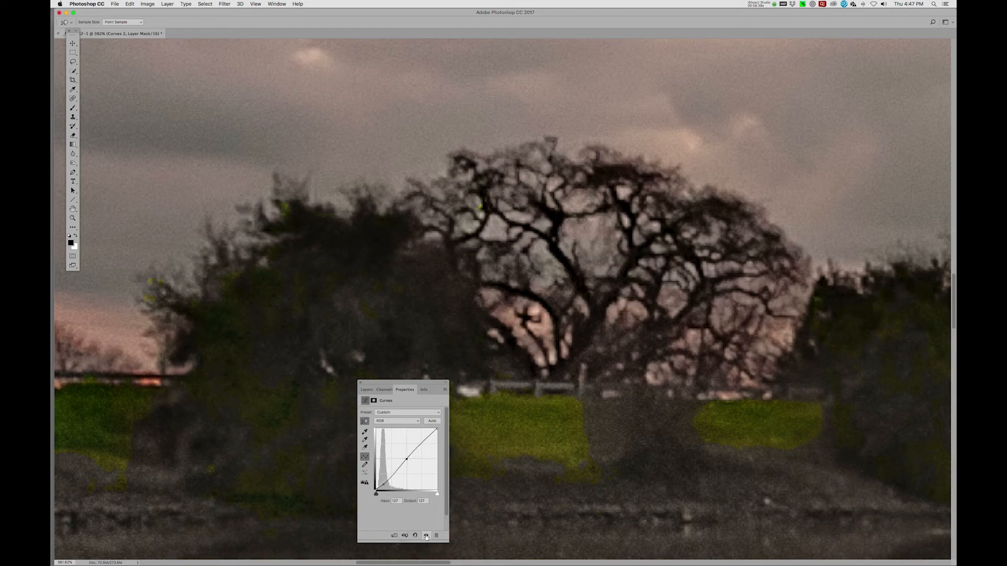
{"action": "key", "text": "super+0"}
{"action": "left_click", "coordinate": [426, 537]}
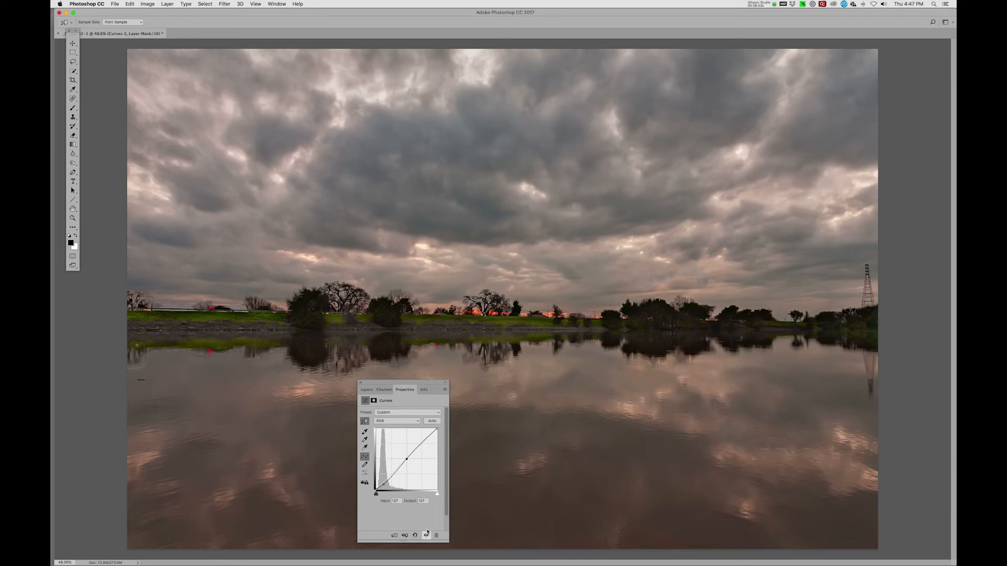
Step: Collapse Group 1 and make a rectangular selection over the lower sky, from the image's right edge to the middle of the riverbank
{"action": "left_click", "coordinate": [367, 390]}
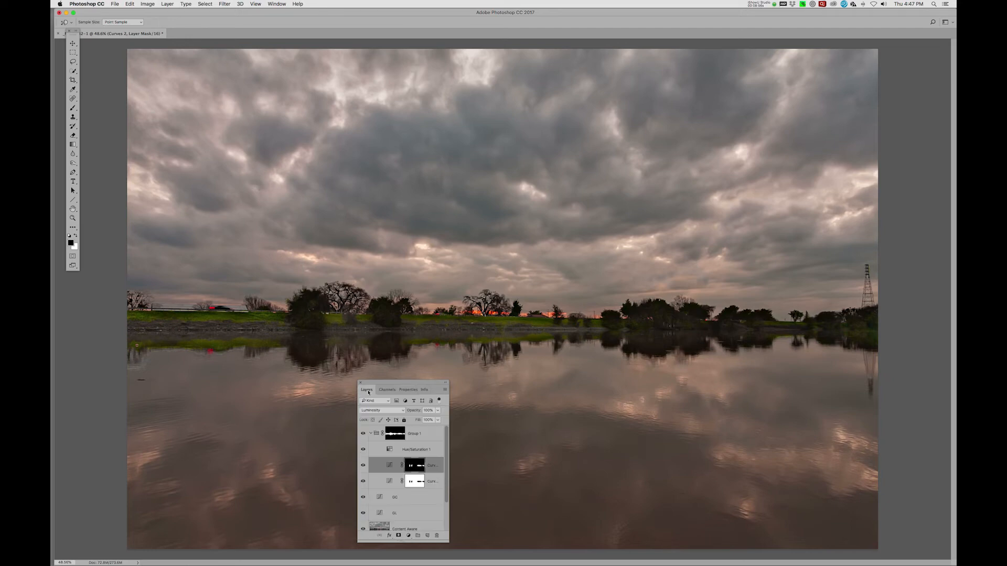
{"action": "left_click", "coordinate": [372, 434]}
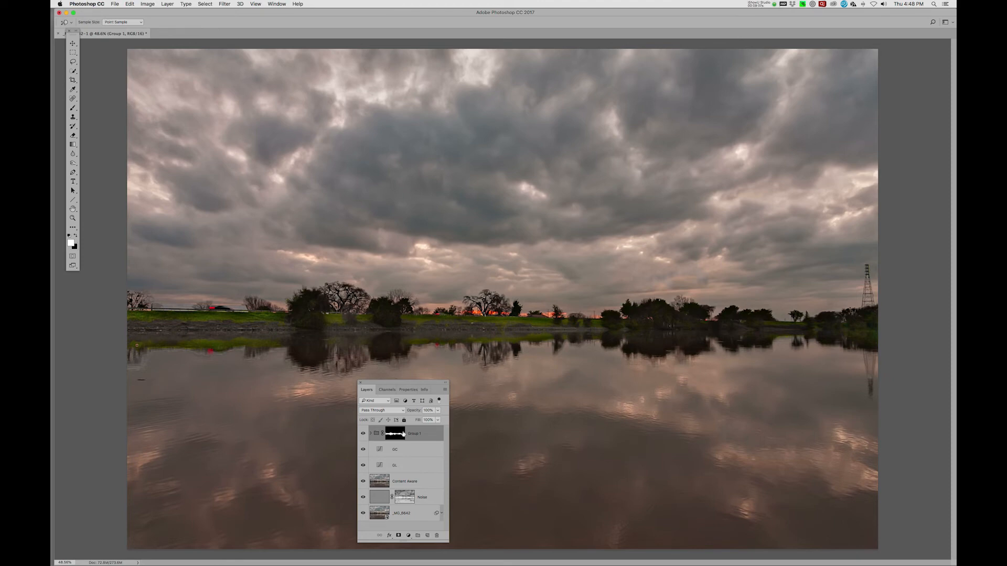
{"action": "left_click", "coordinate": [73, 53]}
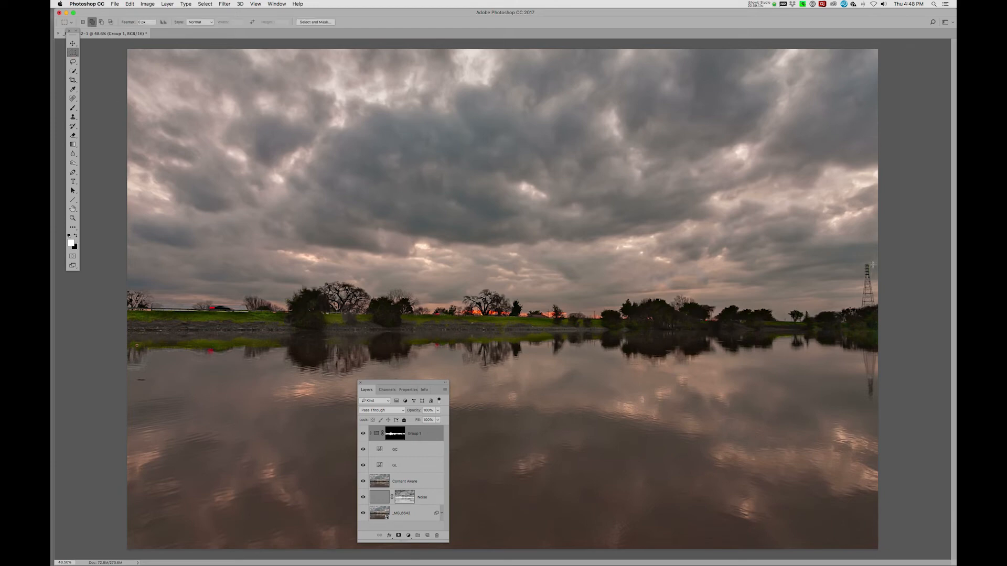
{"action": "left_click_drag", "start_coordinate": [878, 183], "coordinate": [412, 328]}
Step: Add an orange (#bc6a00) Solid Color fill layer masked by the rectangular selection
{"action": "left_click", "coordinate": [408, 536]}
{"action": "left_click", "coordinate": [419, 542]}
{"action": "left_click_drag", "start_coordinate": [346, 428], "coordinate": [347, 429]}
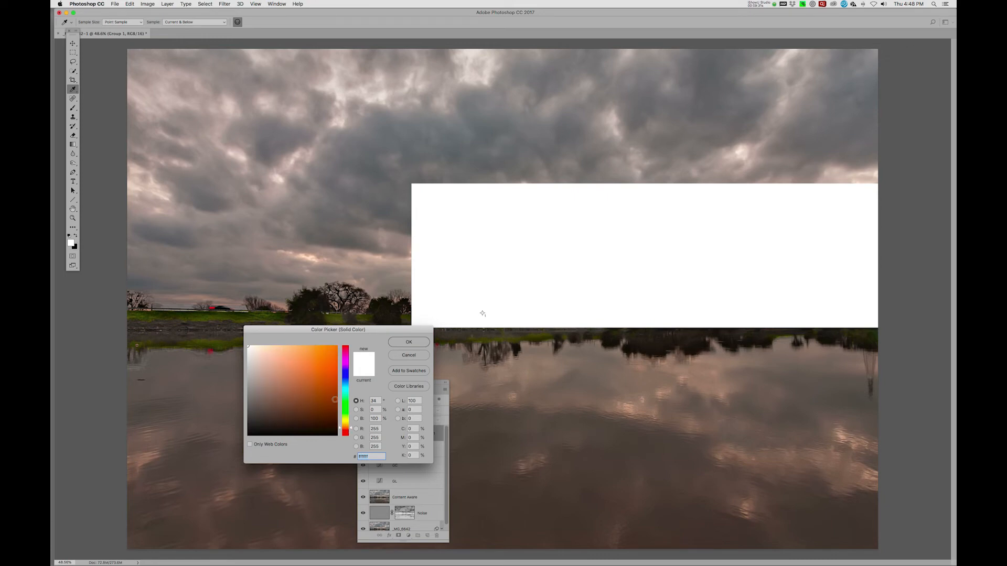
{"action": "left_click", "coordinate": [338, 372]}
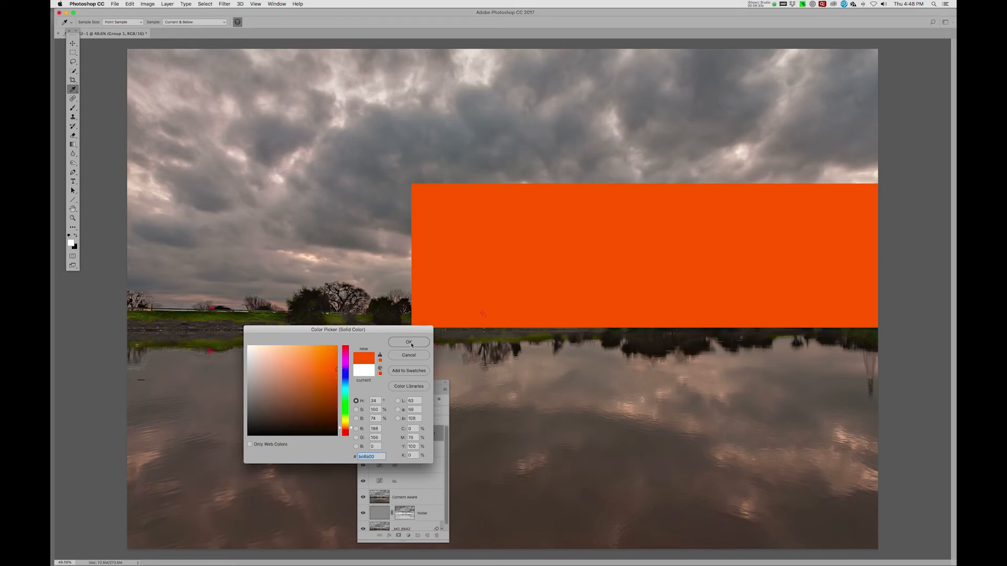
{"action": "left_click", "coordinate": [409, 342]}
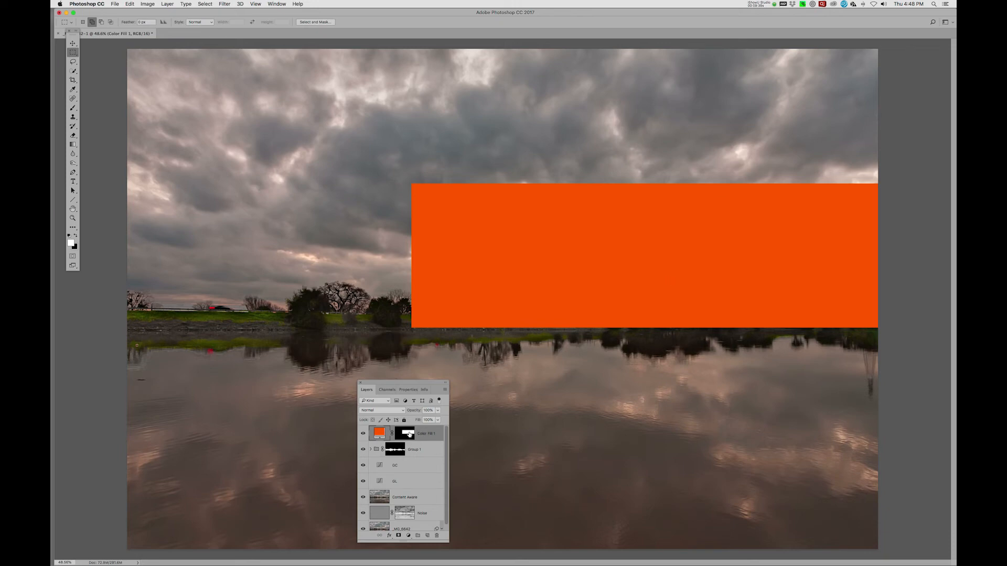
Step: Load the color fill's mask as a selection and transform it into a wedge by pulling its upper-left corner down near the shoreline
{"action": "left_click", "coordinate": [409, 435], "text": "super"}
{"action": "left_click", "coordinate": [409, 434]}
{"action": "key", "text": "super+t"}
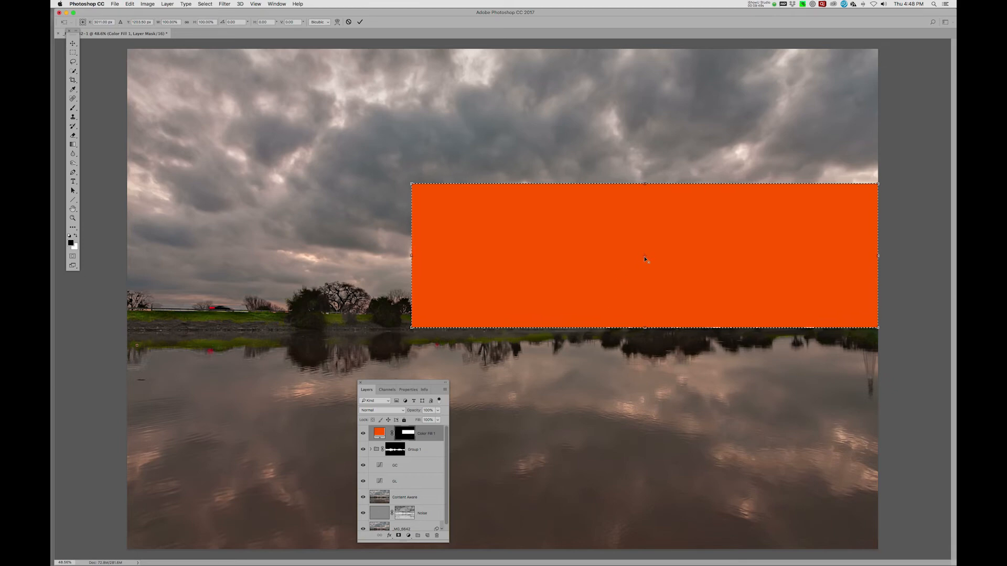
{"action": "left_click_drag", "start_coordinate": [646, 259], "coordinate": [878, 186]}
{"action": "mouse_move", "coordinate": [411, 184]}
{"action": "left_mouse_down"}
{"action": "mouse_move", "coordinate": [410, 217]}
{"action": "mouse_move", "coordinate": [408, 184]}
{"action": "left_mouse_up"}
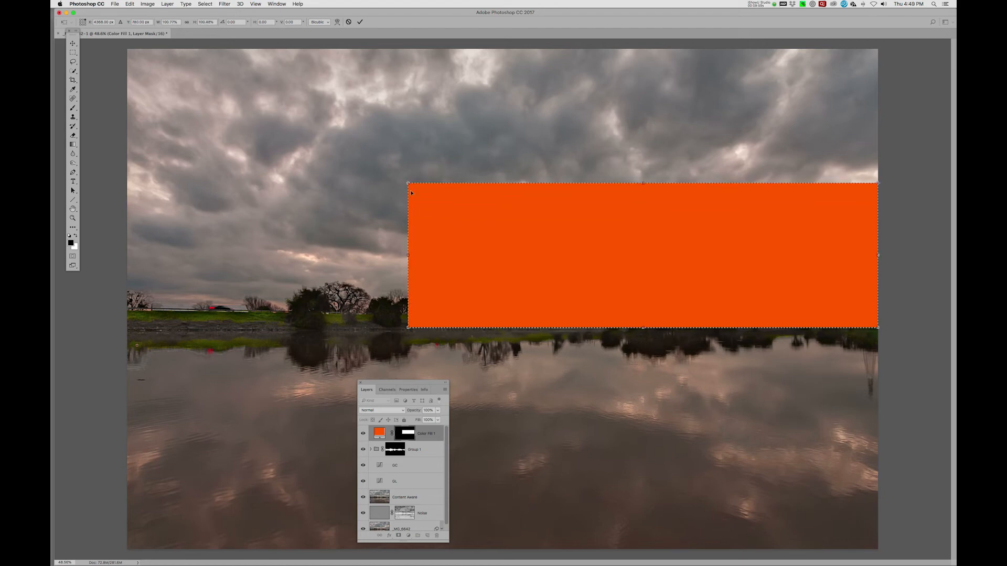
{"action": "right_click", "coordinate": [554, 251]}
{"action": "left_click", "coordinate": [575, 281]}
{"action": "left_click_drag", "start_coordinate": [408, 183], "coordinate": [410, 315]}
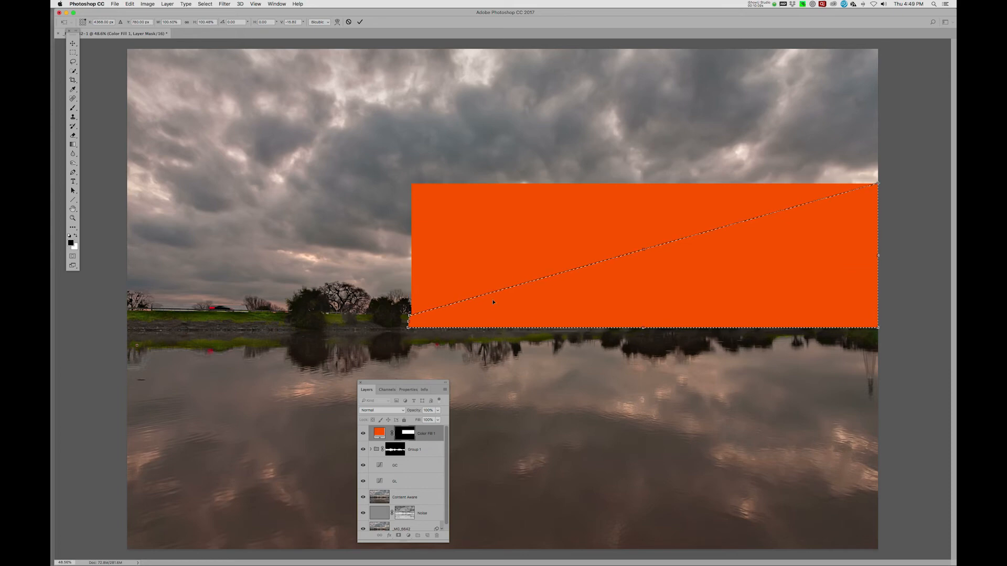
{"action": "left_click", "coordinate": [359, 22]}
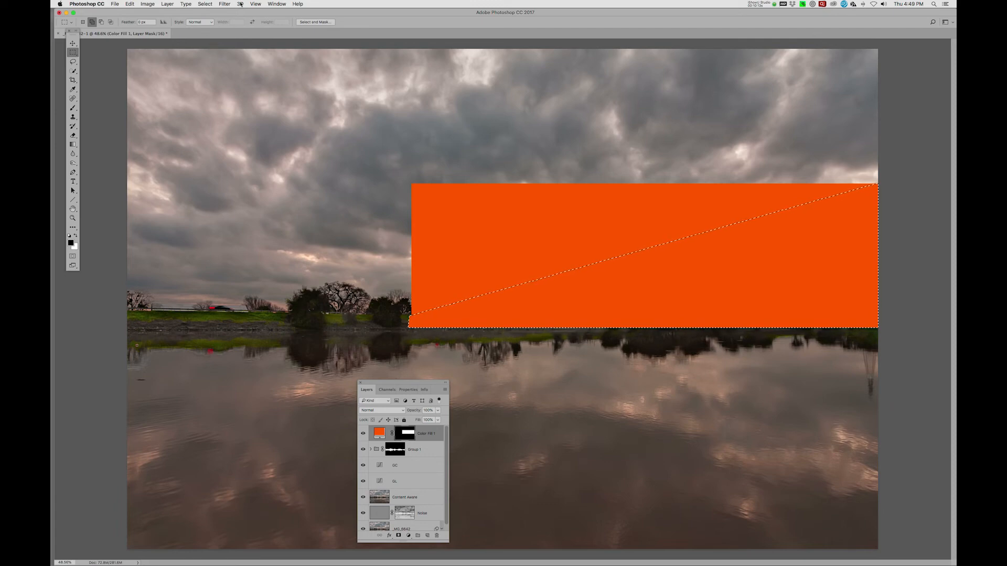
Step: Invert the wedge selection, fill that area of the color fill's mask with black, and deselect
{"action": "left_click", "coordinate": [205, 4]}
{"action": "left_click", "coordinate": [210, 32]}
{"action": "left_click", "coordinate": [77, 236]}
{"action": "key", "text": "super+z"}
{"action": "key", "text": "super+d"}
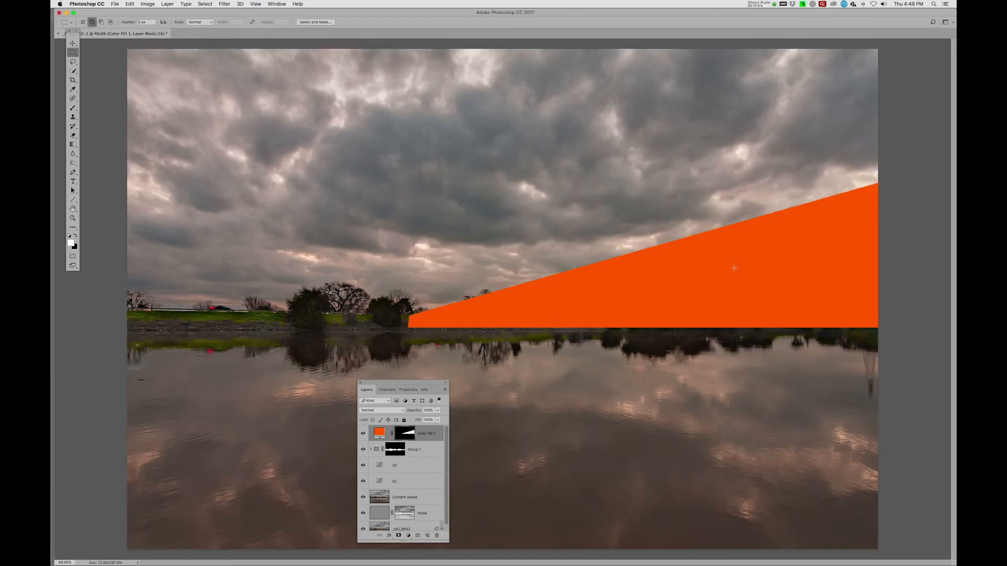
Step: Load Group 1's mask as a selection, fill it with black on the color fill's mask to uncover the trees and tower, and deselect
{"action": "left_click", "coordinate": [396, 450]}
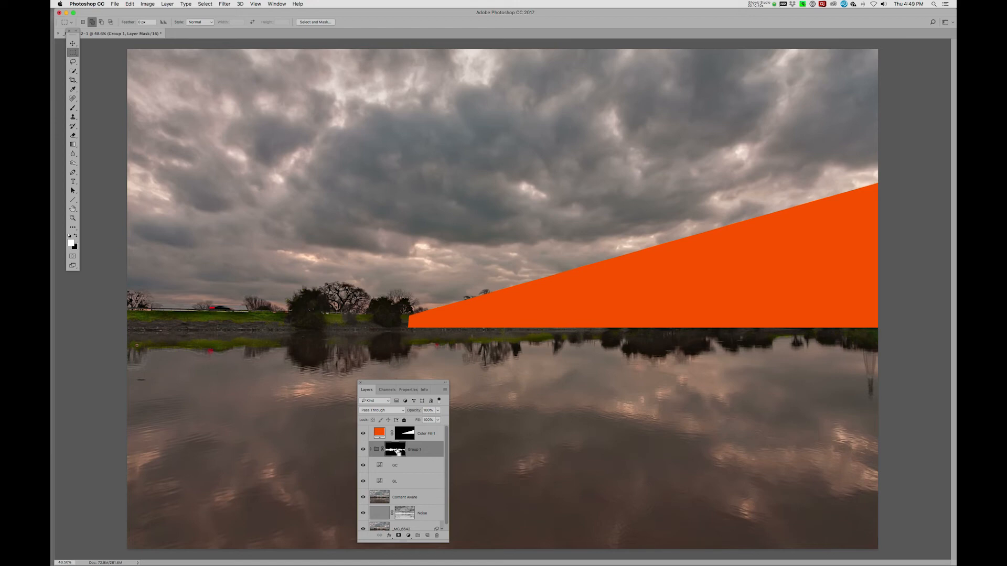
{"action": "left_click", "coordinate": [398, 452], "text": "super"}
{"action": "left_click", "coordinate": [407, 432]}
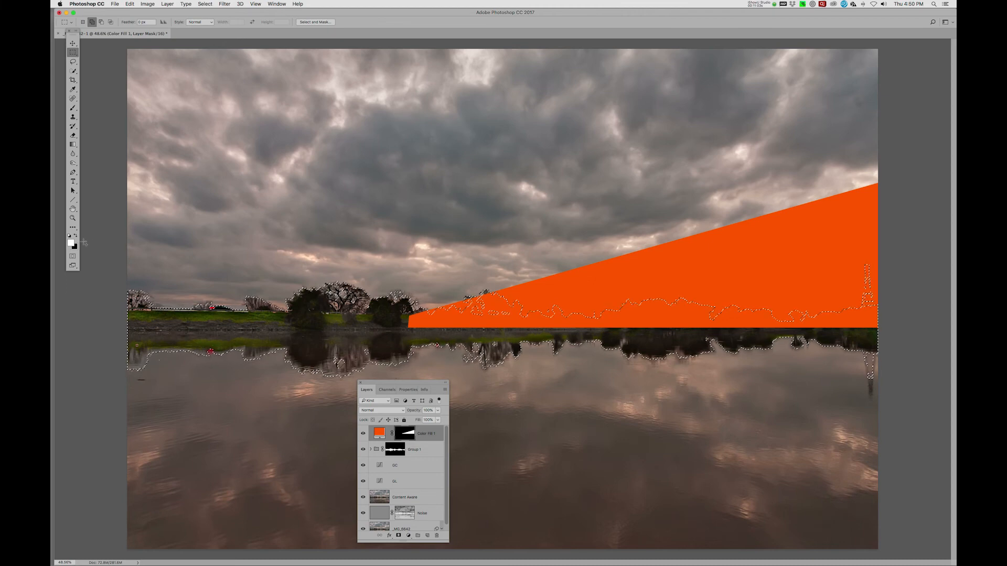
{"action": "key", "text": "super+BackSpace"}
{"action": "key", "text": "super+d"}
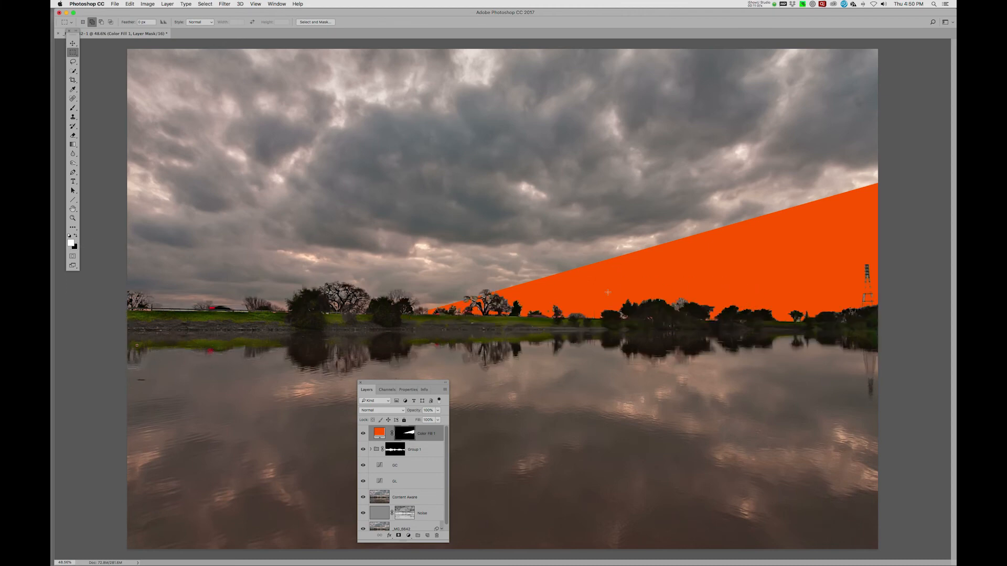
Step: Lower the orange fill layer's opacity to a light tint and feather its layer mask to blend the wedge into the sky
{"action": "left_click", "coordinate": [438, 411]}
{"action": "left_click_drag", "start_coordinate": [421, 420], "coordinate": [411, 423]}
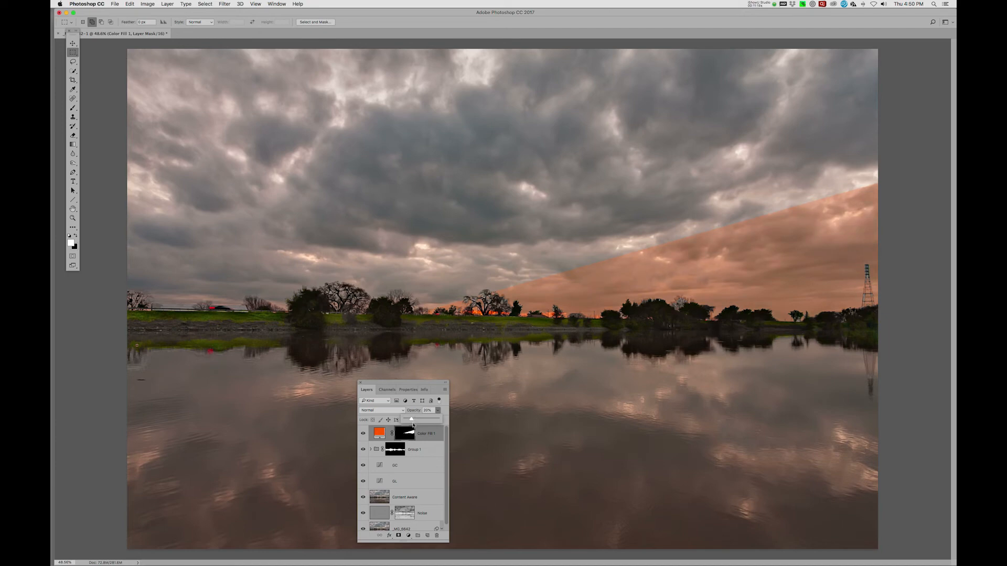
{"action": "double_click", "coordinate": [408, 435]}
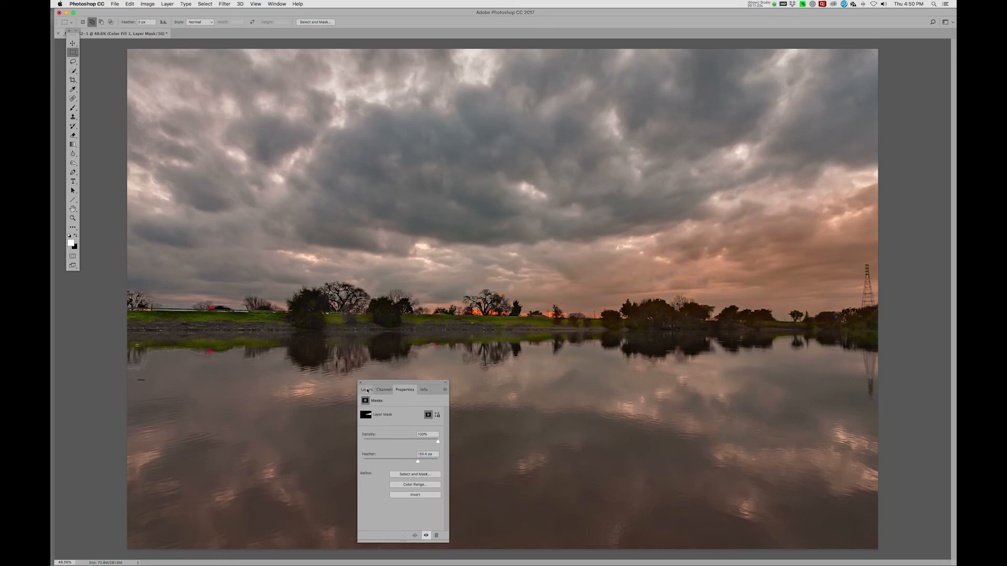
Step: Check the orange fill layer's opacity and toggle its visibility to compare the sky with and without the glow
{"action": "left_click", "coordinate": [367, 390]}
{"action": "left_click", "coordinate": [439, 411]}
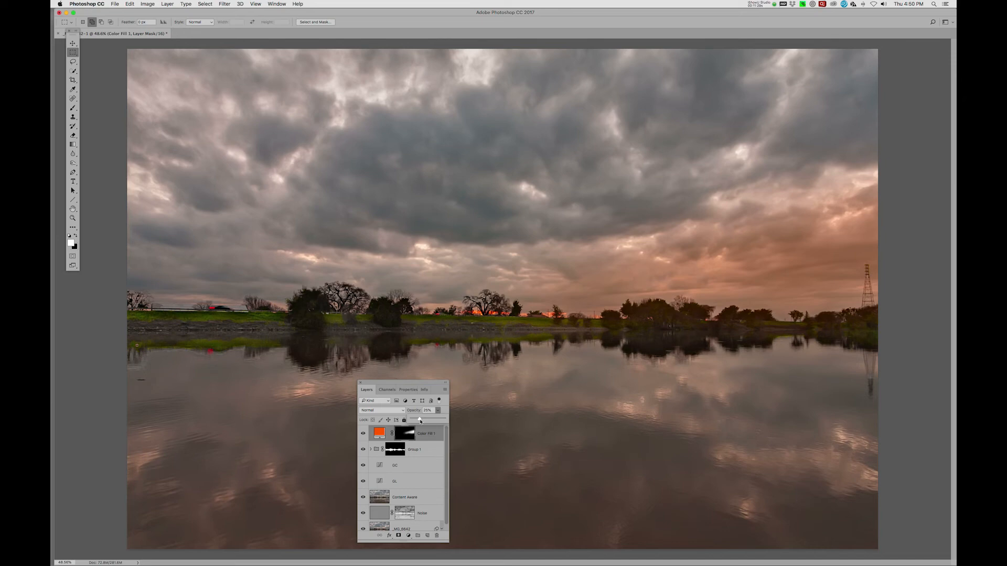
{"action": "left_click", "coordinate": [363, 434]}
{"action": "left_click", "coordinate": [363, 434]}
{"action": "left_click", "coordinate": [362, 434]}
{"action": "left_click", "coordinate": [363, 435]}
Step: Paint white on the color fill's mask with a large, reduced-flow brush over the right side of the water to reflect the glow
{"action": "left_click", "coordinate": [74, 108]}
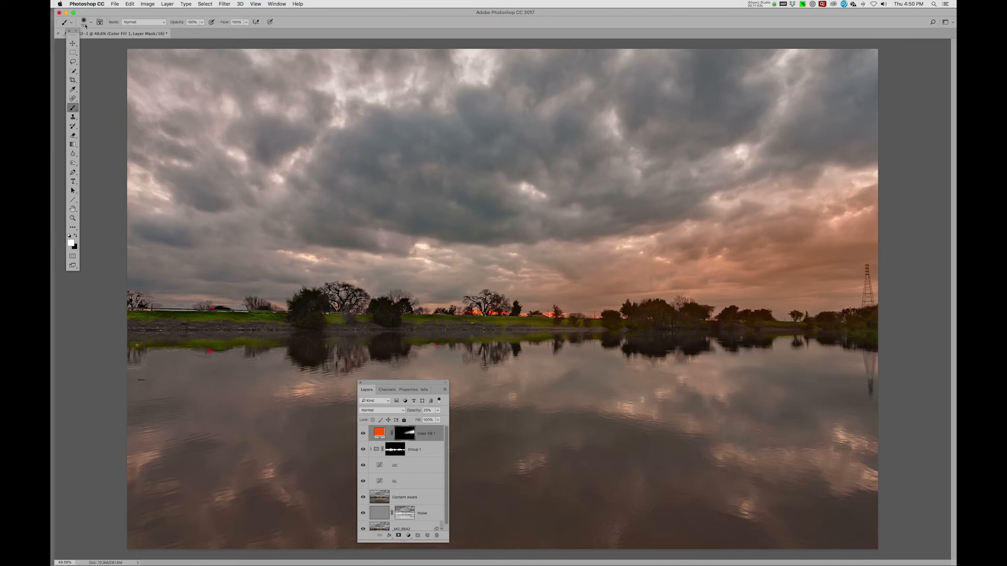
{"action": "left_click", "coordinate": [246, 22]}
{"action": "key", "text": "bracketright"}
{"action": "key", "text": "bracketright"}
{"action": "key", "text": "bracketright"}
{"action": "key", "text": "bracketright"}
{"action": "key", "text": "bracketright"}
{"action": "key", "text": "bracketright"}
{"action": "mouse_move", "coordinate": [849, 476]}
{"action": "left_mouse_down"}
{"action": "mouse_move", "coordinate": [725, 452]}
{"action": "mouse_move", "coordinate": [865, 454]}
{"action": "left_mouse_up"}
Step: Toggle the color fill layer's visibility to compare the water with and without the painted reflection
{"action": "mouse_move", "coordinate": [424, 385]}
{"action": "left_mouse_down"}
{"action": "mouse_move", "coordinate": [342, 432]}
{"action": "mouse_move", "coordinate": [327, 468]}
{"action": "left_mouse_up"}
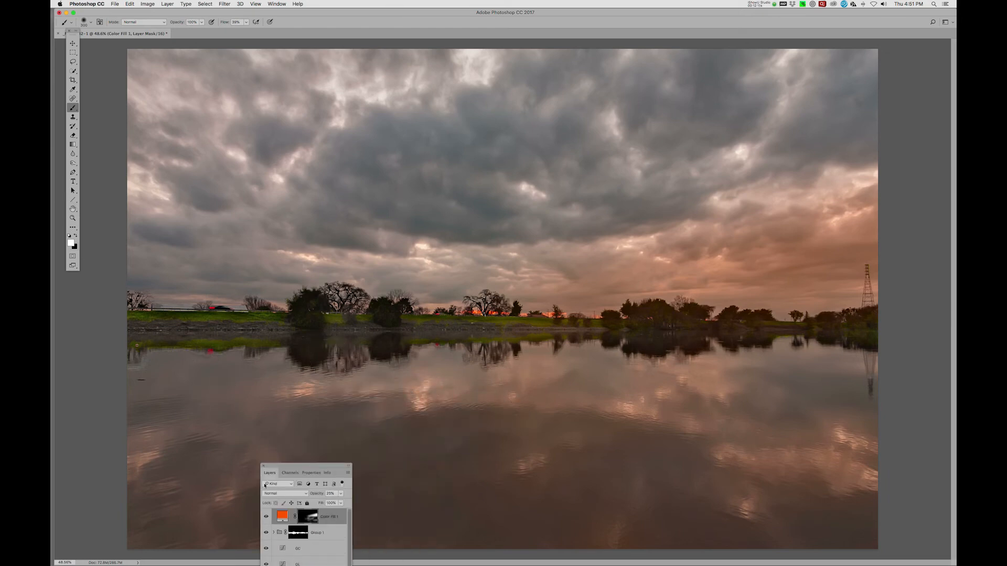
{"action": "left_click", "coordinate": [266, 517]}
{"action": "left_click", "coordinate": [265, 517]}
{"action": "left_click", "coordinate": [266, 517]}
{"action": "left_click", "coordinate": [266, 517]}
Step: Place the color fill layer in a new group and move its mask onto the group
{"action": "left_click_drag", "start_coordinate": [307, 468], "coordinate": [250, 340]}
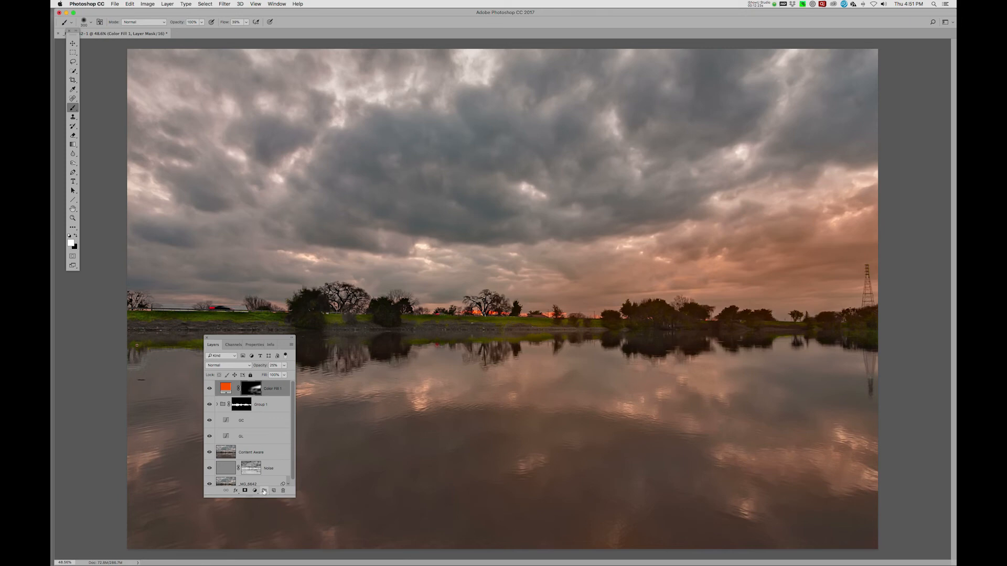
{"action": "left_click", "coordinate": [263, 491]}
{"action": "left_click_drag", "start_coordinate": [227, 398], "coordinate": [254, 386]}
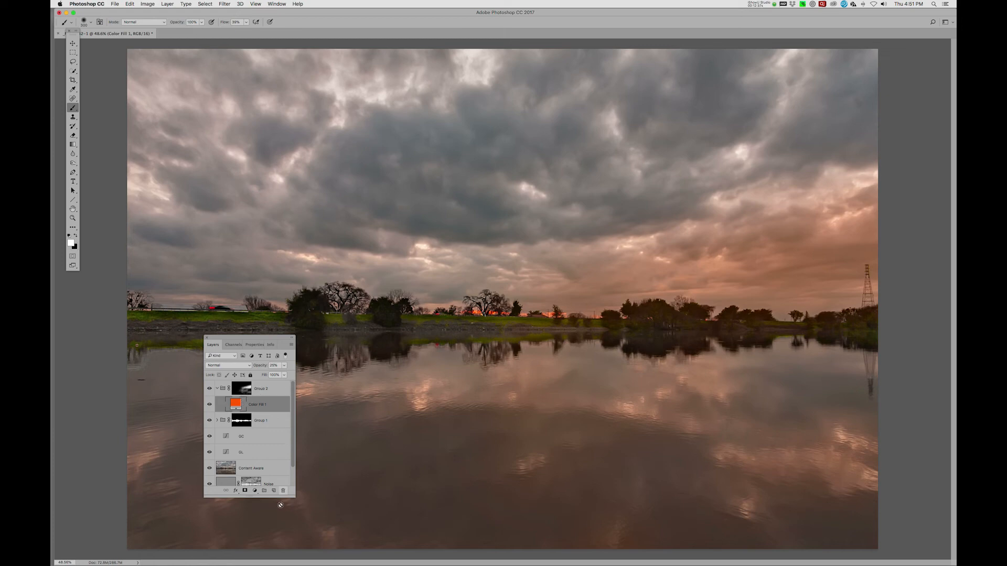
Step: Add a Curves adjustment above the color fill inside Group 2, set it to Luminosity blending, and delete its layer mask
{"action": "left_click", "coordinate": [254, 490]}
{"action": "left_click", "coordinate": [279, 532]}
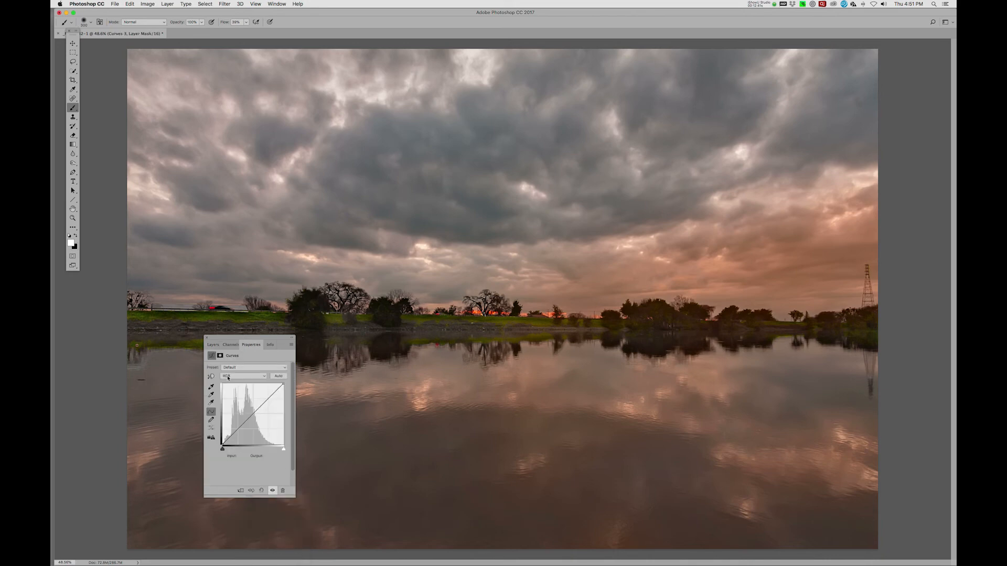
{"action": "left_click", "coordinate": [212, 344]}
{"action": "left_click", "coordinate": [227, 365]}
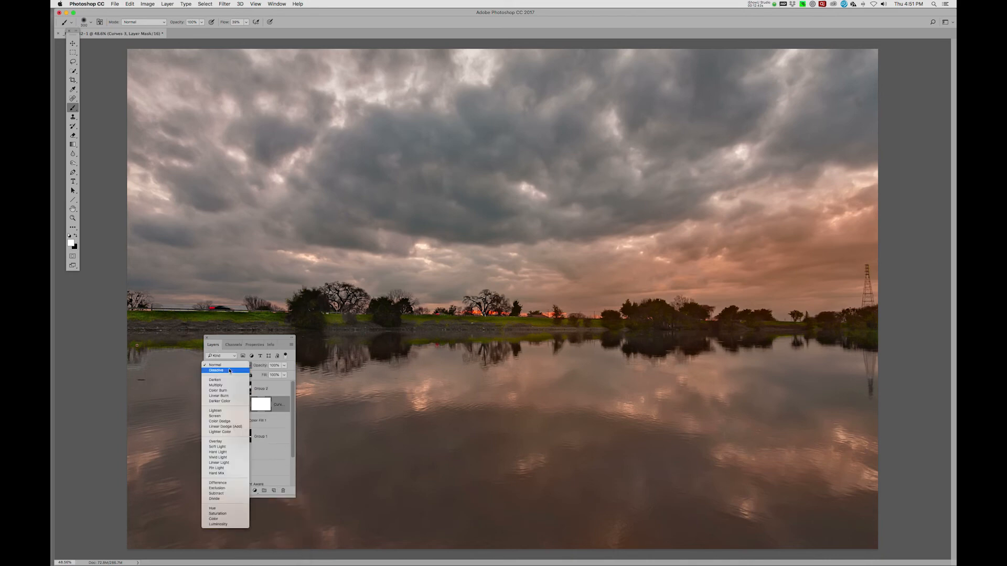
{"action": "left_click", "coordinate": [219, 524]}
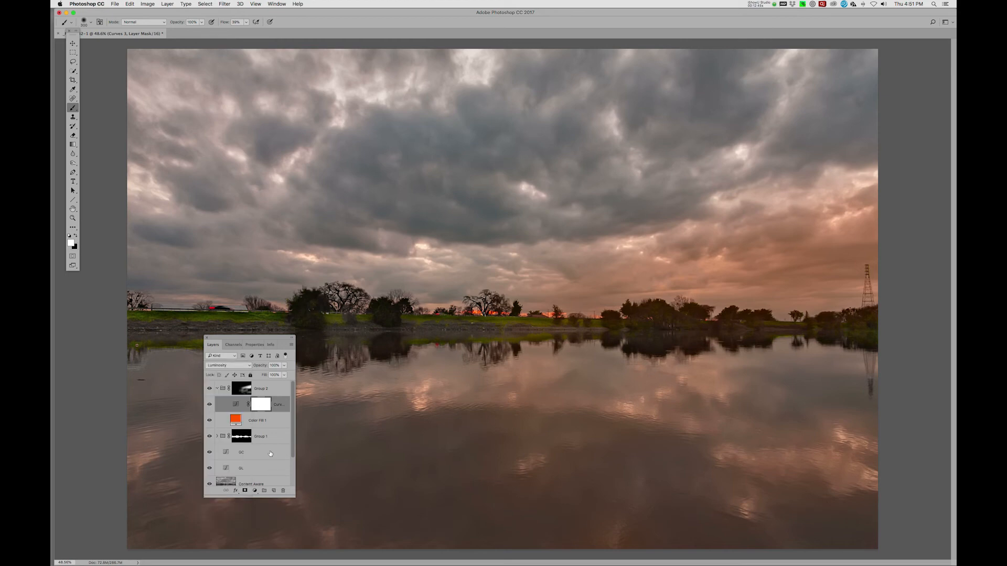
{"action": "right_click", "coordinate": [261, 407]}
{"action": "left_click", "coordinate": [278, 420]}
Step: Boost the sunset contrast with on-image Curves adjustments, darkening the shadowed orange clouds and brightening the lighter ones
{"action": "double_click", "coordinate": [234, 407]}
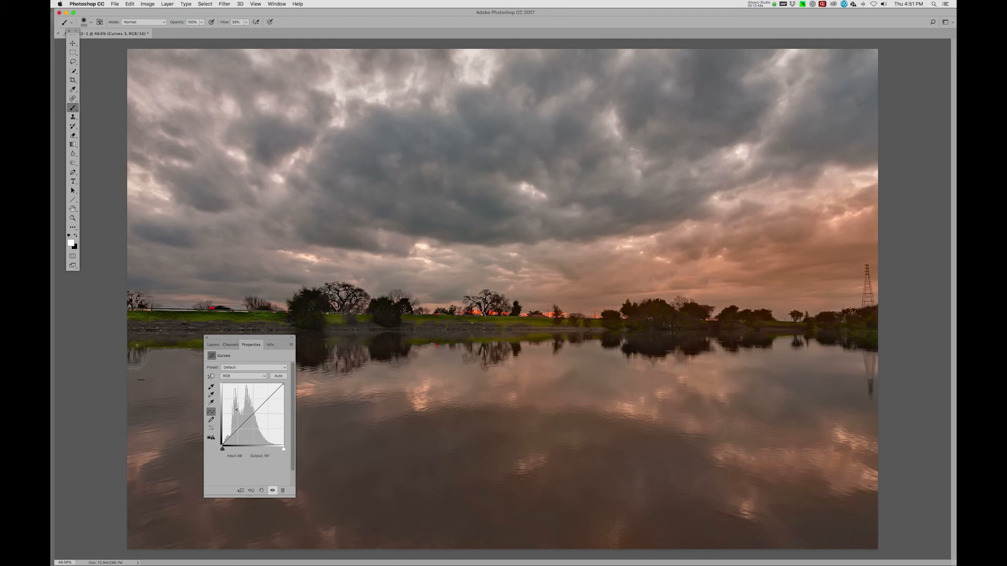
{"action": "left_click", "coordinate": [211, 377]}
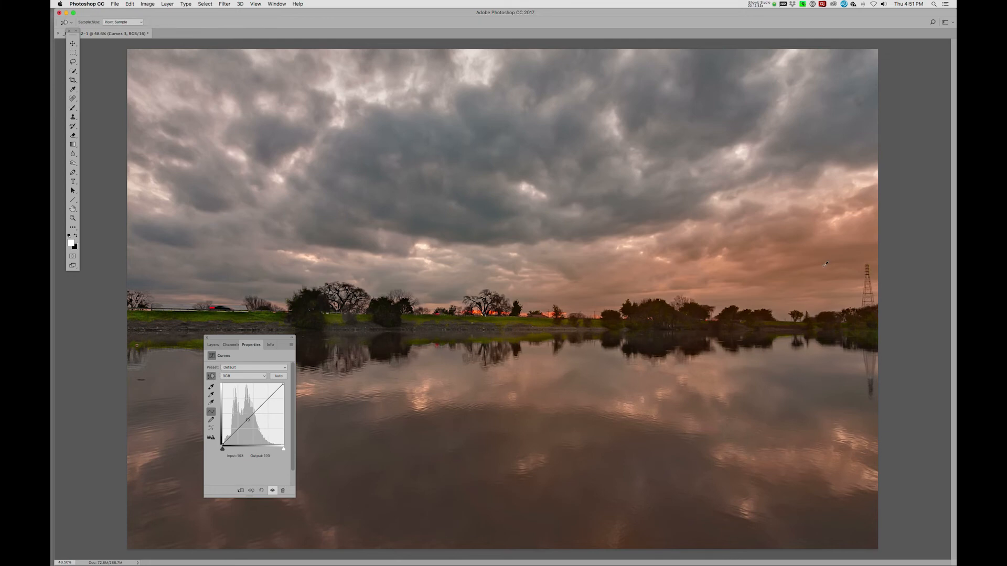
{"action": "left_click_drag", "start_coordinate": [818, 262], "coordinate": [818, 271]}
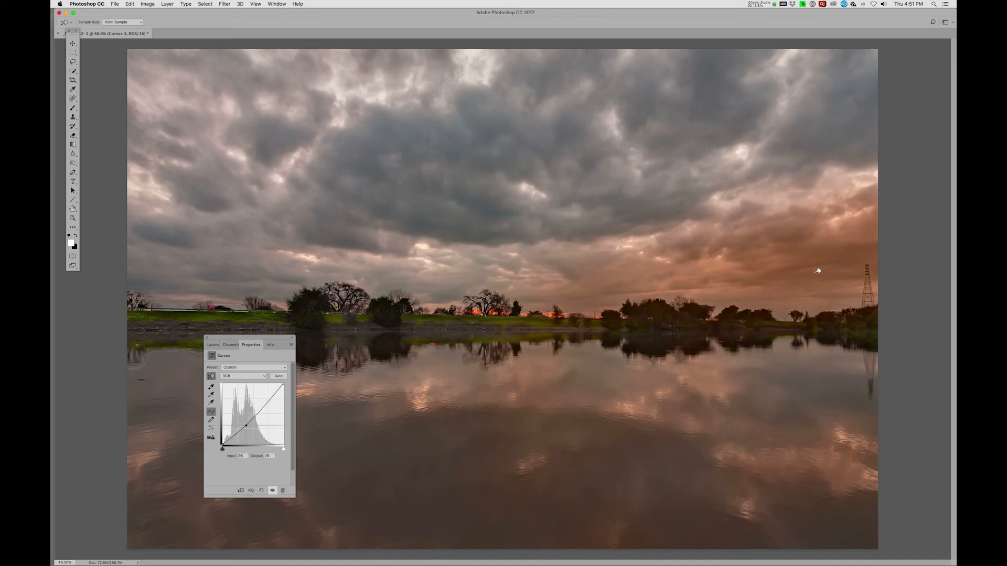
{"action": "left_click_drag", "start_coordinate": [779, 262], "coordinate": [784, 252]}
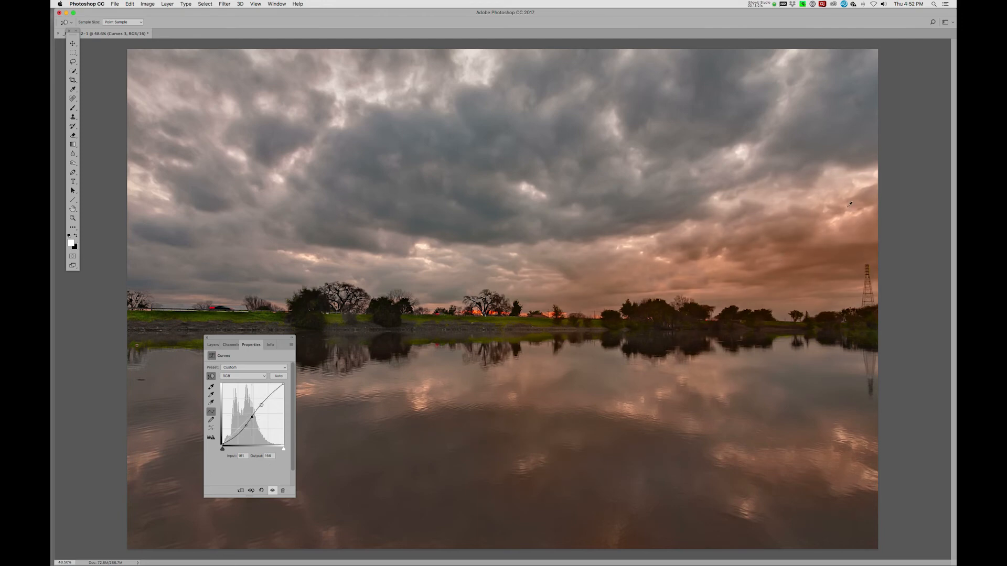
{"action": "left_click_drag", "start_coordinate": [840, 218], "coordinate": [839, 216]}
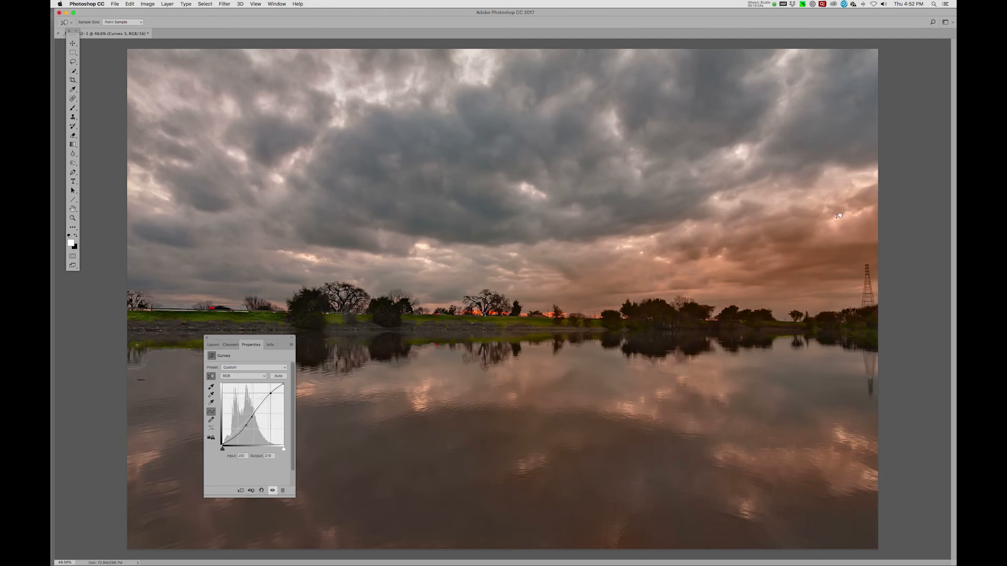
Step: Toggle the Curves adjustment's visibility to compare the sunset contrast before and after
{"action": "left_click", "coordinate": [272, 490]}
{"action": "left_click", "coordinate": [272, 490]}
{"action": "left_click", "coordinate": [273, 491]}
{"action": "left_click", "coordinate": [272, 491]}
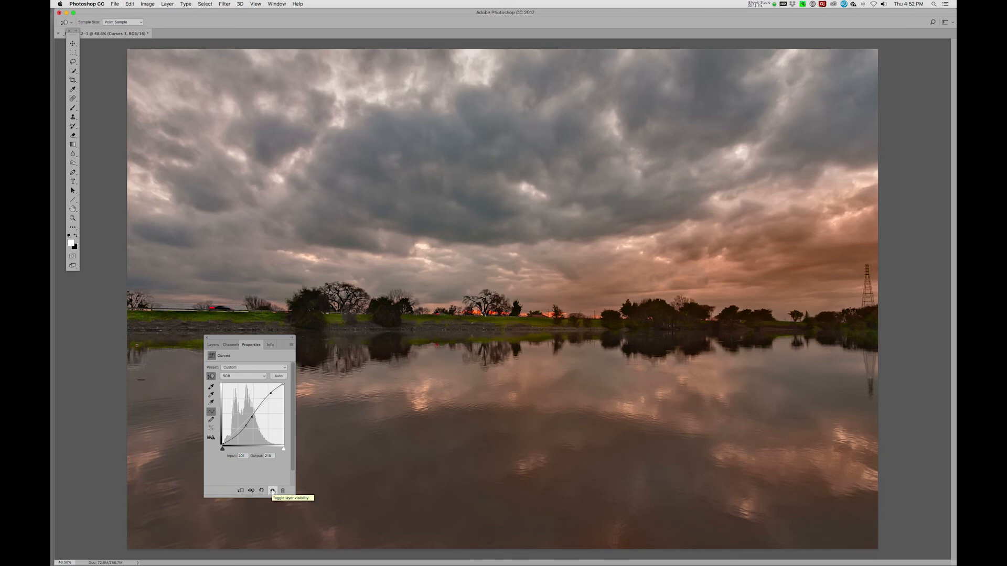
Step: Reduce the Luminosity Curves layer's opacity slightly and collapse Group 2
{"action": "left_click", "coordinate": [212, 344]}
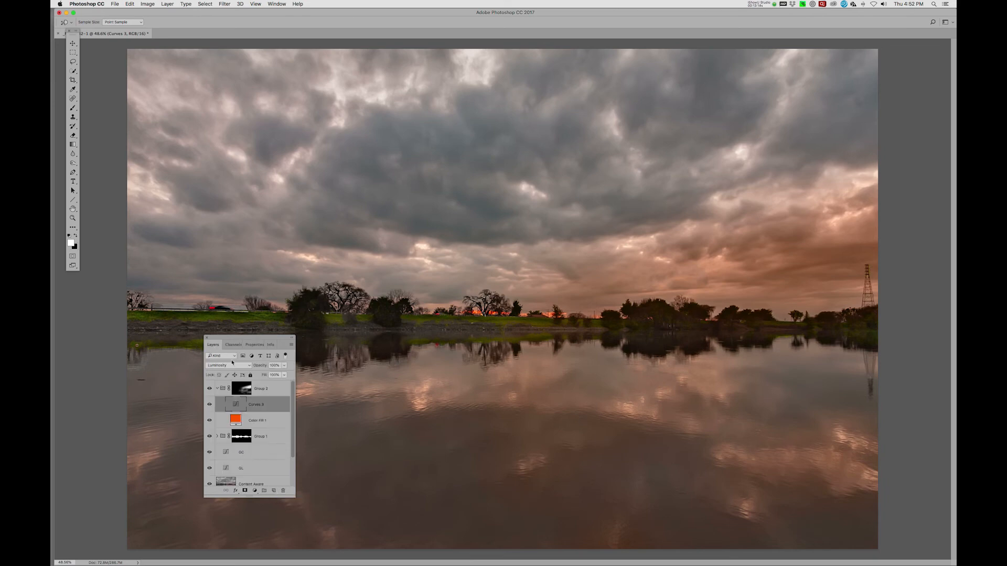
{"action": "left_click", "coordinate": [284, 366]}
{"action": "left_click_drag", "start_coordinate": [283, 375], "coordinate": [275, 376]}
{"action": "left_click", "coordinate": [212, 406]}
{"action": "left_click", "coordinate": [217, 389]}
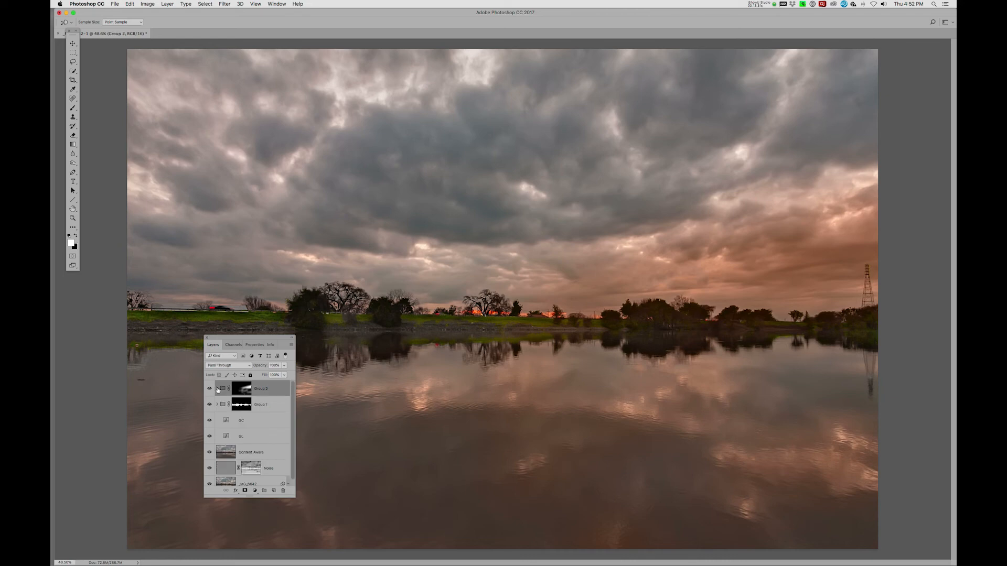
Step: Inspect Group 1's layer mask on its own and set its feather to 20 px
{"action": "left_click", "coordinate": [241, 407]}
{"action": "left_click", "coordinate": [241, 407], "text": "alt"}
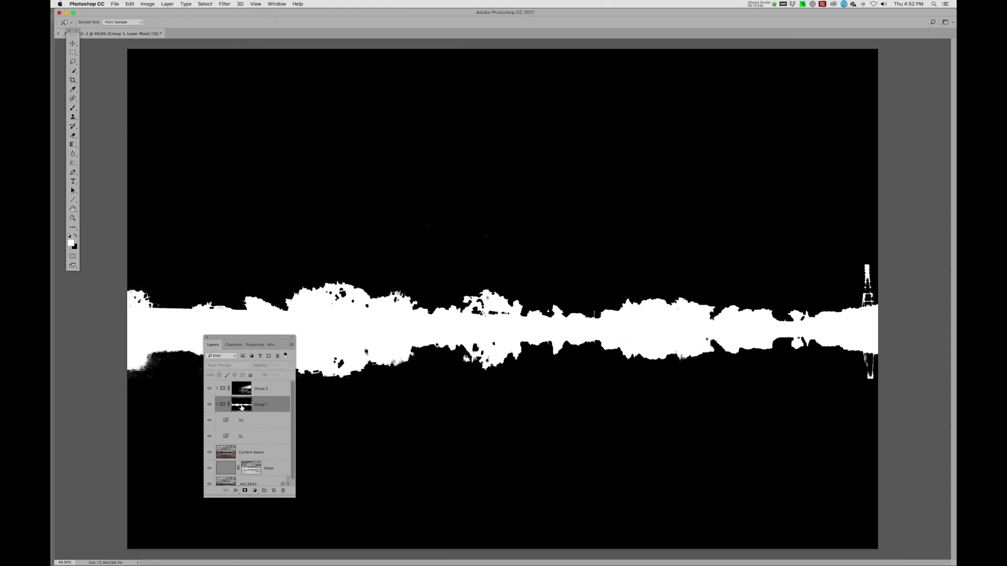
{"action": "left_click", "coordinate": [241, 407], "text": "alt"}
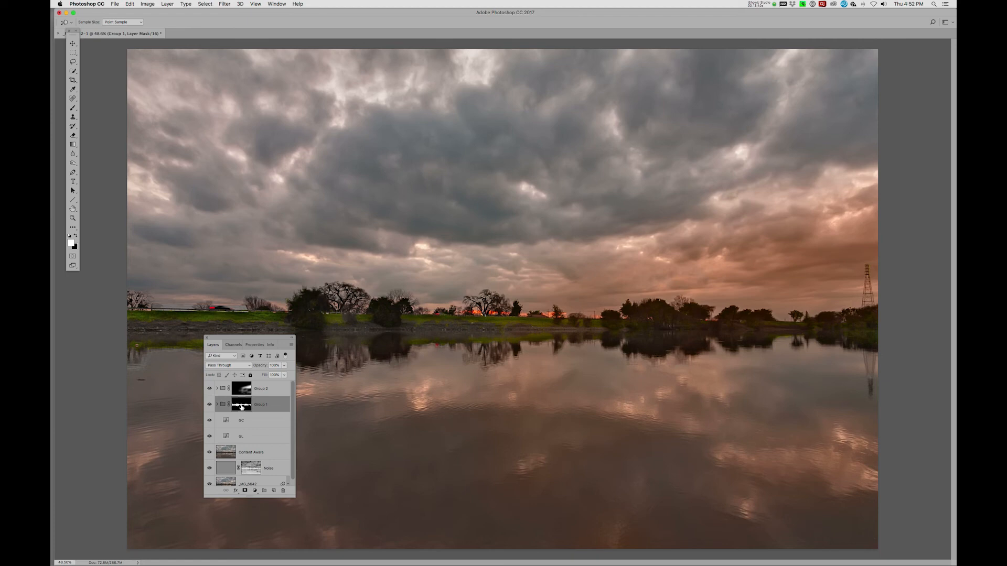
{"action": "double_click", "coordinate": [241, 407]}
{"action": "key", "text": "b"}
{"action": "left_click_drag", "start_coordinate": [229, 417], "coordinate": [241, 417]}
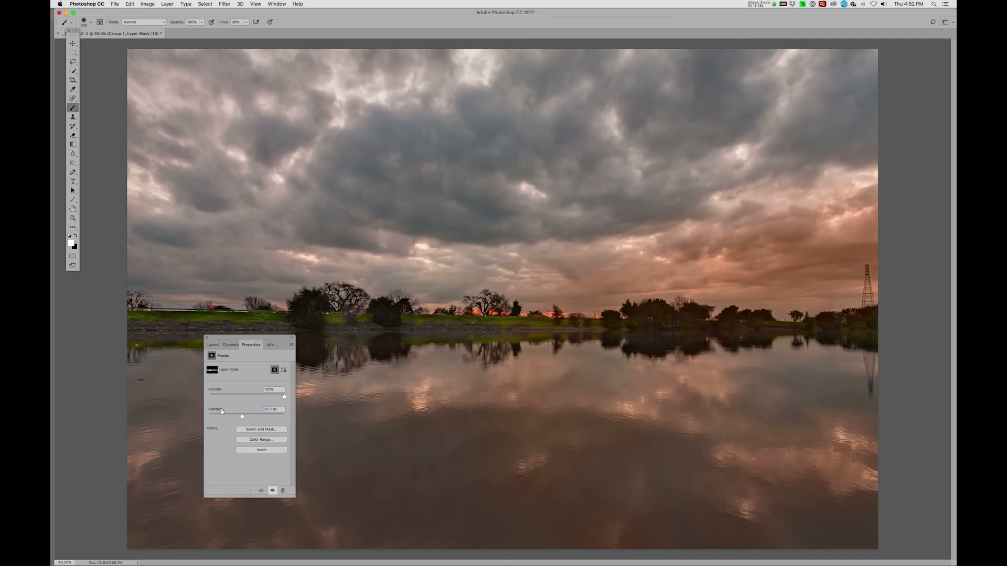
{"action": "left_click", "coordinate": [213, 344]}
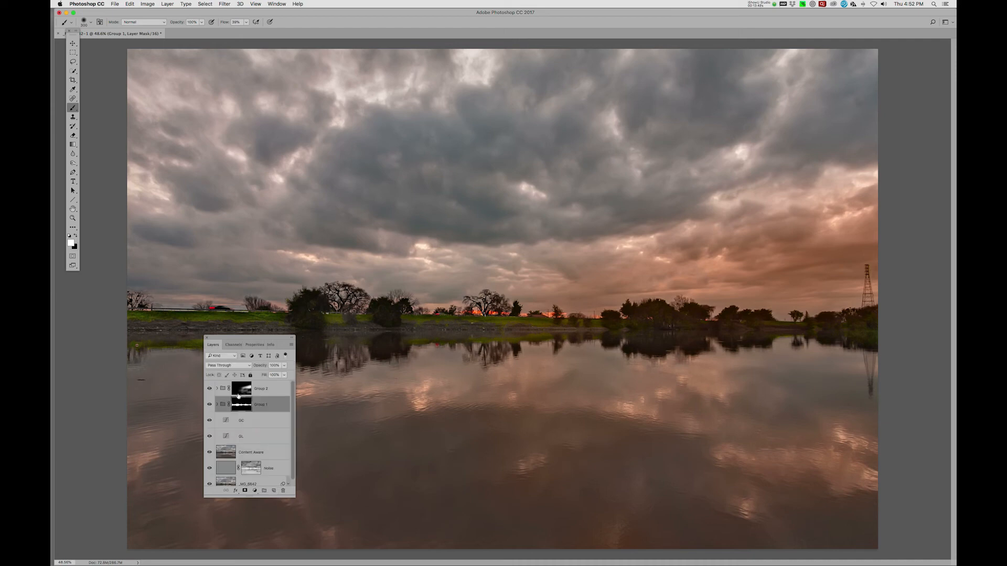
Step: Examine Group 1's feathered mask on its own and toggle the group's visibility to check the shoreline edges
{"action": "left_click", "coordinate": [248, 408], "text": "alt"}
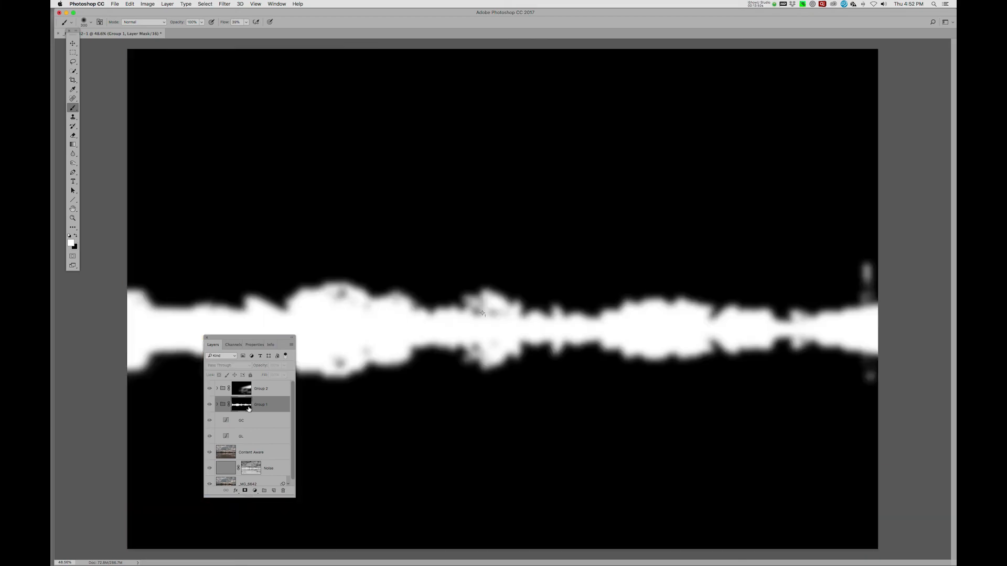
{"action": "left_click", "coordinate": [248, 409], "text": "alt"}
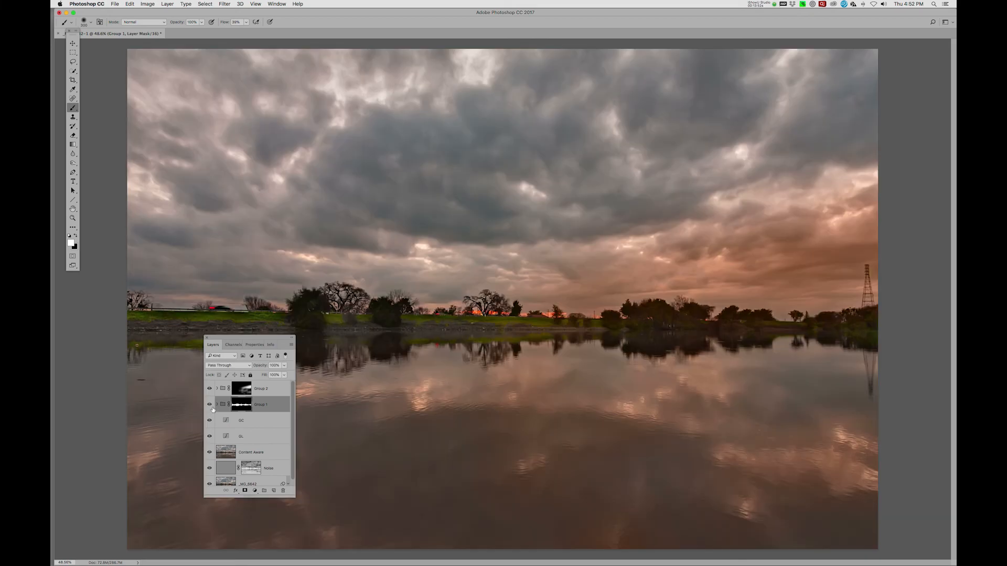
{"action": "left_click", "coordinate": [209, 405]}
{"action": "left_click", "coordinate": [209, 405]}
{"action": "left_click", "coordinate": [209, 404]}
{"action": "left_click", "coordinate": [209, 404]}
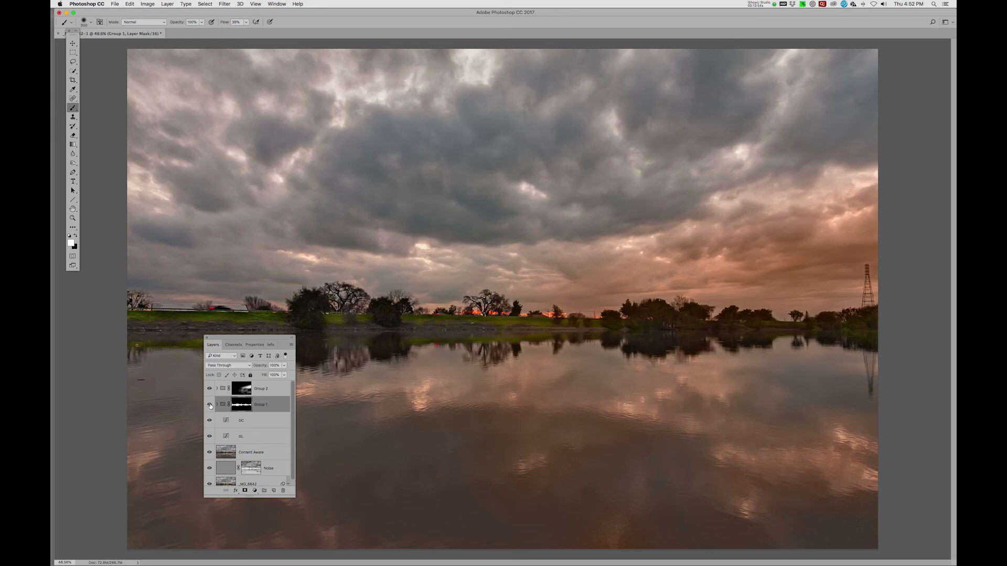
Step: Merge all visible layers into a new layer above Group 2 and rename it MTC
{"action": "left_click", "coordinate": [264, 389]}
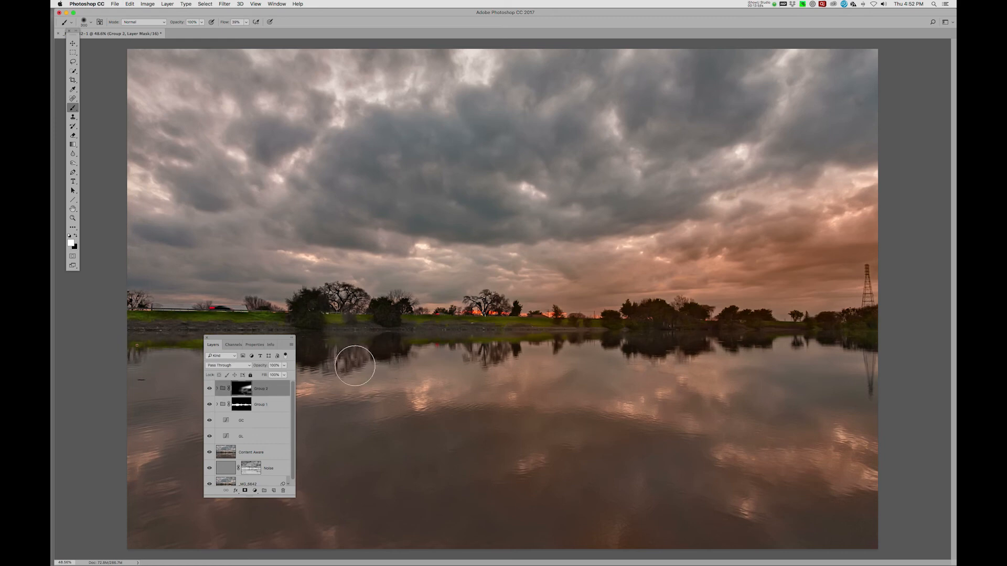
{"action": "left_click", "coordinate": [292, 345]}
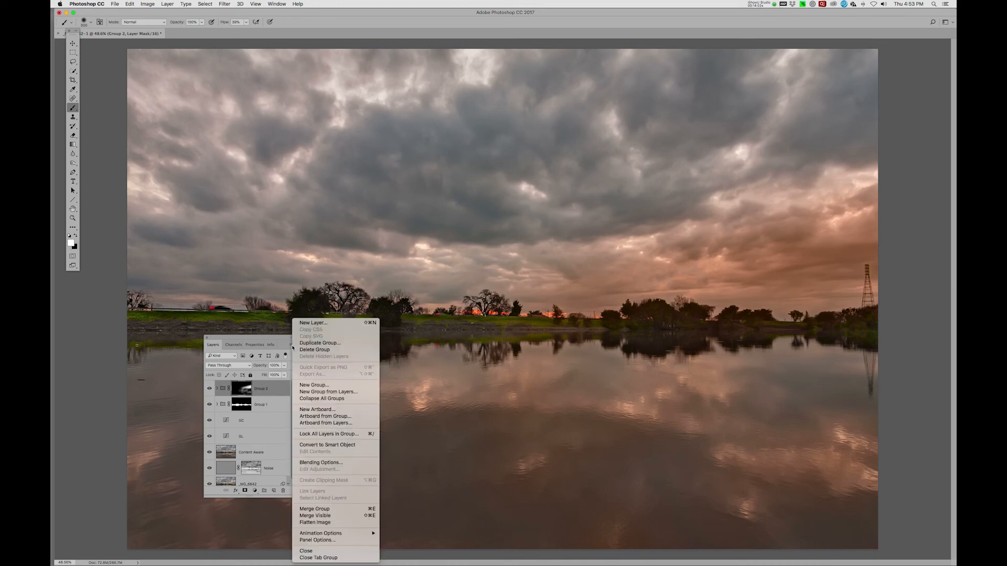
{"action": "left_click", "coordinate": [328, 518], "text": "alt"}
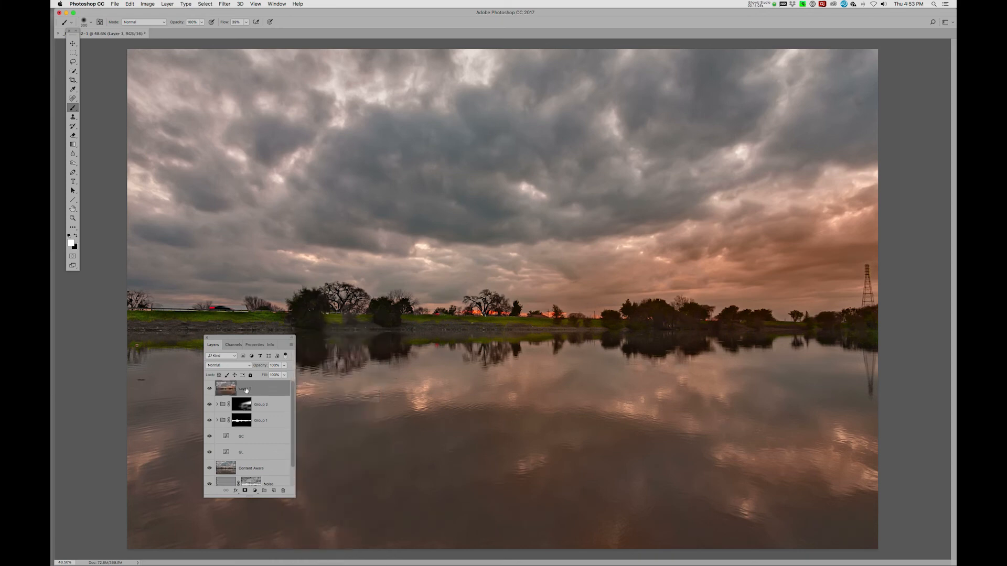
{"action": "double_click", "coordinate": [246, 389]}
{"action": "type", "text": "MTC"}
{"action": "key", "text": "Return"}
Step: Set the MTC layer's blend mode to Overlay and its opacity to 35% in its blending options
{"action": "double_click", "coordinate": [271, 390]}
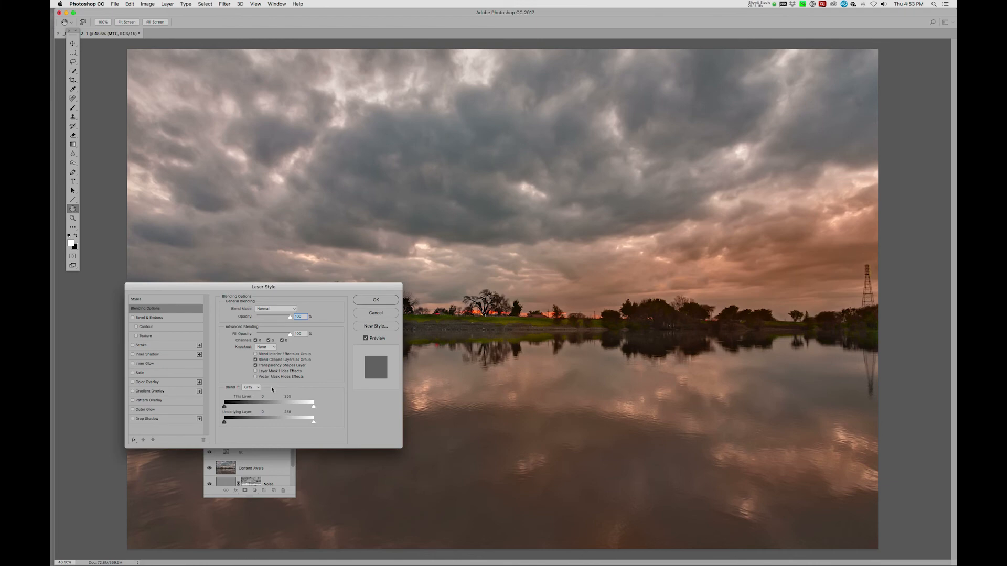
{"action": "left_click", "coordinate": [277, 310]}
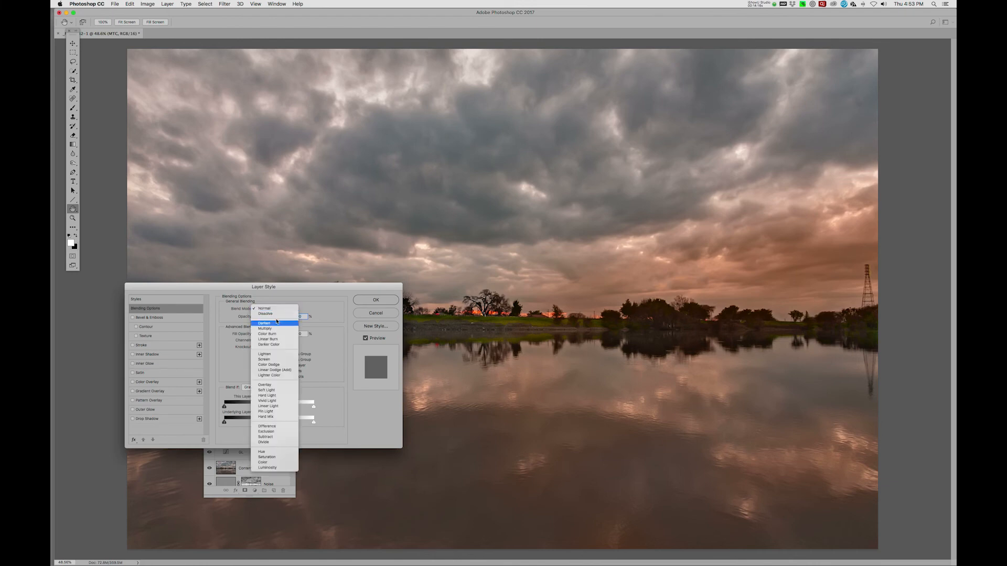
{"action": "left_click", "coordinate": [273, 386]}
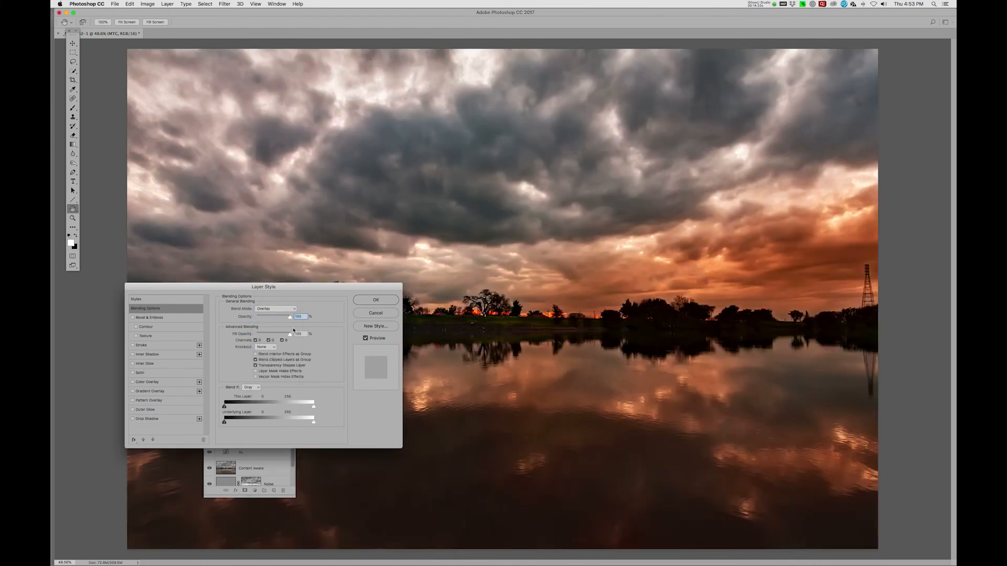
{"action": "type", "text": "35"}
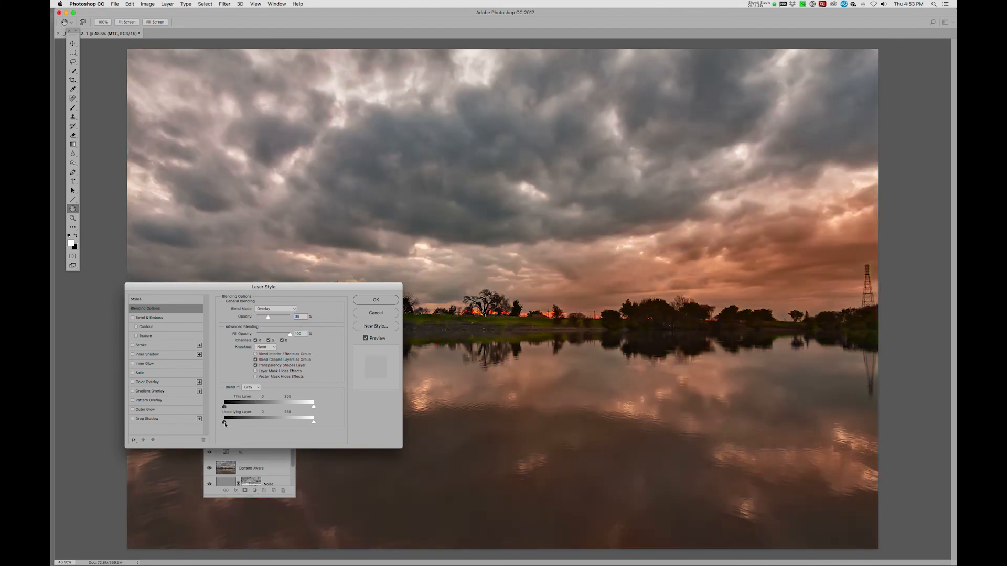
Step: Protect the darkest and brightest tones with the underlying layer's Blend If sliders, splitting the shadows at about 50 / 70, and apply the style
{"action": "left_click_drag", "start_coordinate": [225, 425], "coordinate": [248, 424]}
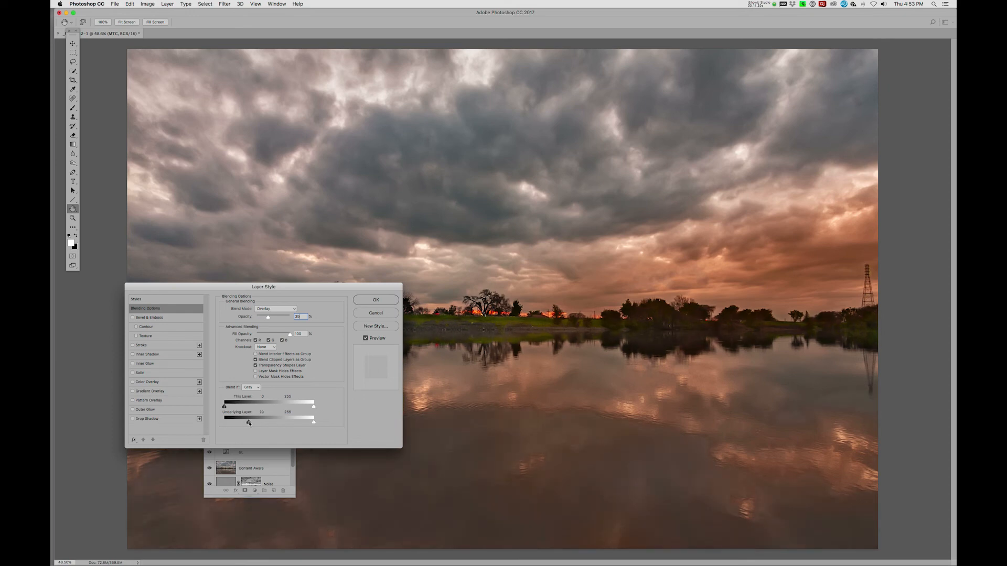
{"action": "left_click_drag", "start_coordinate": [248, 424], "coordinate": [244, 428]}
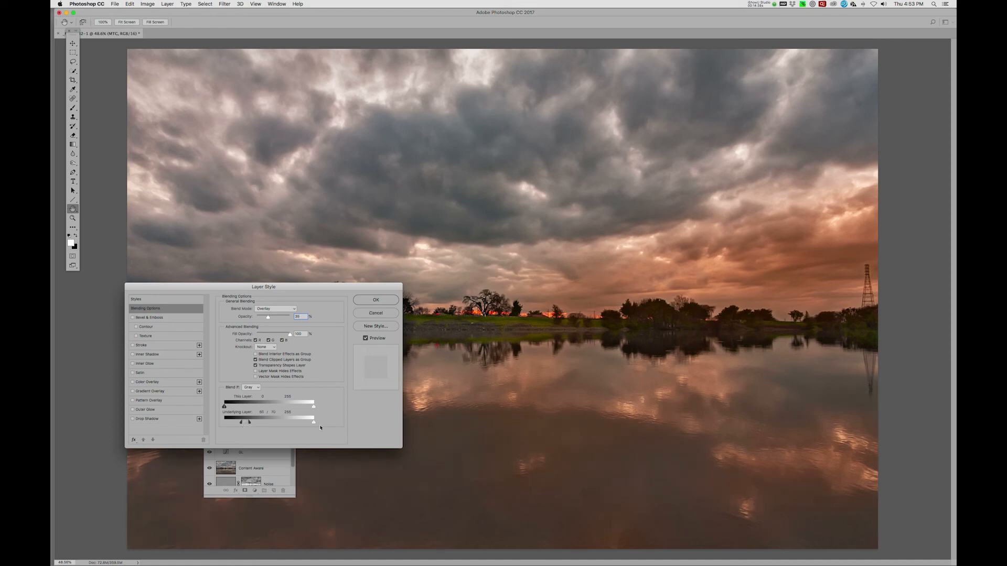
{"action": "left_click_drag", "start_coordinate": [313, 423], "coordinate": [290, 426]}
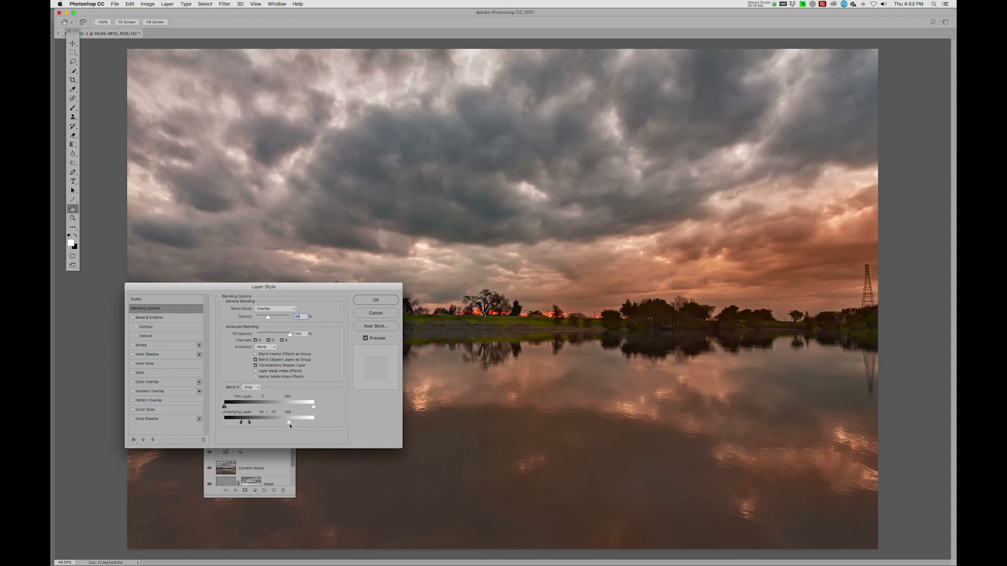
{"action": "key", "text": "alt"}
{"action": "left_click_drag", "start_coordinate": [291, 425], "coordinate": [292, 426]}
{"action": "left_click", "coordinate": [375, 301]}
{"action": "key", "text": "b"}
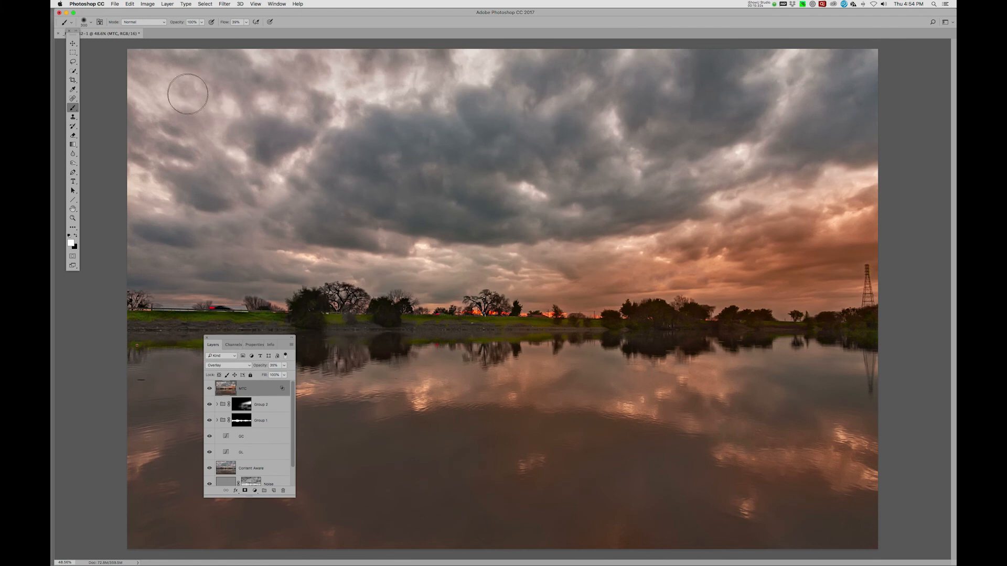
Step: Apply a High Pass filter with a radius of 50 pixels to the MTC layer
{"action": "left_click", "coordinate": [224, 3]}
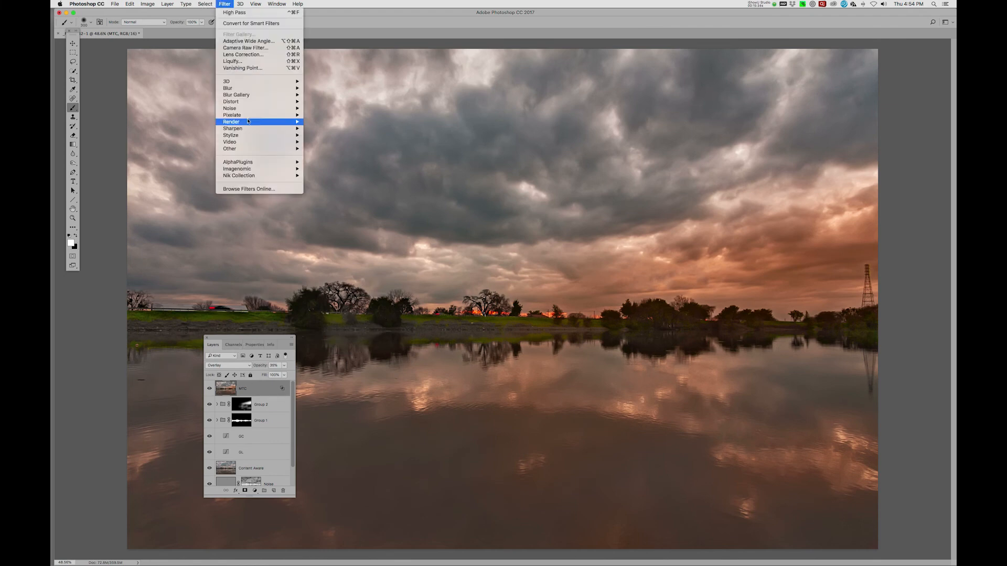
{"action": "mouse_move", "coordinate": [286, 149]}
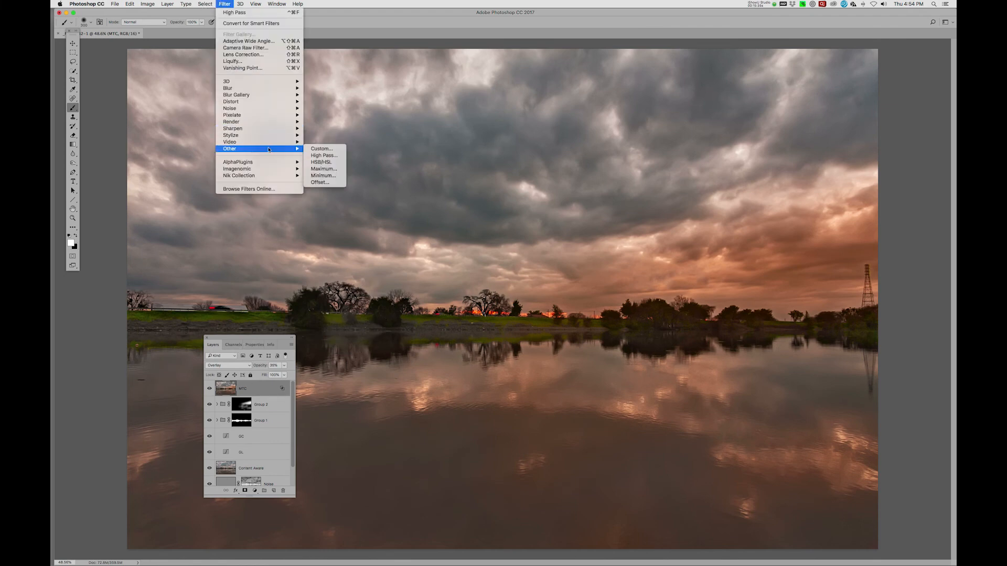
{"action": "left_click", "coordinate": [321, 156]}
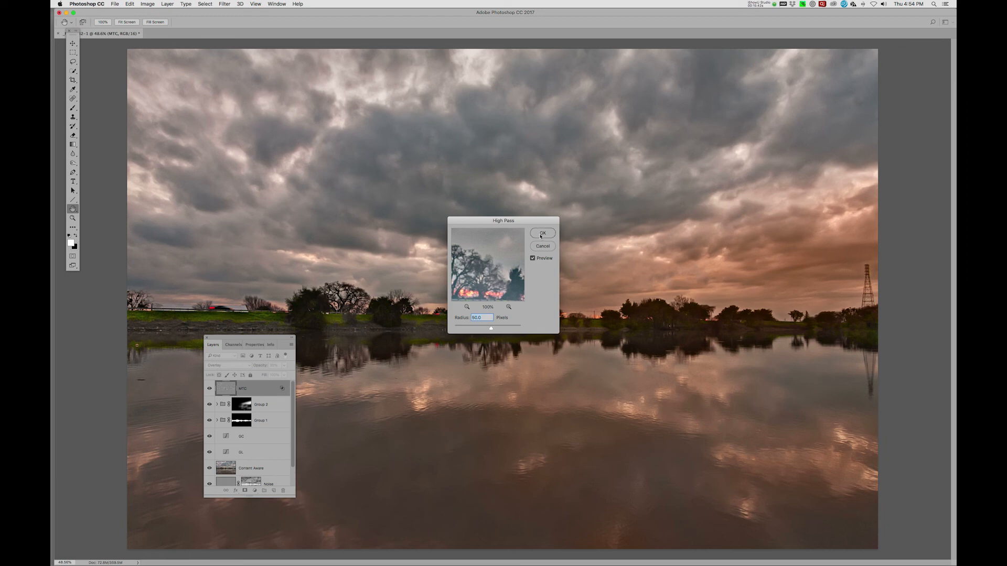
{"action": "left_click", "coordinate": [541, 236]}
{"action": "key", "text": "b"}
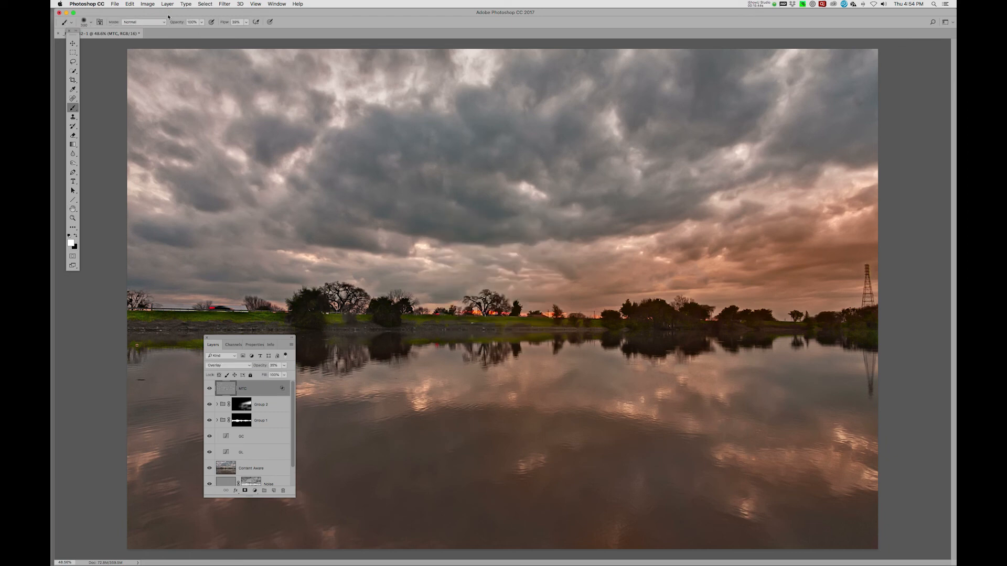
Step: Desaturate the MTC layer and apply the Despeckle noise filter to it
{"action": "left_click", "coordinate": [149, 5]}
{"action": "mouse_move", "coordinate": [196, 23]}
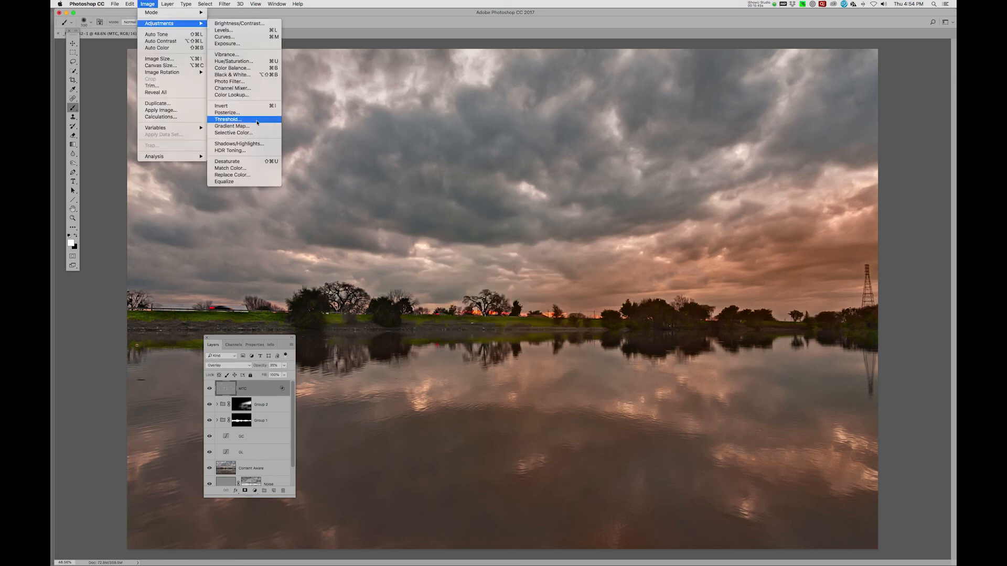
{"action": "left_click", "coordinate": [255, 162]}
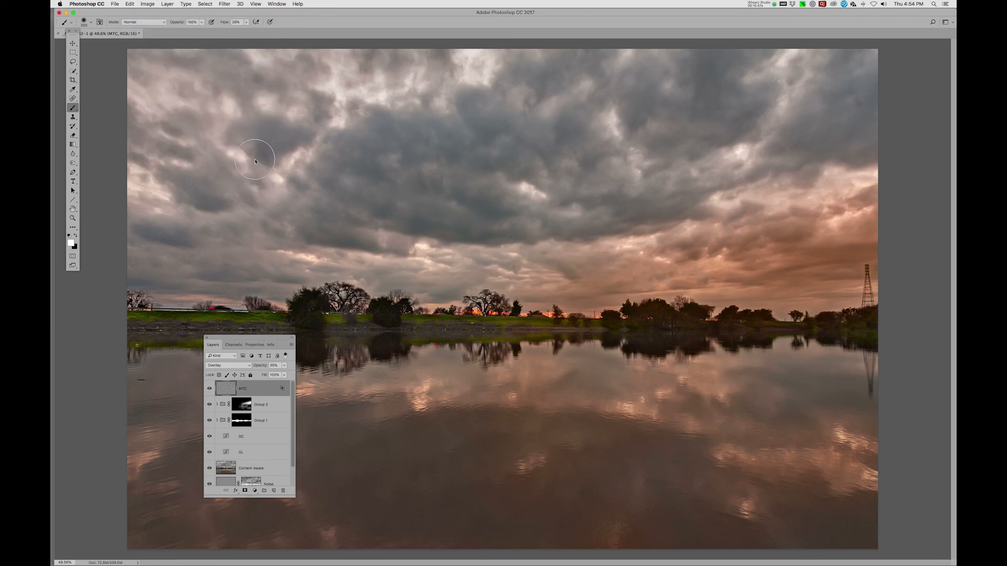
{"action": "left_click", "coordinate": [223, 4]}
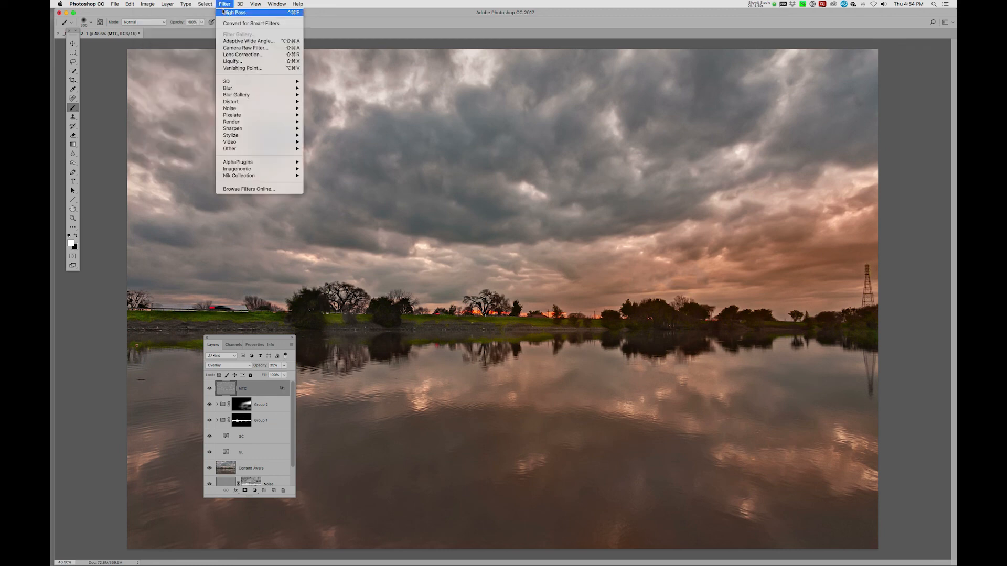
{"action": "mouse_move", "coordinate": [235, 91]}
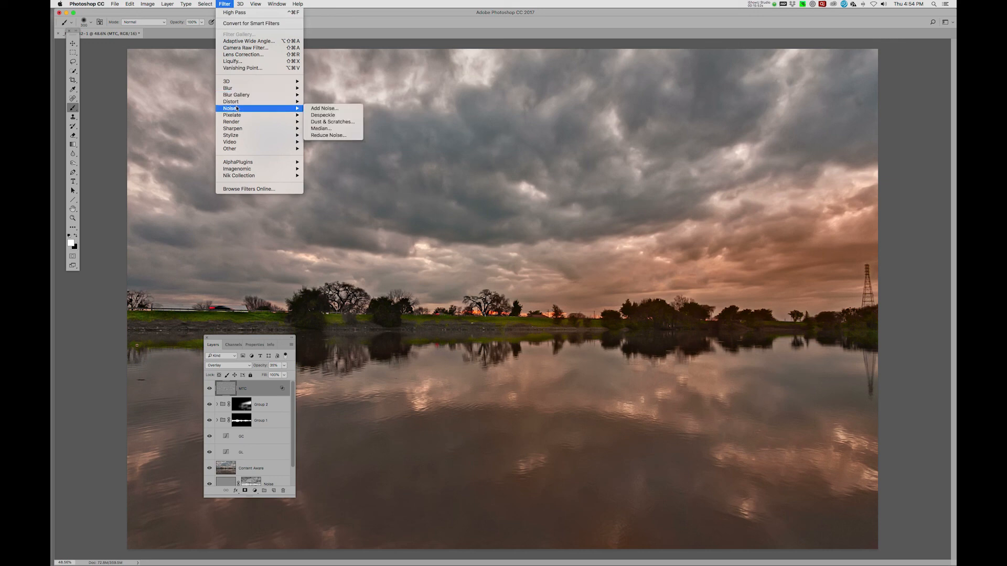
{"action": "left_click", "coordinate": [317, 115]}
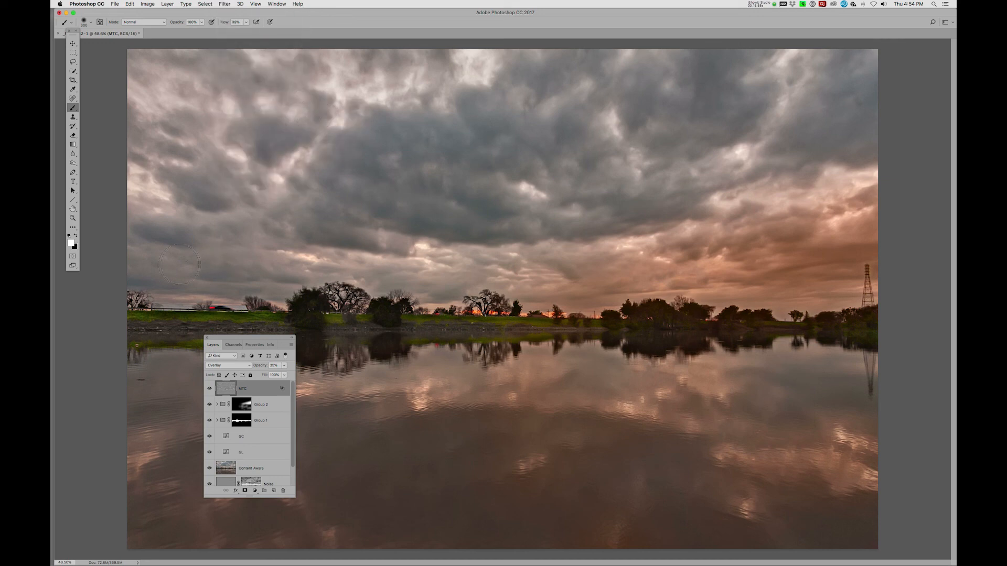
Step: Toggle the MTC layer's visibility repeatedly to compare the image with and without the midtone contrast
{"action": "left_click_drag", "start_coordinate": [239, 340], "coordinate": [187, 329]}
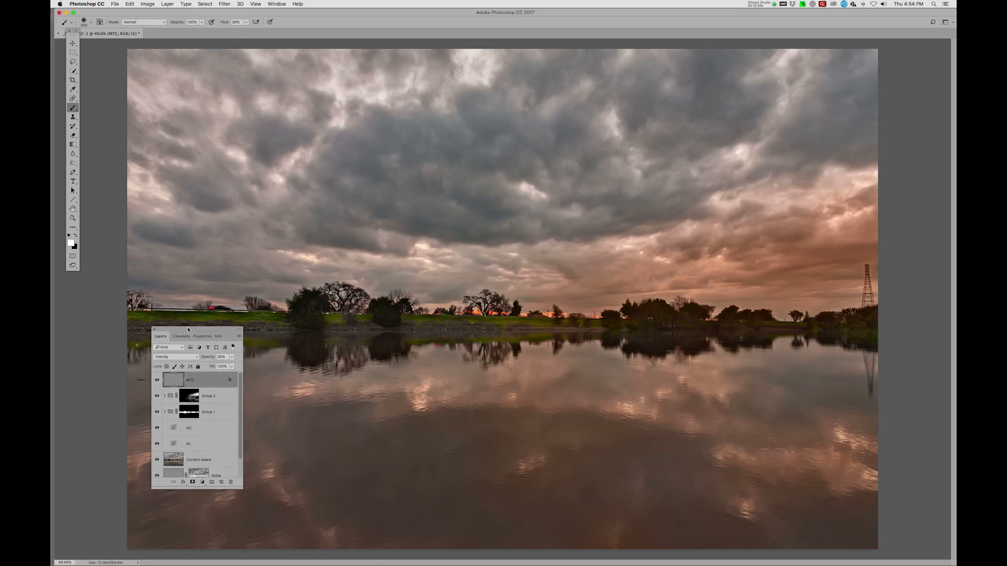
{"action": "left_click", "coordinate": [158, 381]}
{"action": "left_click", "coordinate": [158, 381]}
{"action": "left_click", "coordinate": [158, 381]}
{"action": "left_click", "coordinate": [158, 382]}
{"action": "left_click", "coordinate": [158, 381]}
{"action": "left_click", "coordinate": [158, 381]}
{"action": "left_click", "coordinate": [158, 381]}
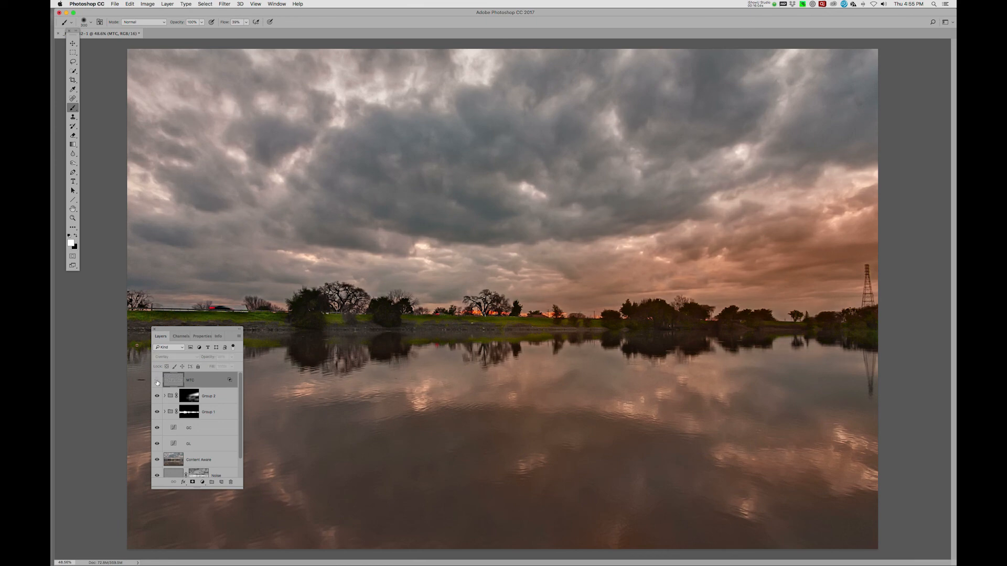
{"action": "left_click", "coordinate": [157, 381]}
{"action": "left_click", "coordinate": [158, 381]}
{"action": "left_click", "coordinate": [157, 382]}
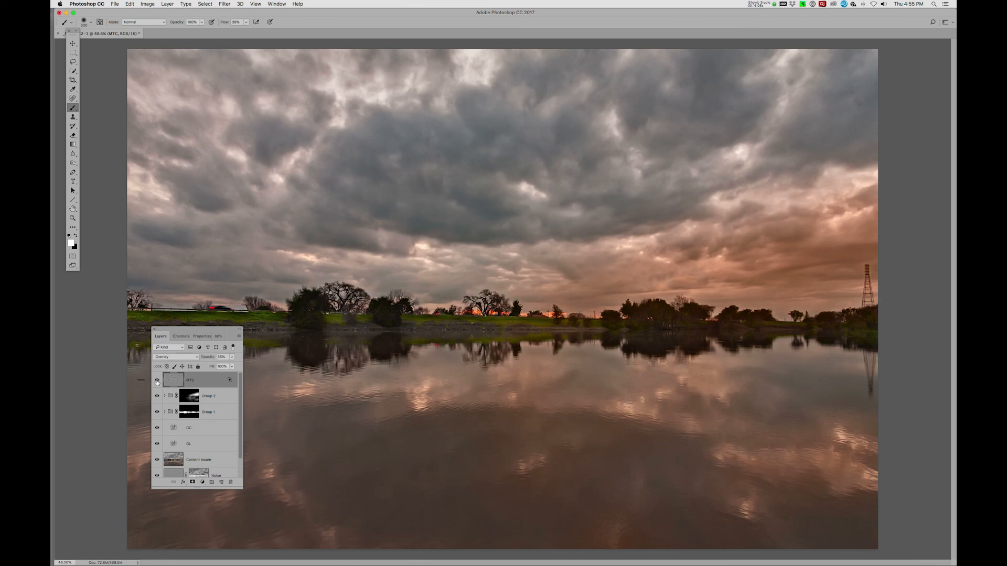
{"action": "left_click", "coordinate": [158, 381]}
{"action": "left_click", "coordinate": [157, 381]}
{"action": "left_click", "coordinate": [158, 381]}
{"action": "left_click", "coordinate": [157, 381]}
{"action": "left_click", "coordinate": [157, 381]}
{"action": "left_click", "coordinate": [157, 381]}
{"action": "left_click", "coordinate": [157, 382]}
{"action": "left_click", "coordinate": [157, 382]}
{"action": "left_click", "coordinate": [157, 381]}
Step: Change the MTC layer to Soft Light at 50% opacity and toggle its visibility to compare the effect
{"action": "left_click", "coordinate": [195, 359]}
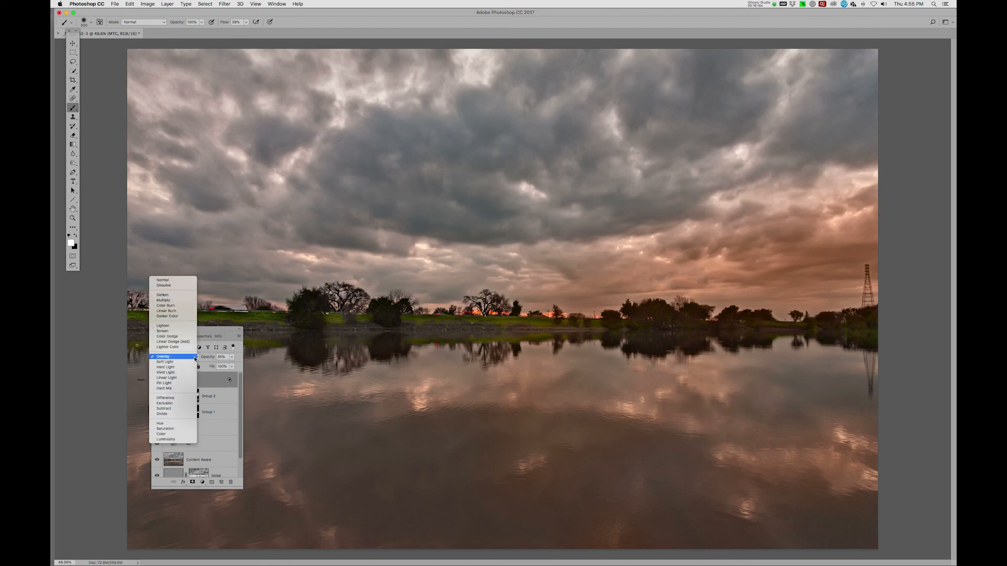
{"action": "left_click", "coordinate": [192, 363]}
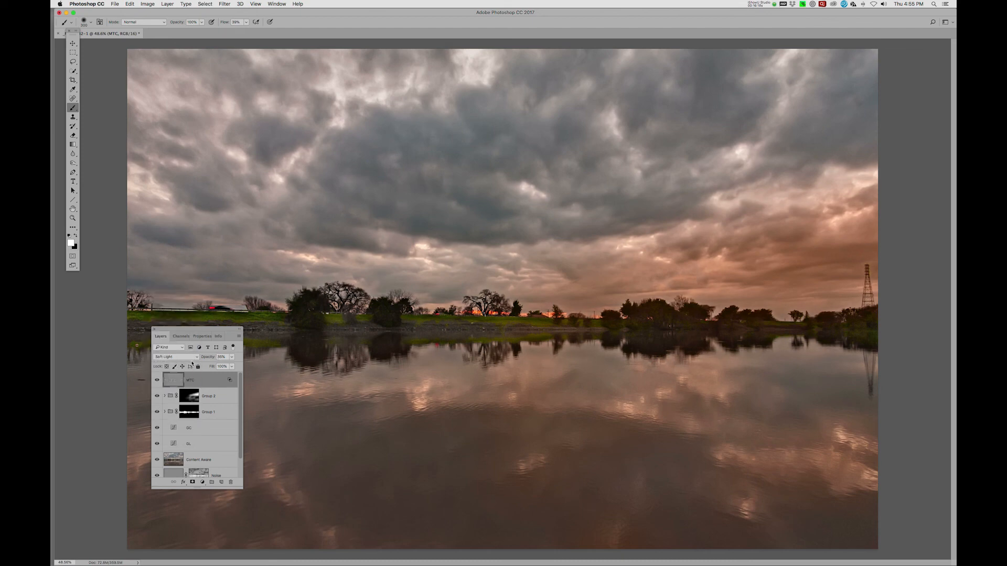
{"action": "left_click", "coordinate": [233, 359]}
{"action": "left_click_drag", "start_coordinate": [216, 368], "coordinate": [222, 367]}
{"action": "left_click", "coordinate": [157, 381]}
{"action": "left_click", "coordinate": [156, 381]}
{"action": "left_click", "coordinate": [157, 381]}
{"action": "left_click", "coordinate": [156, 381]}
{"action": "left_click", "coordinate": [157, 381]}
{"action": "left_click", "coordinate": [157, 381]}
{"action": "left_click", "coordinate": [156, 381]}
Step: Draw an elliptical selection over the shoreline and transform it to fill the whole image, touching all four edges
{"action": "left_click", "coordinate": [73, 52]}
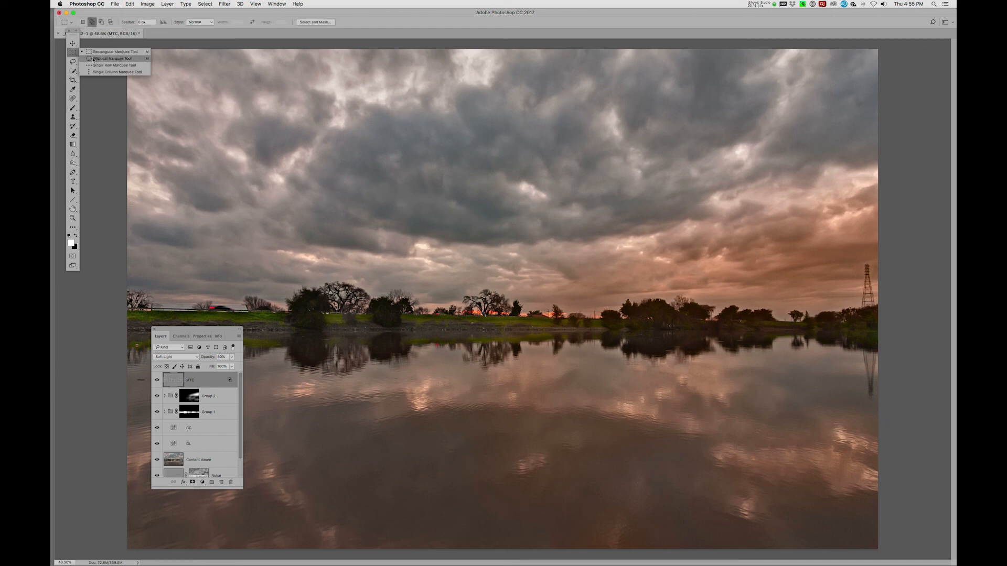
{"action": "left_click", "coordinate": [93, 59]}
{"action": "left_click_drag", "start_coordinate": [405, 228], "coordinate": [664, 407]}
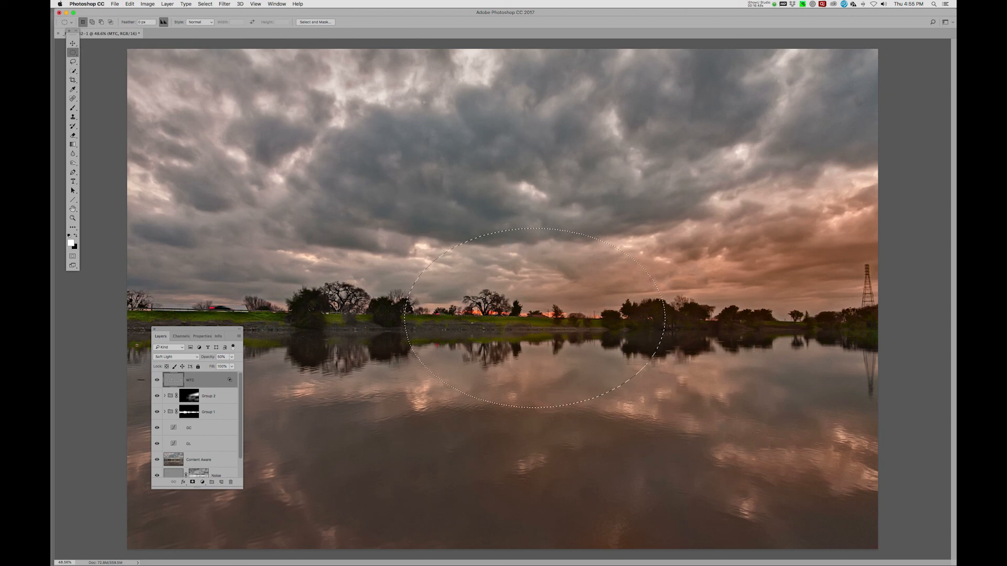
{"action": "left_click", "coordinate": [205, 4]}
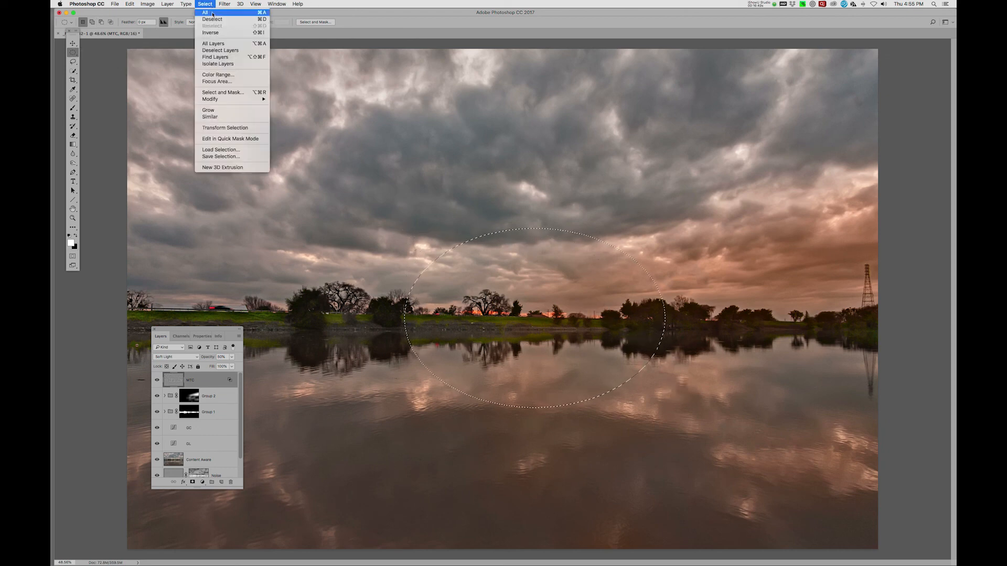
{"action": "left_click", "coordinate": [220, 128]}
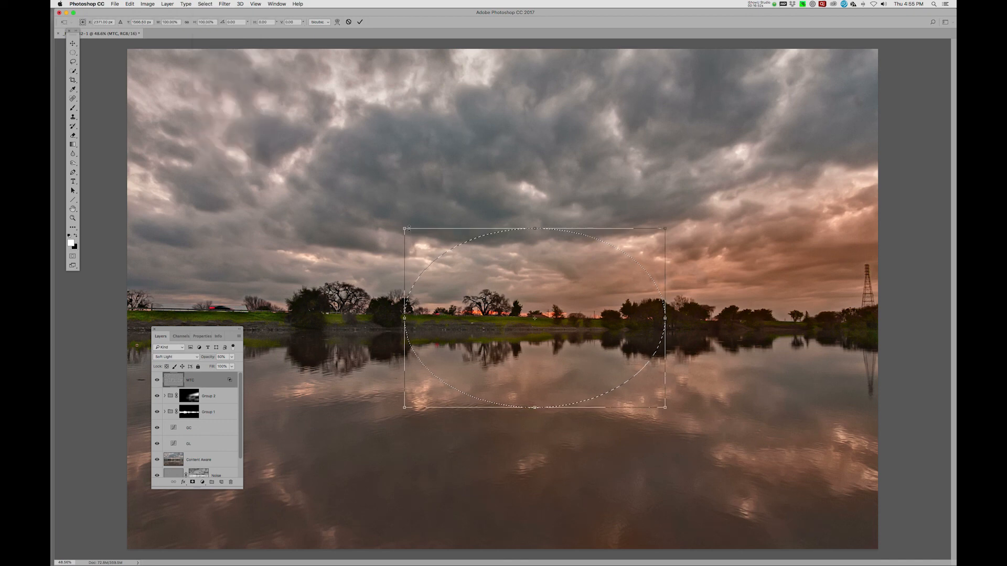
{"action": "left_click_drag", "start_coordinate": [402, 227], "coordinate": [130, 50]}
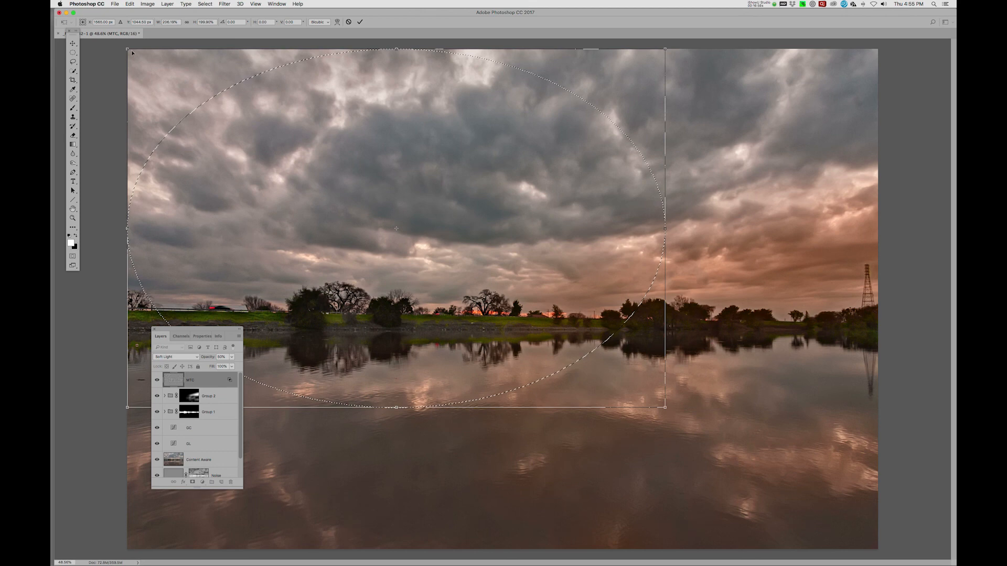
{"action": "left_click_drag", "start_coordinate": [675, 410], "coordinate": [876, 548]}
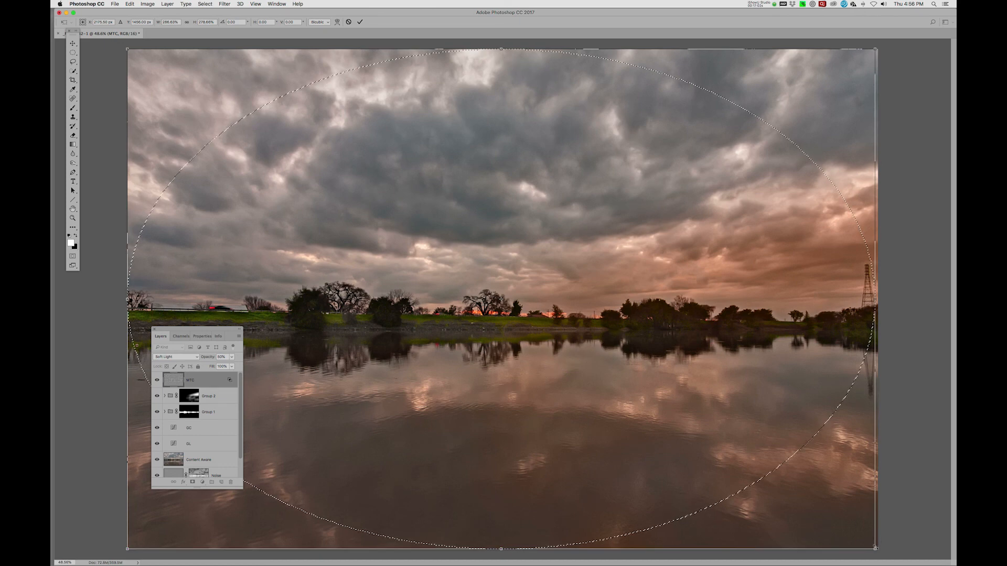
{"action": "left_click_drag", "start_coordinate": [877, 549], "coordinate": [877, 548]}
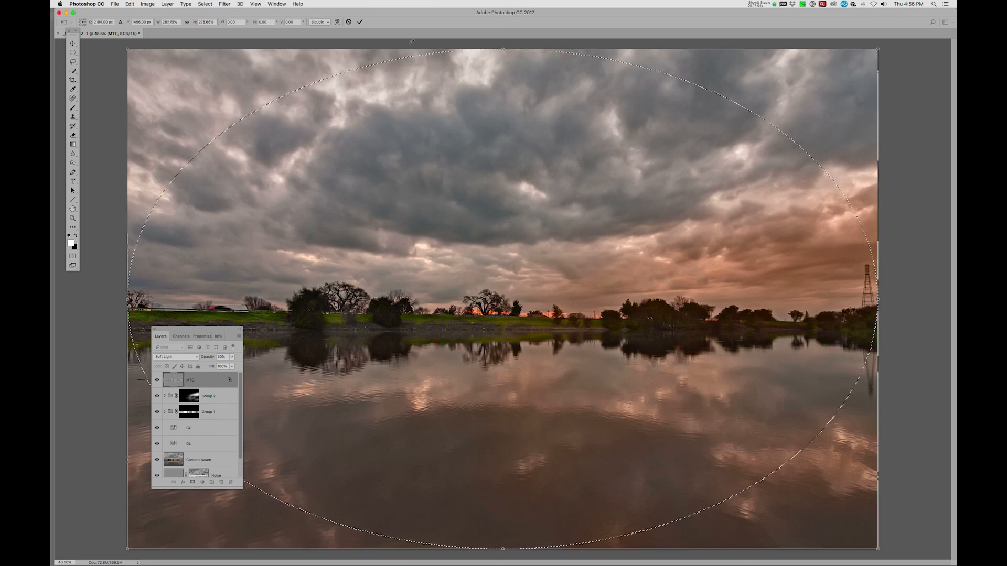
{"action": "left_click", "coordinate": [364, 22]}
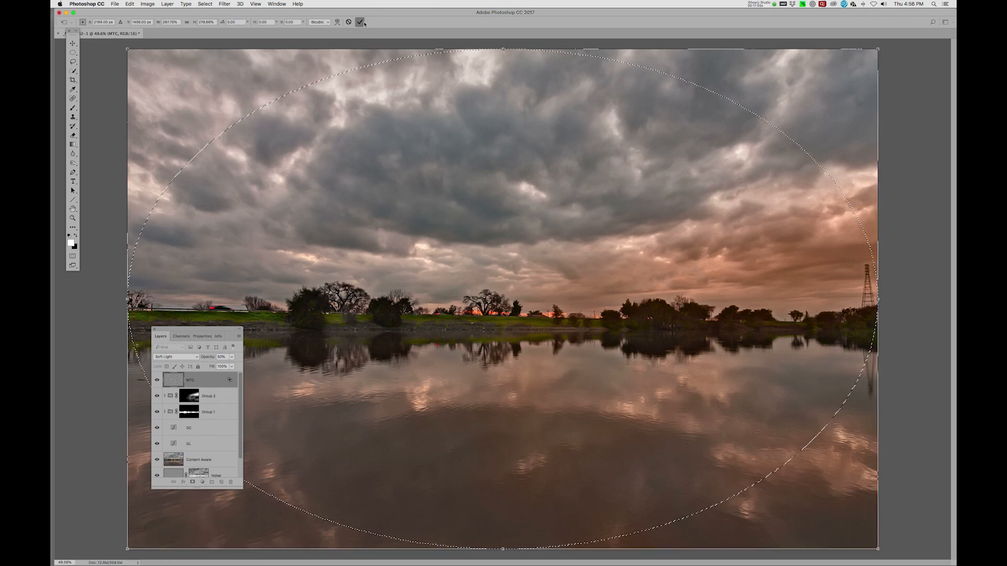
Step: Invert the elliptical selection and add a Curves adjustment layer in Multiply mode to darken the image corners
{"action": "left_click", "coordinate": [205, 4]}
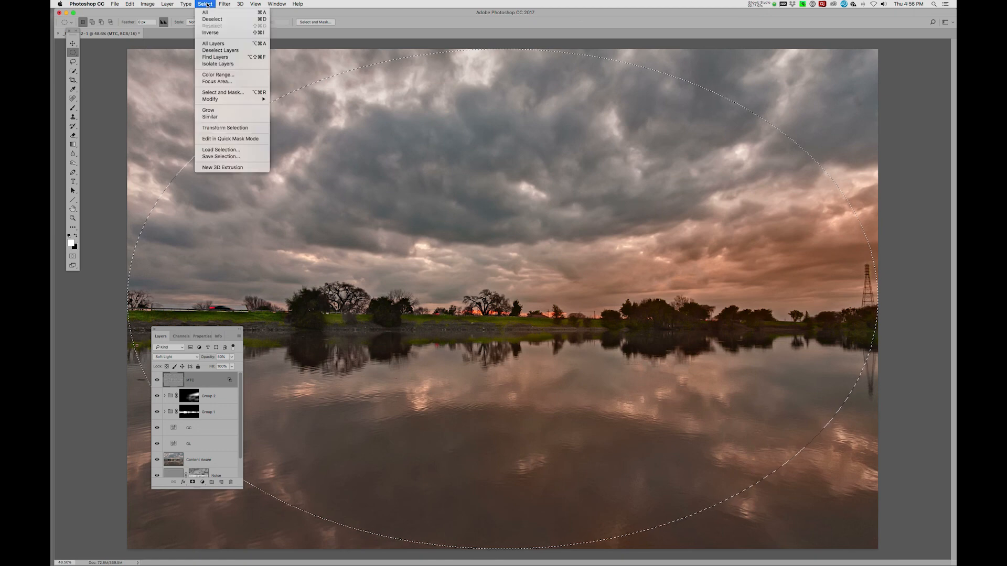
{"action": "left_click", "coordinate": [210, 33]}
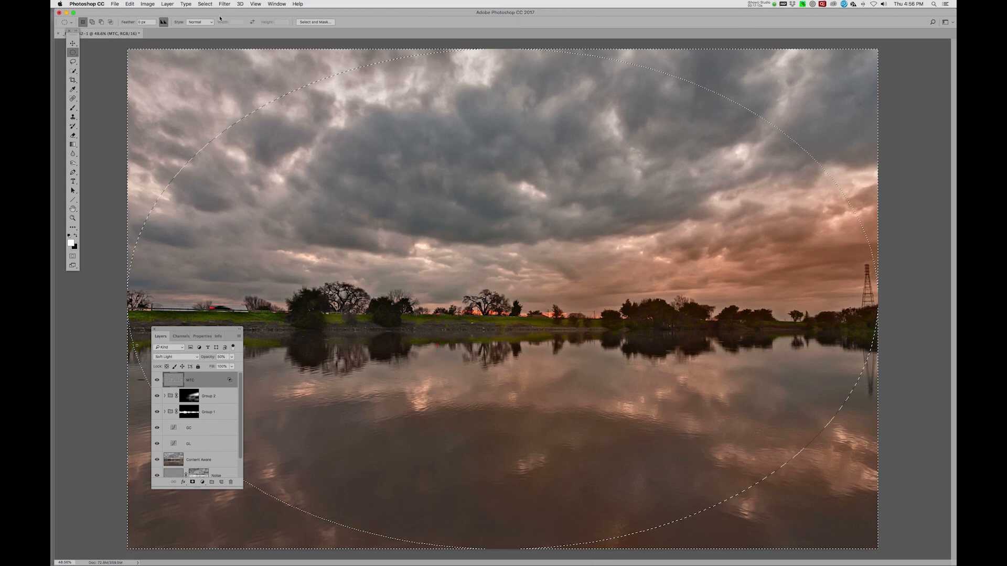
{"action": "left_click", "coordinate": [203, 482]}
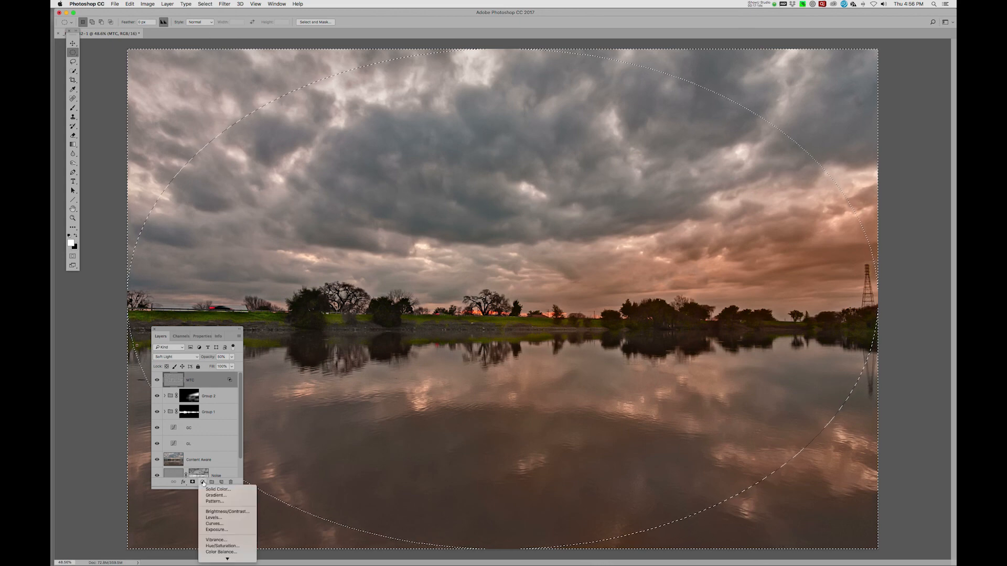
{"action": "left_click", "coordinate": [214, 455]}
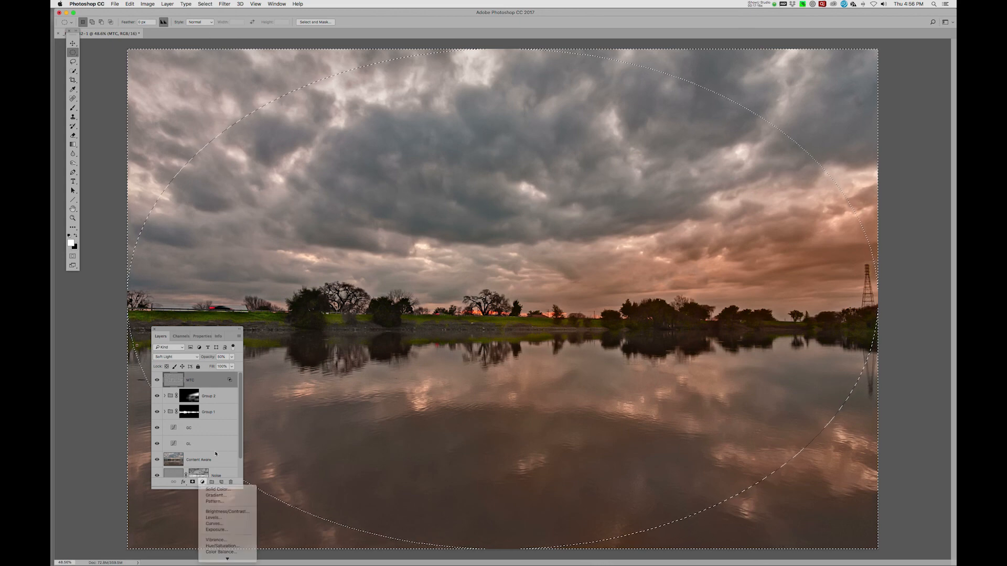
{"action": "left_click", "coordinate": [203, 482]}
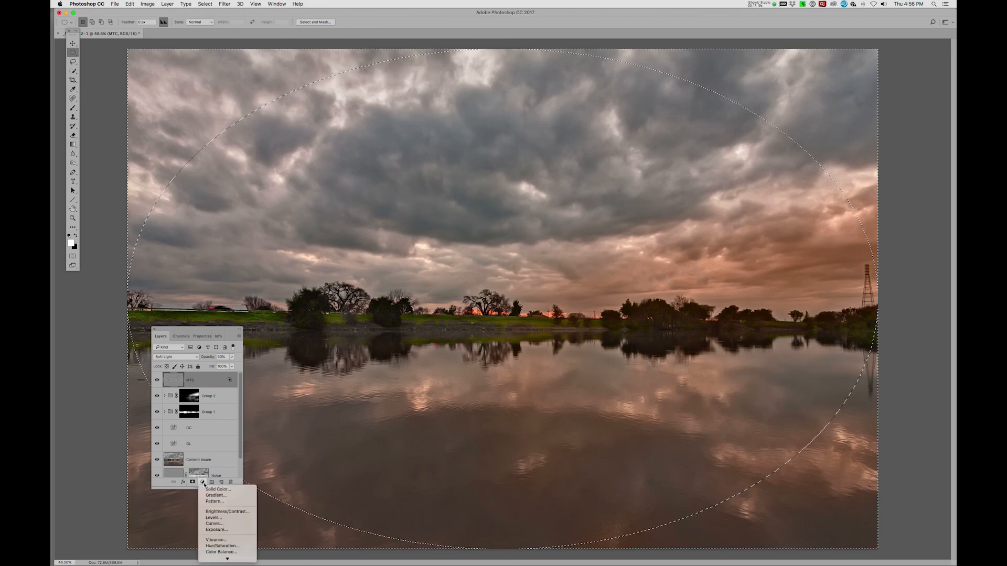
{"action": "left_click", "coordinate": [219, 524]}
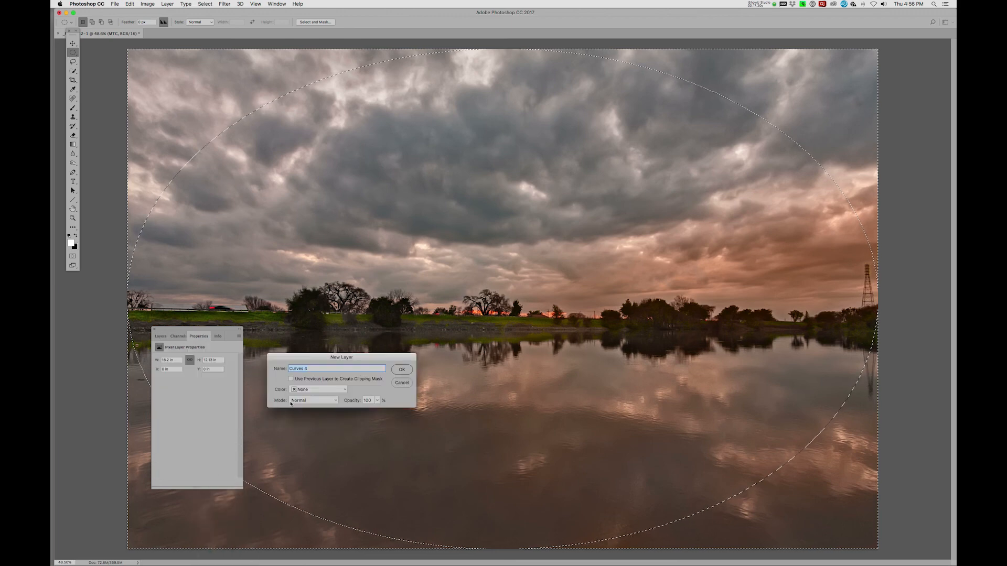
{"action": "left_click", "coordinate": [314, 400]}
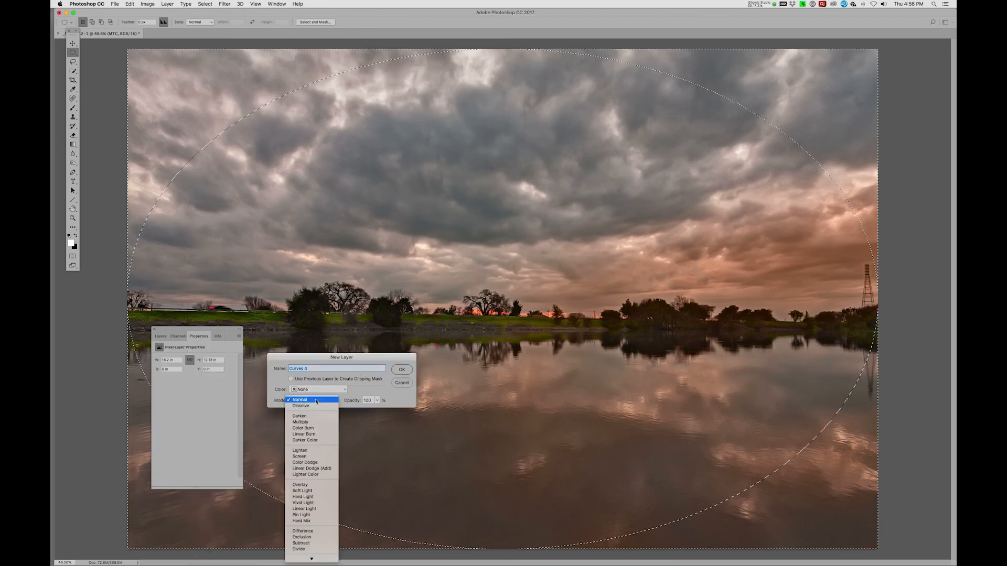
{"action": "left_click", "coordinate": [300, 422]}
{"action": "left_click", "coordinate": [401, 370]}
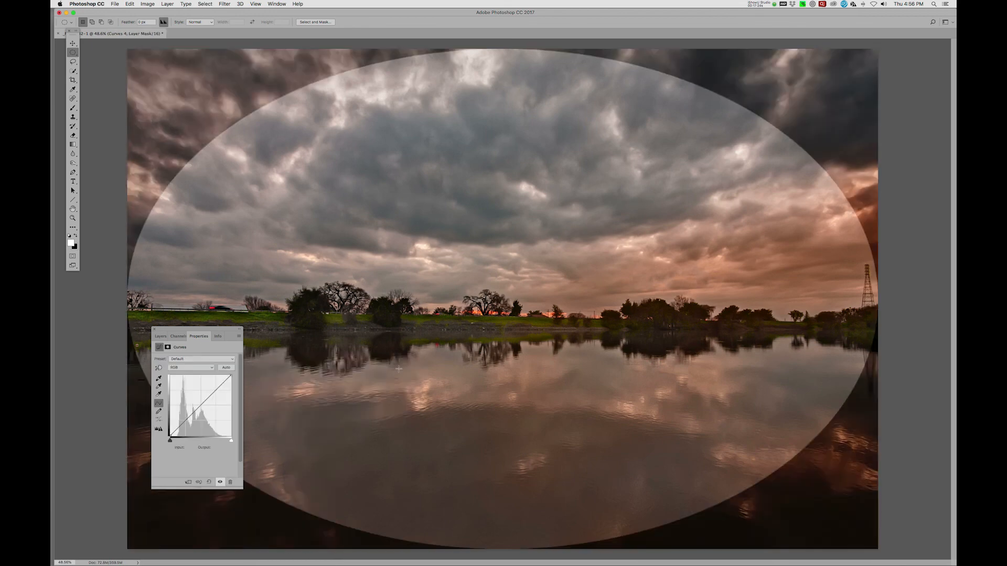
Step: Feather the Curves layer's mask strongly at 100% density to soften the oval edge into a gradual vignette
{"action": "left_click_drag", "start_coordinate": [223, 331], "coordinate": [164, 351]}
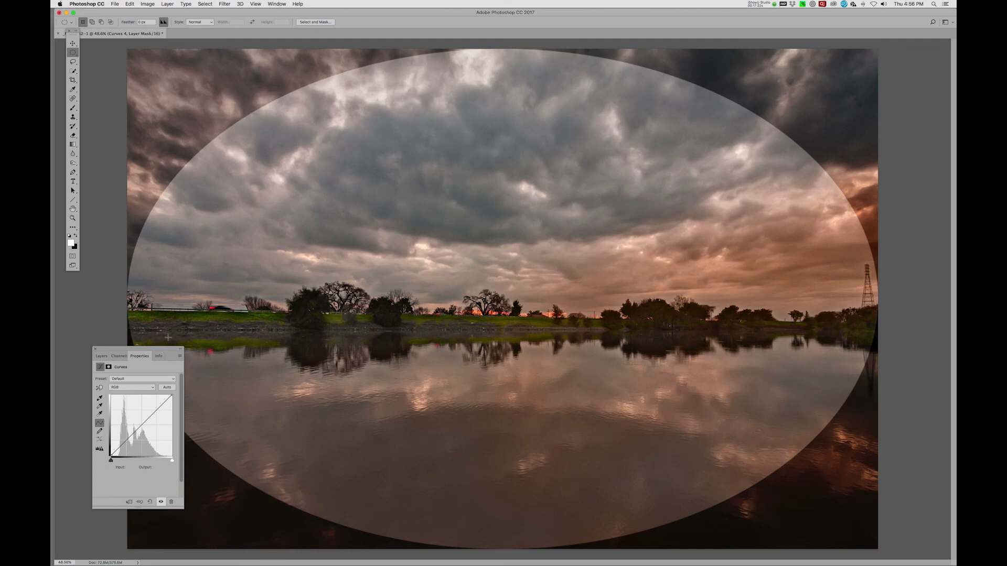
{"action": "left_click", "coordinate": [101, 356]}
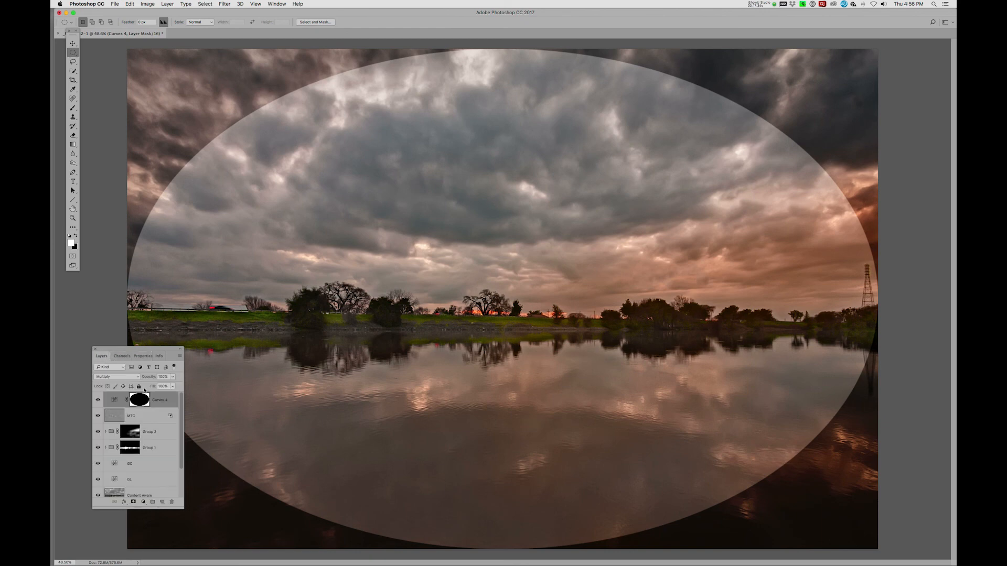
{"action": "double_click", "coordinate": [143, 401]}
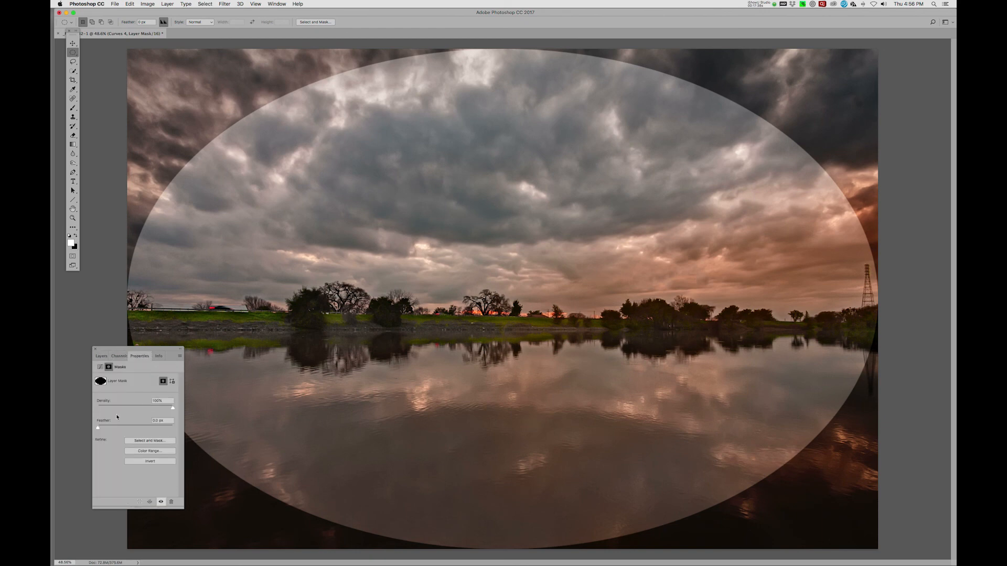
{"action": "left_click_drag", "start_coordinate": [99, 428], "coordinate": [163, 426]}
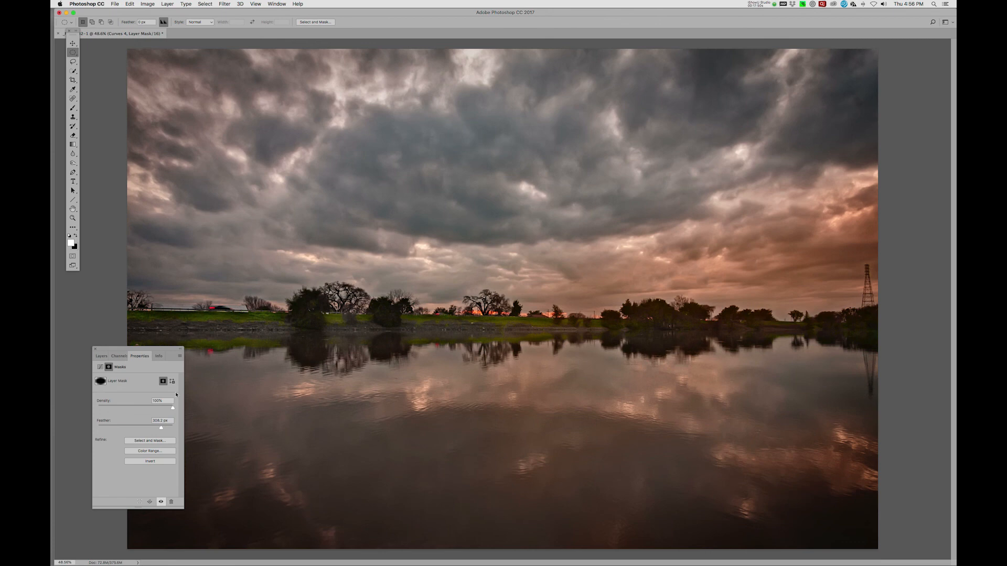
{"action": "left_click_drag", "start_coordinate": [175, 408], "coordinate": [201, 409]}
{"action": "left_click", "coordinate": [101, 356]}
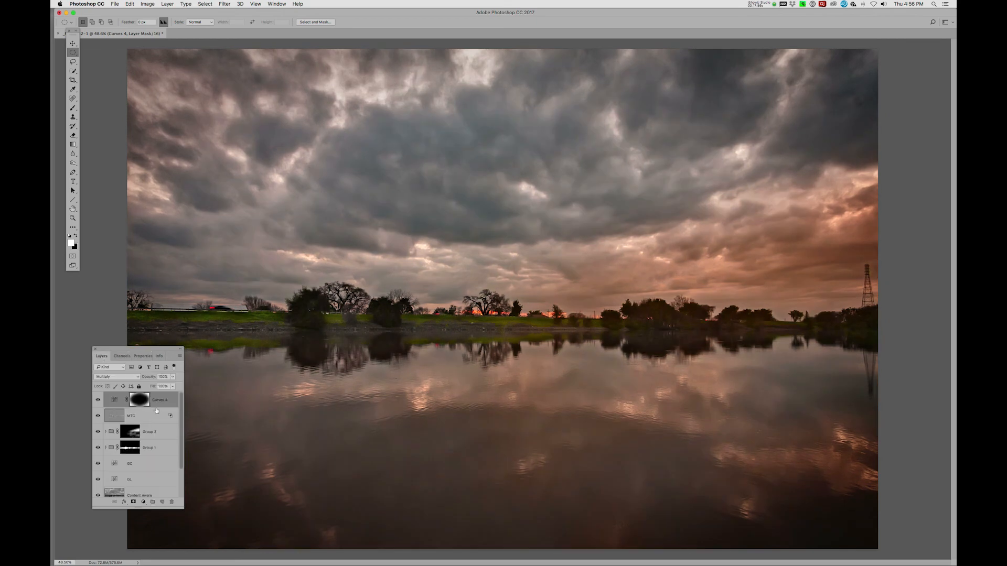
Step: Reduce the vignette Curves layer's opacity to about 39% and toggle its visibility to compare the effect
{"action": "left_click", "coordinate": [172, 377]}
{"action": "left_click_drag", "start_coordinate": [173, 389], "coordinate": [153, 389]}
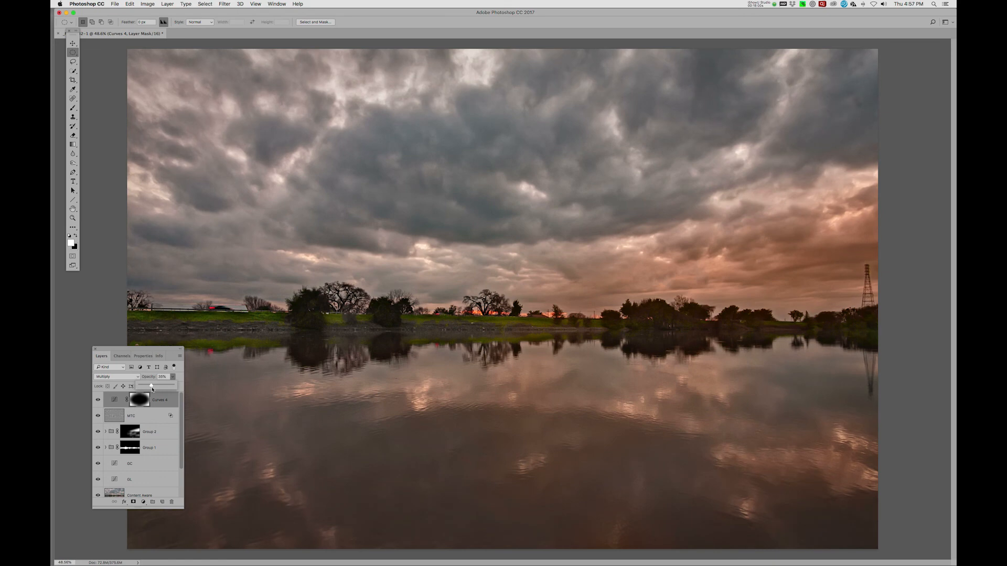
{"action": "left_click", "coordinate": [98, 402]}
{"action": "left_click", "coordinate": [97, 401]}
{"action": "left_click", "coordinate": [97, 402]}
{"action": "left_click", "coordinate": [97, 402]}
{"action": "left_click", "coordinate": [97, 402]}
{"action": "left_click", "coordinate": [98, 401]}
Step: Move the Layers panel over the image and rename the top Curves layer to Vignette
{"action": "left_click_drag", "start_coordinate": [136, 348], "coordinate": [231, 224]}
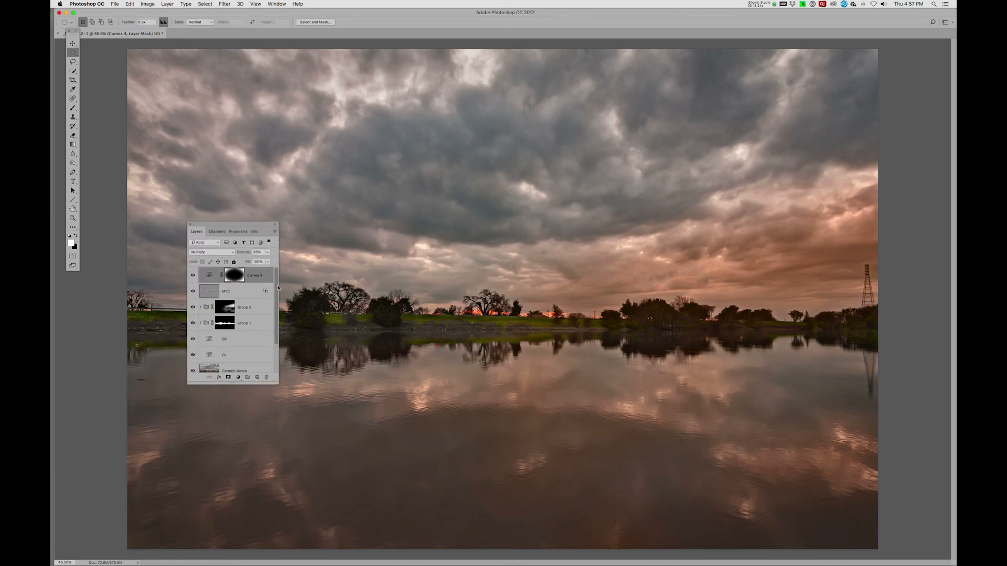
{"action": "double_click", "coordinate": [252, 276]}
{"action": "type", "text": "Vignette"}
{"action": "key", "text": "Return"}
Step: Group all layers from Vignette down to Noise, leaving only the original photo layer outside
{"action": "left_click_drag", "start_coordinate": [277, 299], "coordinate": [277, 338]}
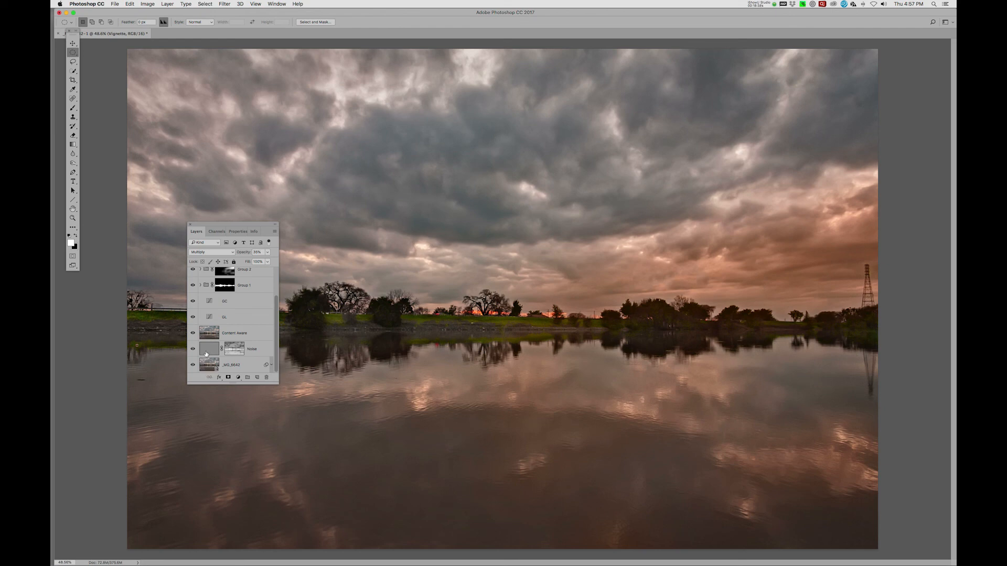
{"action": "left_click", "coordinate": [206, 354], "text": "shift"}
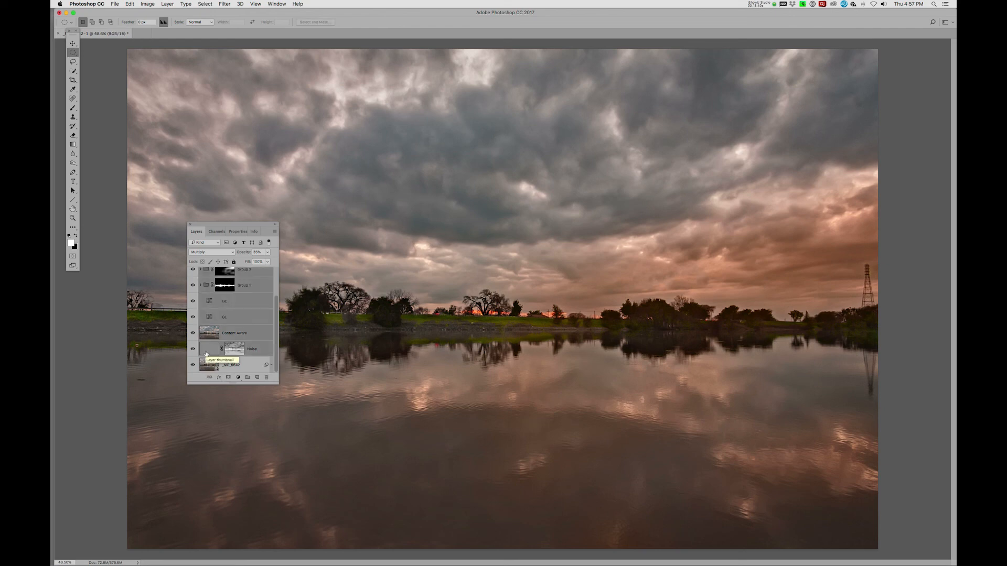
{"action": "key", "text": "super+g"}
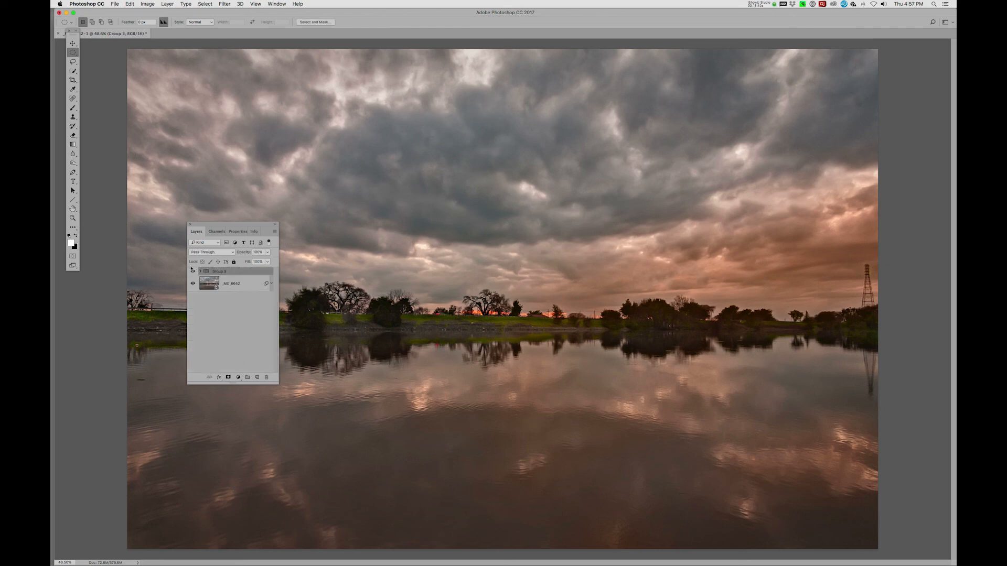
Step: Rename the new layer group SMH Optimization and make the original photo layer active
{"action": "double_click", "coordinate": [217, 272]}
{"action": "type", "text": "S"}
{"action": "type", "text": "MH O"}
{"action": "type", "text": "ptimi"}
{"action": "type", "text": "zation"}
{"action": "left_click", "coordinate": [229, 291]}
Step: Compare the image with and without the optimization group, and expand the group and Layers panel to review every layer inside
{"action": "left_click", "coordinate": [194, 272]}
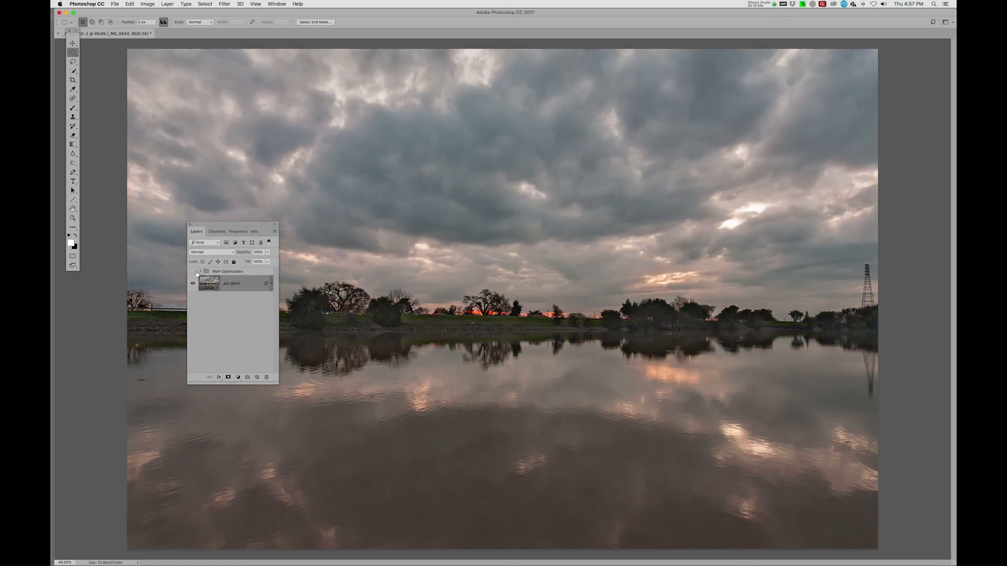
{"action": "left_click", "coordinate": [193, 272]}
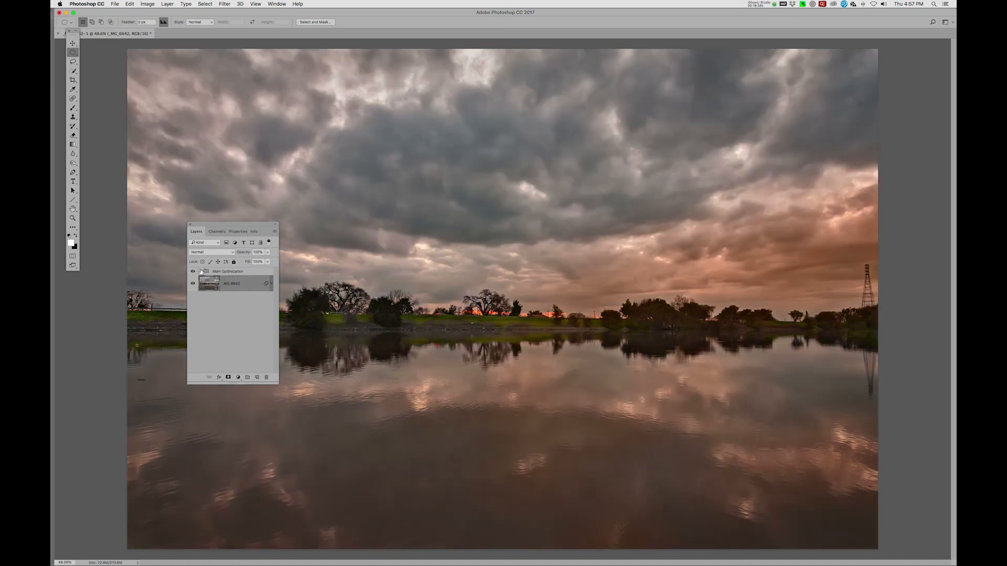
{"action": "left_click", "coordinate": [201, 271]}
{"action": "left_click", "coordinate": [200, 272]}
{"action": "left_click", "coordinate": [201, 272]}
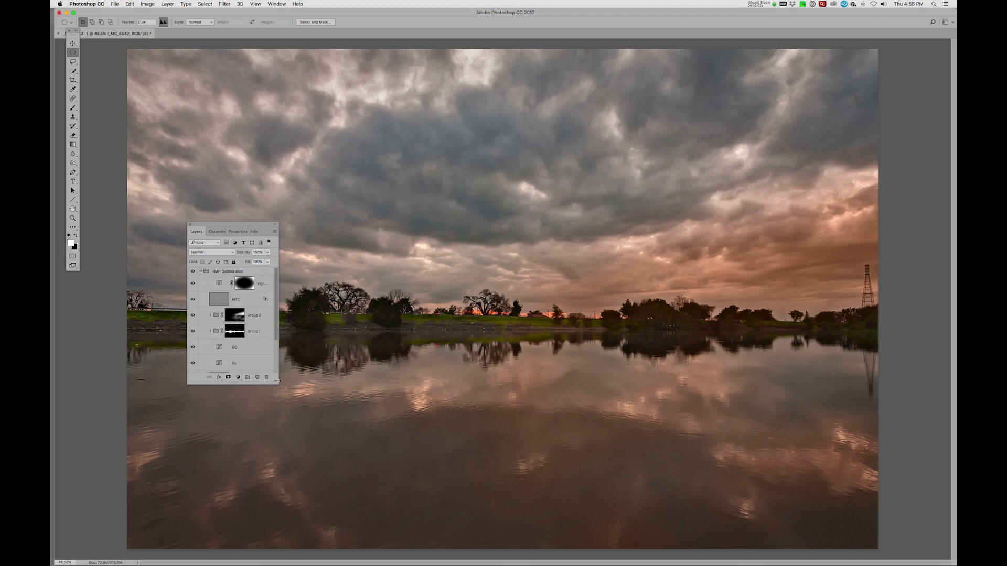
{"action": "left_click_drag", "start_coordinate": [278, 384], "coordinate": [286, 463]}
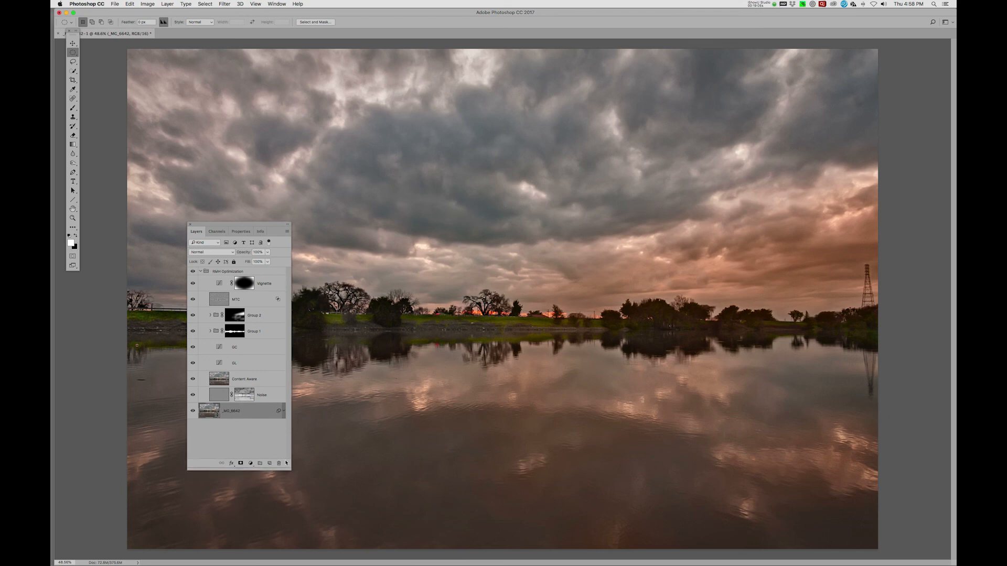
Step: Collapse the optimization group and toggle its visibility for a final before-and-after comparison
{"action": "left_click", "coordinate": [201, 271]}
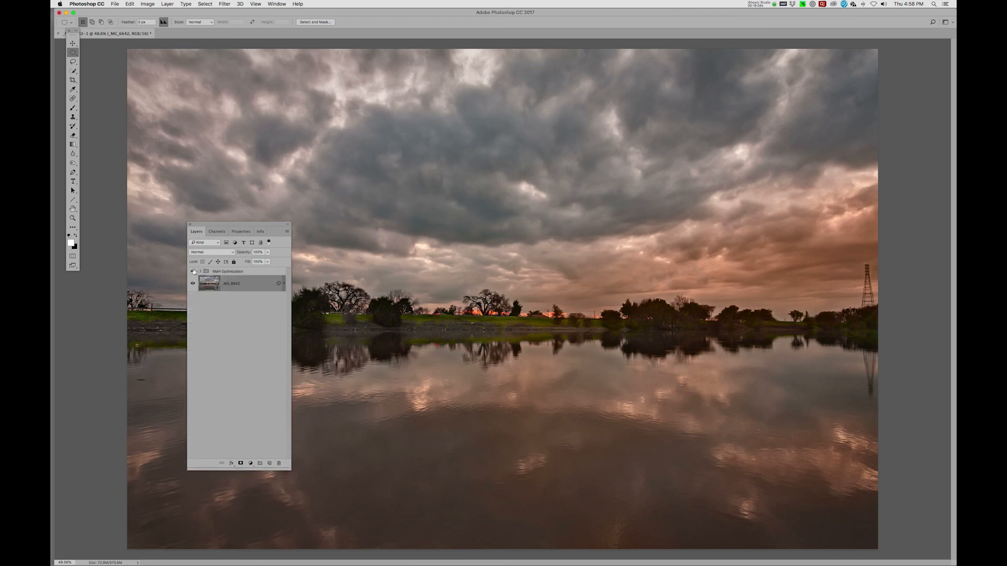
{"action": "left_click", "coordinate": [193, 271]}
{"action": "left_click", "coordinate": [194, 272]}
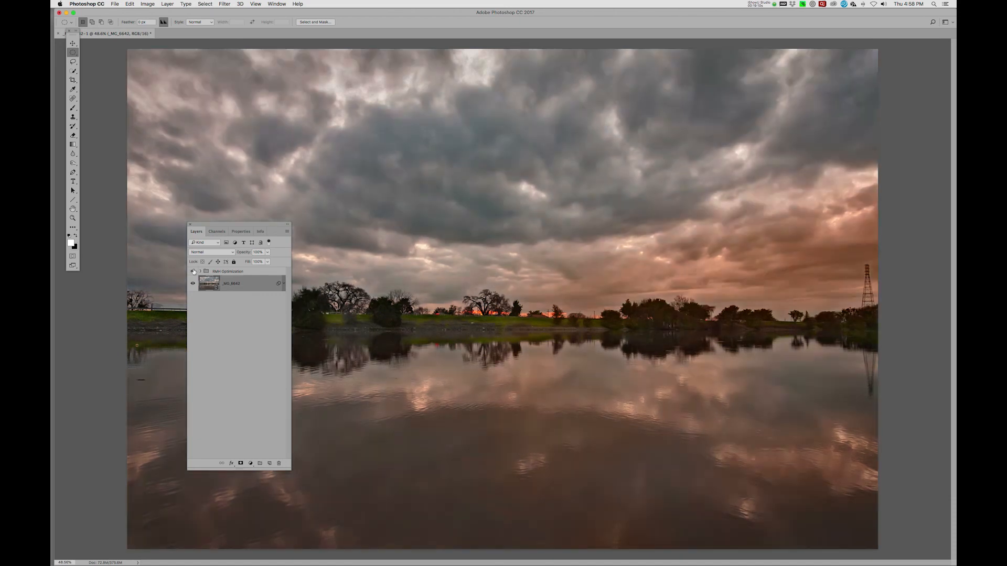